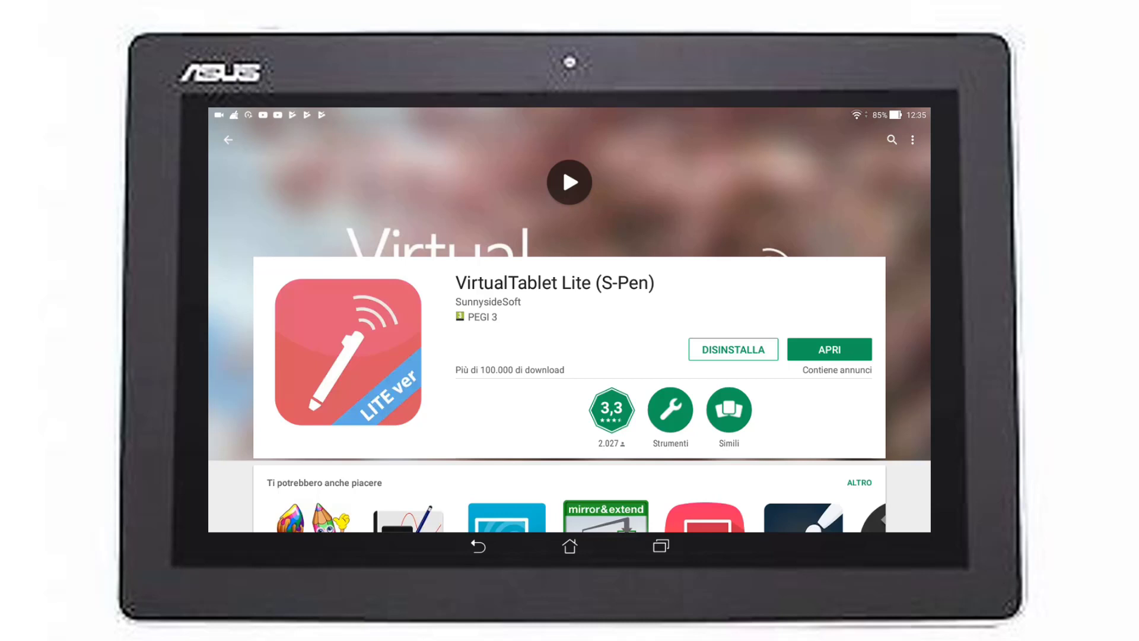
Launch VirtualTablet Lite on the Android tablet and dismiss the first-run warning.
{"action": "left_click", "coordinate": [847, 349]}
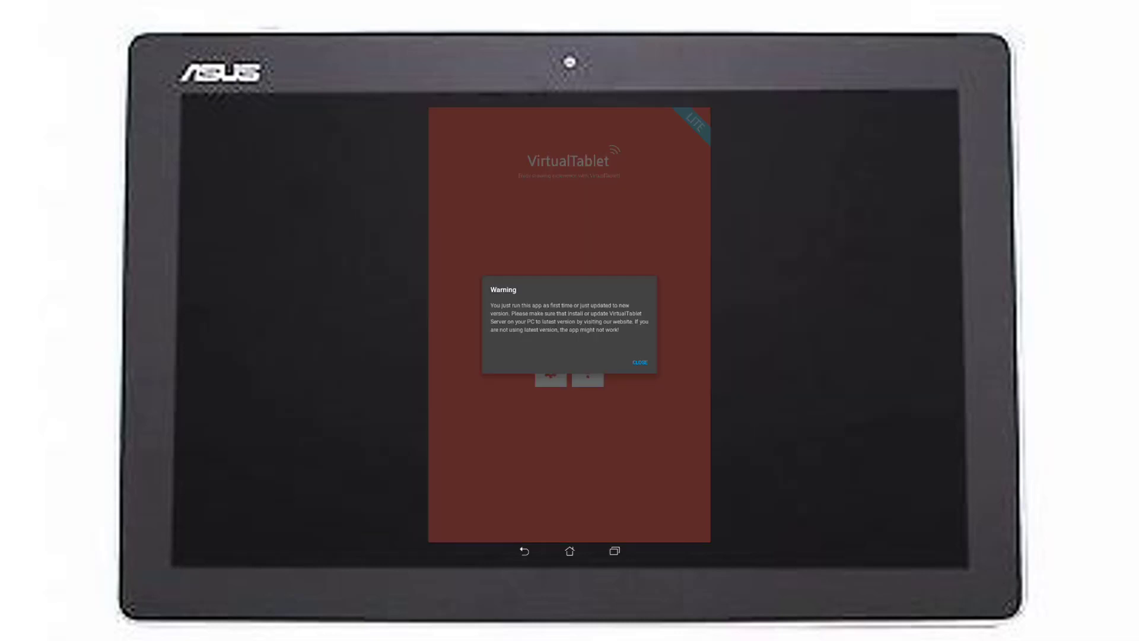
{"action": "left_click", "coordinate": [640, 362]}
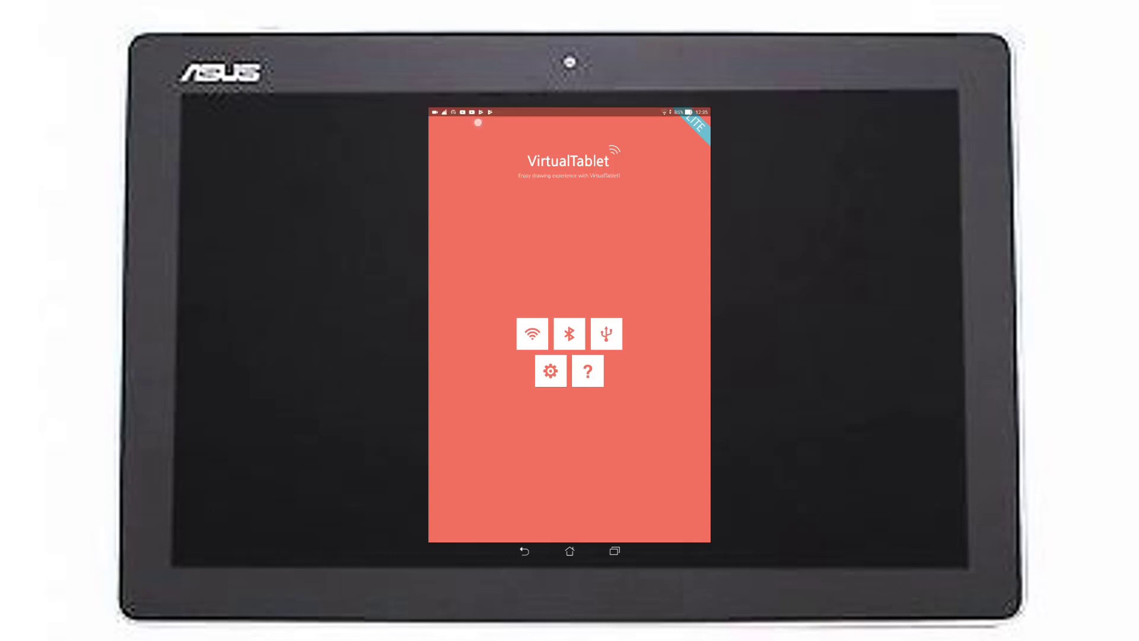
{"action": "left_click_drag", "start_coordinate": [569, 110], "coordinate": [570, 367]}
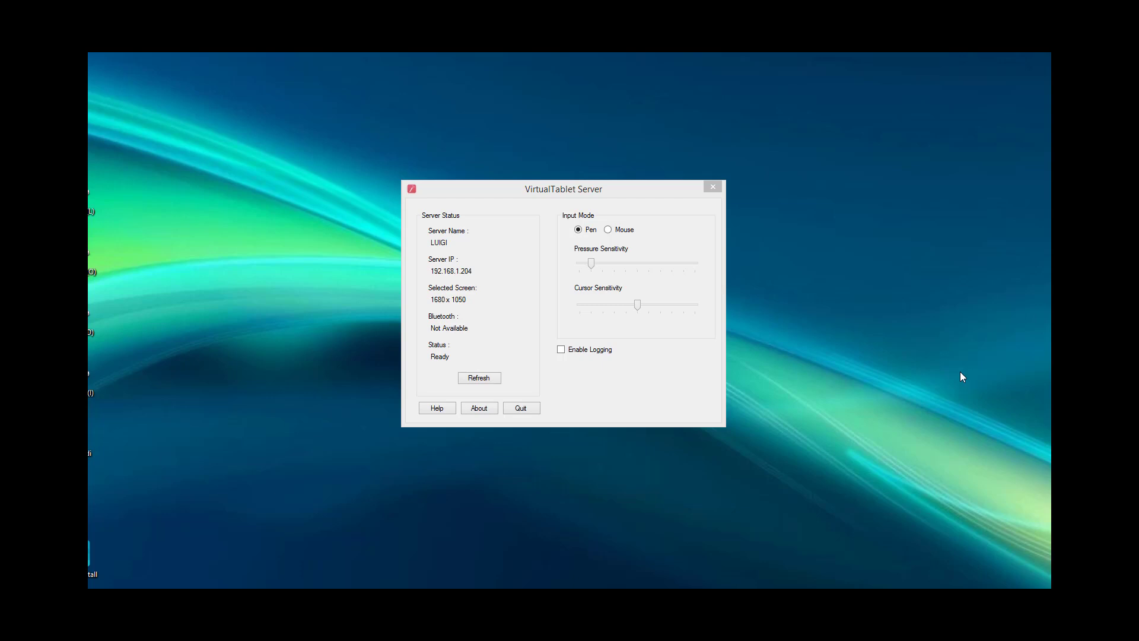
Switch to the PC and check the running VirtualTablet Server and its server status details.
{"action": "left_click", "coordinate": [873, 54]}
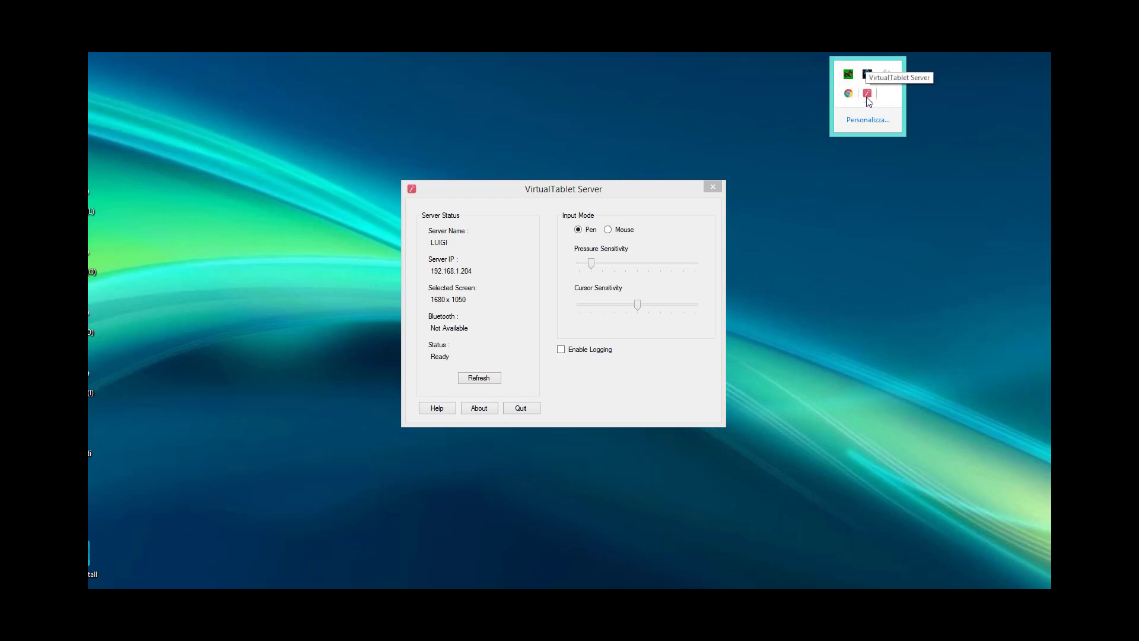
{"action": "right_click", "coordinate": [867, 95]}
{"action": "left_click", "coordinate": [851, 68]}
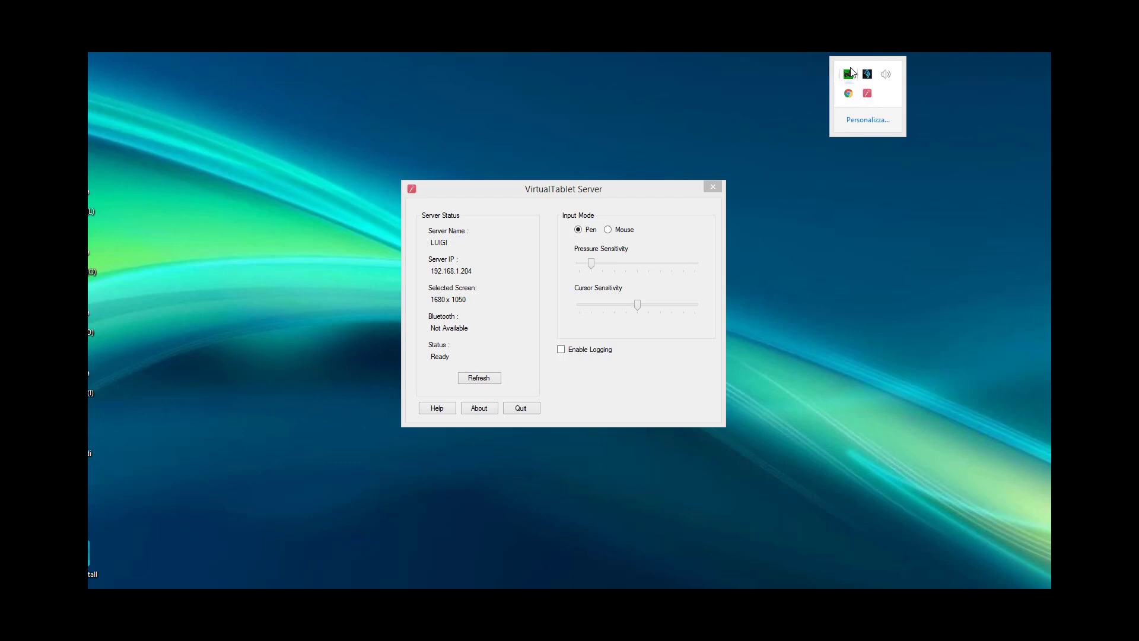
{"action": "left_click", "coordinate": [440, 244]}
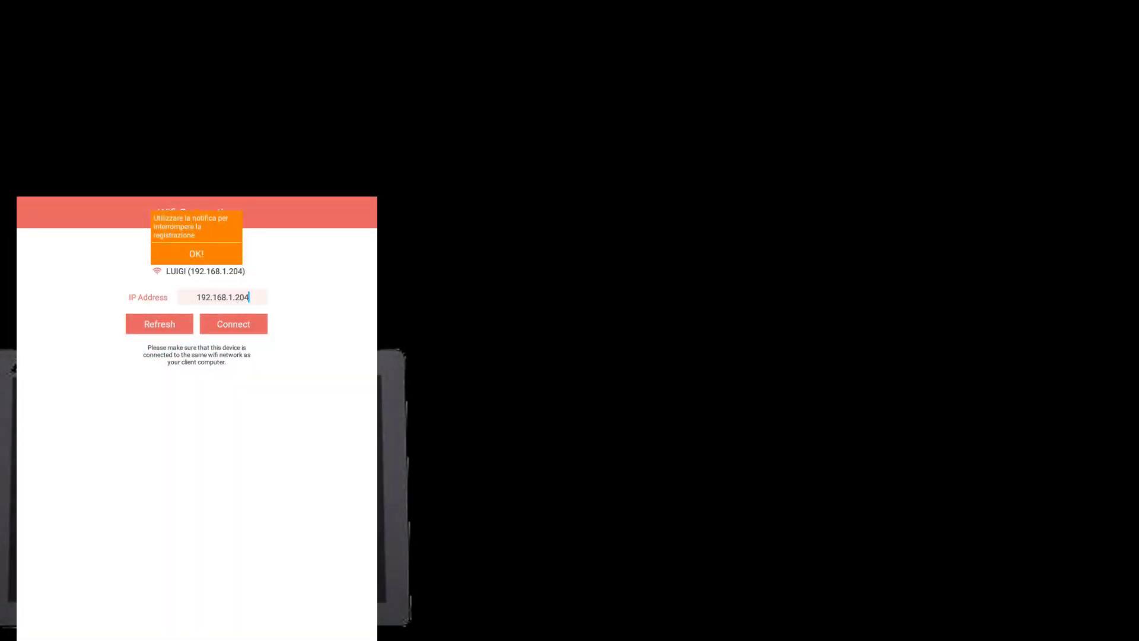
Connect the tablet over Wi-Fi to the server at 192.168.1.204.
{"action": "left_click", "coordinate": [196, 253]}
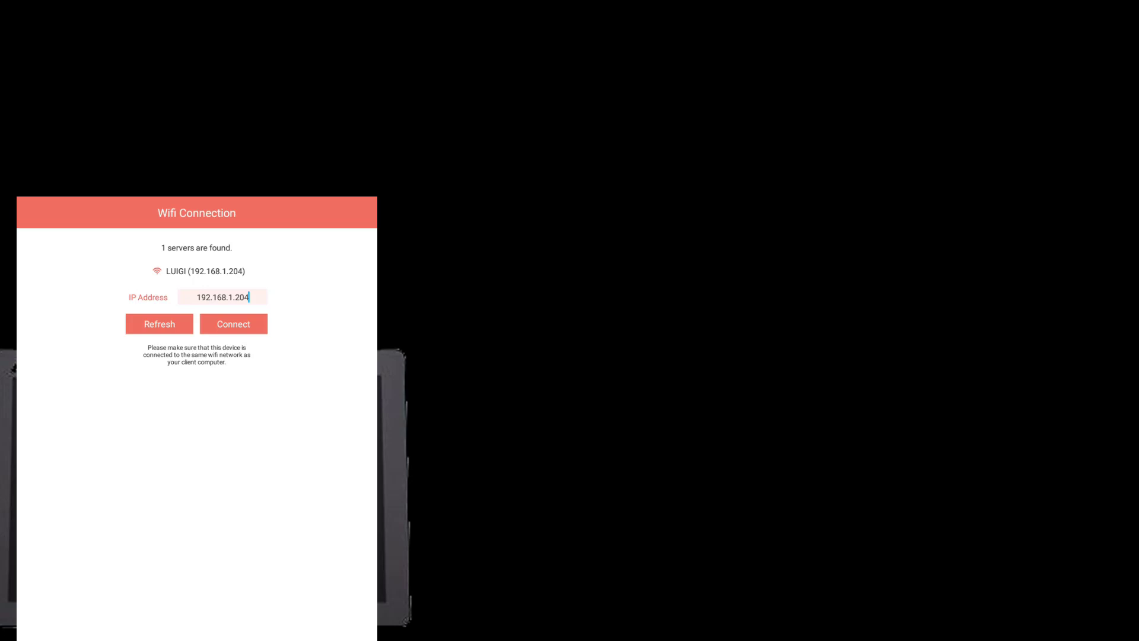
{"action": "left_click", "coordinate": [233, 323]}
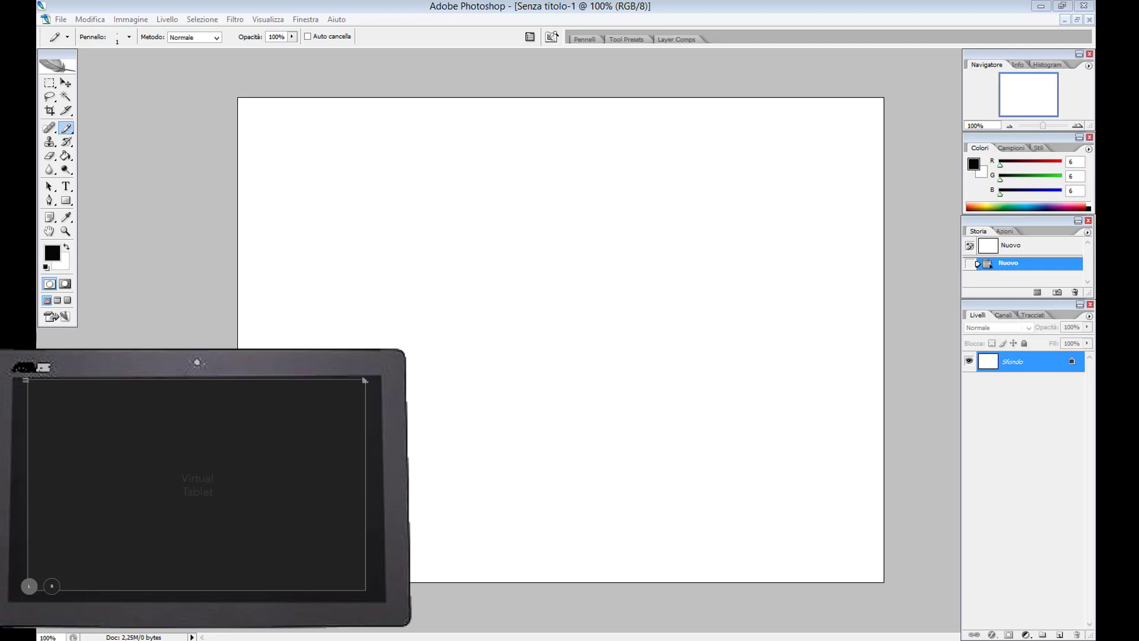
Refresh the VirtualTablet Server status on the PC and close its window to reveal the blank Photoshop canvas.
{"action": "mouse_move", "coordinate": [1043, 119]}
{"action": "left_mouse_down"}
{"action": "mouse_move", "coordinate": [585, 160]}
{"action": "mouse_move", "coordinate": [568, 173]}
{"action": "left_mouse_up"}
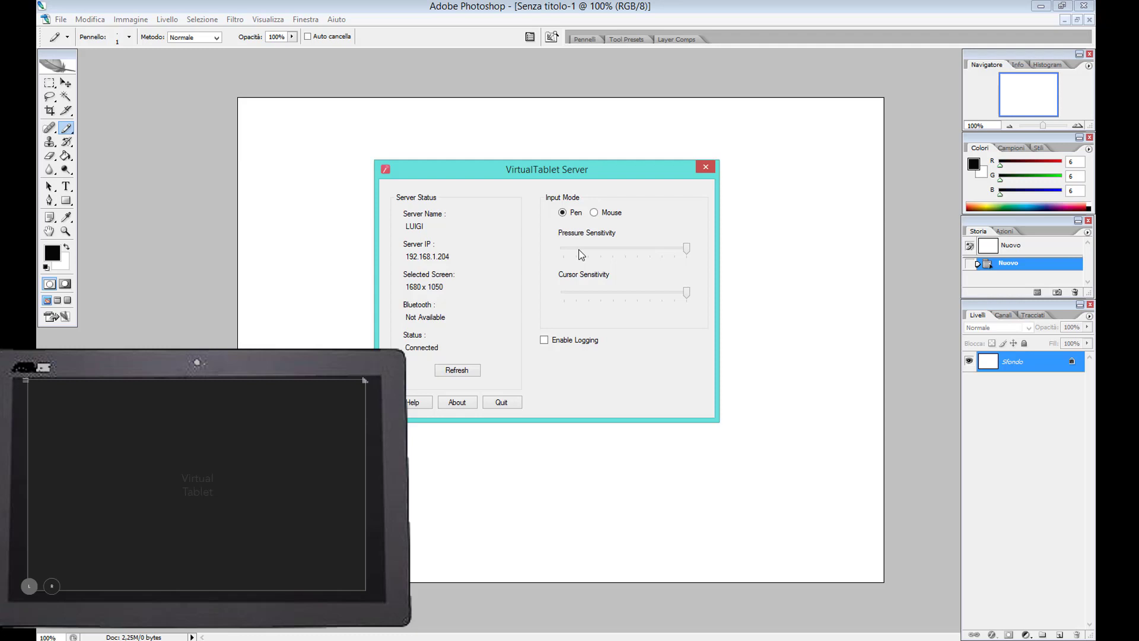
{"action": "left_click", "coordinate": [455, 375]}
{"action": "left_click", "coordinate": [706, 168]}
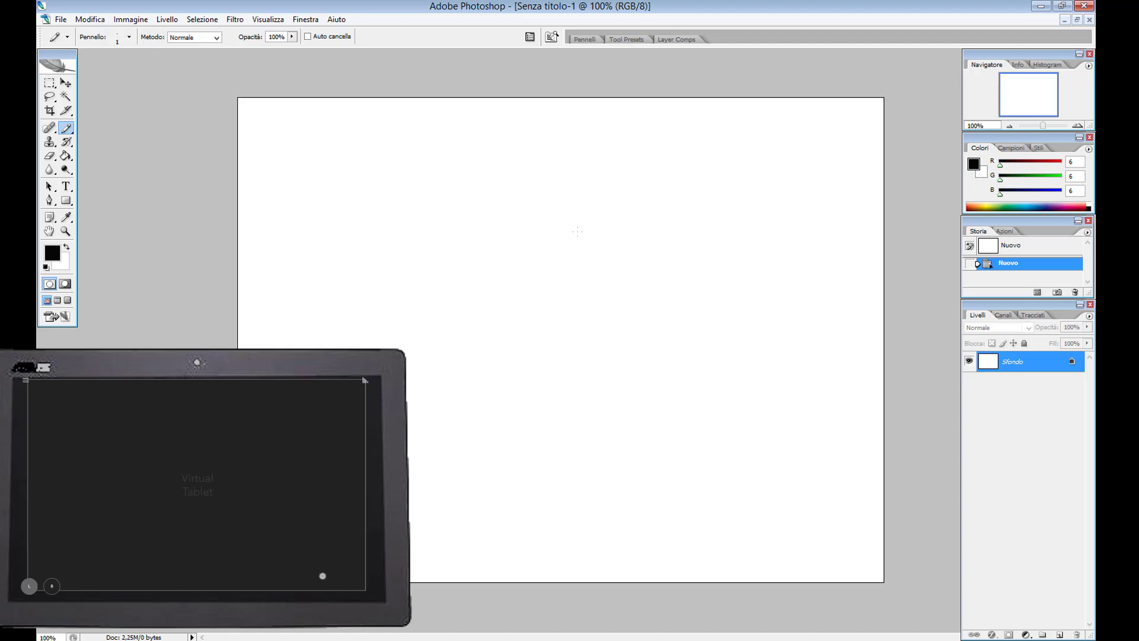
Sketch the character's head outline in black with the 1 px Pencil, including the jawline and two tall pointed ears.
{"action": "left_click_drag", "start_coordinate": [363, 312], "coordinate": [352, 356]}
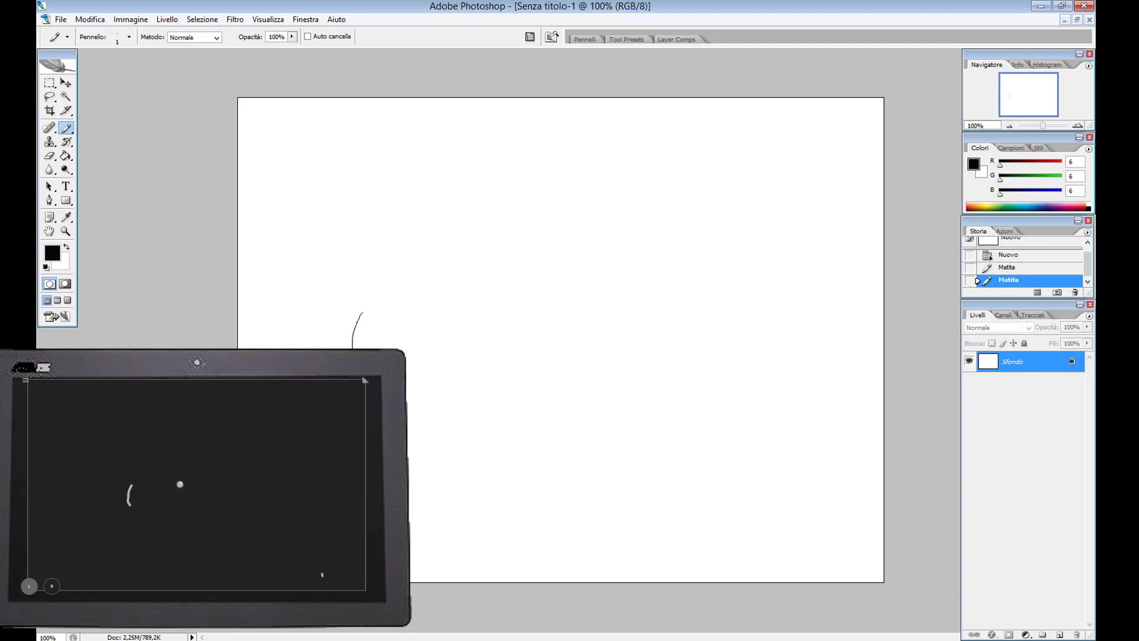
{"action": "mouse_move", "coordinate": [516, 306]}
{"action": "left_mouse_down"}
{"action": "mouse_move", "coordinate": [513, 382]}
{"action": "mouse_move", "coordinate": [625, 492]}
{"action": "mouse_move", "coordinate": [650, 501]}
{"action": "mouse_move", "coordinate": [685, 494]}
{"action": "mouse_move", "coordinate": [786, 420]}
{"action": "mouse_move", "coordinate": [835, 334]}
{"action": "left_mouse_up"}
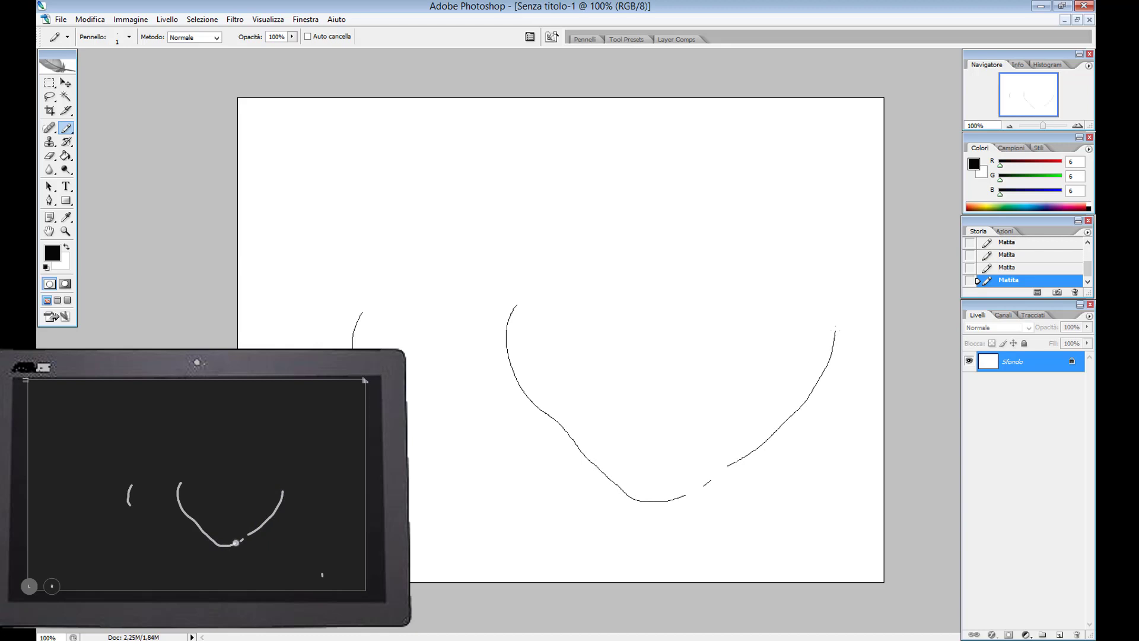
{"action": "left_click_drag", "start_coordinate": [686, 494], "coordinate": [727, 466]}
{"action": "mouse_move", "coordinate": [434, 347]}
{"action": "left_mouse_down"}
{"action": "mouse_move", "coordinate": [454, 268]}
{"action": "mouse_move", "coordinate": [509, 190]}
{"action": "mouse_move", "coordinate": [499, 114]}
{"action": "mouse_move", "coordinate": [516, 66]}
{"action": "mouse_move", "coordinate": [548, 90]}
{"action": "mouse_move", "coordinate": [587, 169]}
{"action": "mouse_move", "coordinate": [595, 219]}
{"action": "mouse_move", "coordinate": [641, 175]}
{"action": "mouse_move", "coordinate": [709, 195]}
{"action": "mouse_move", "coordinate": [729, 178]}
{"action": "mouse_move", "coordinate": [789, 194]}
{"action": "mouse_move", "coordinate": [818, 214]}
{"action": "mouse_move", "coordinate": [809, 231]}
{"action": "mouse_move", "coordinate": [825, 153]}
{"action": "mouse_move", "coordinate": [880, 79]}
{"action": "mouse_move", "coordinate": [884, 228]}
{"action": "left_mouse_up"}
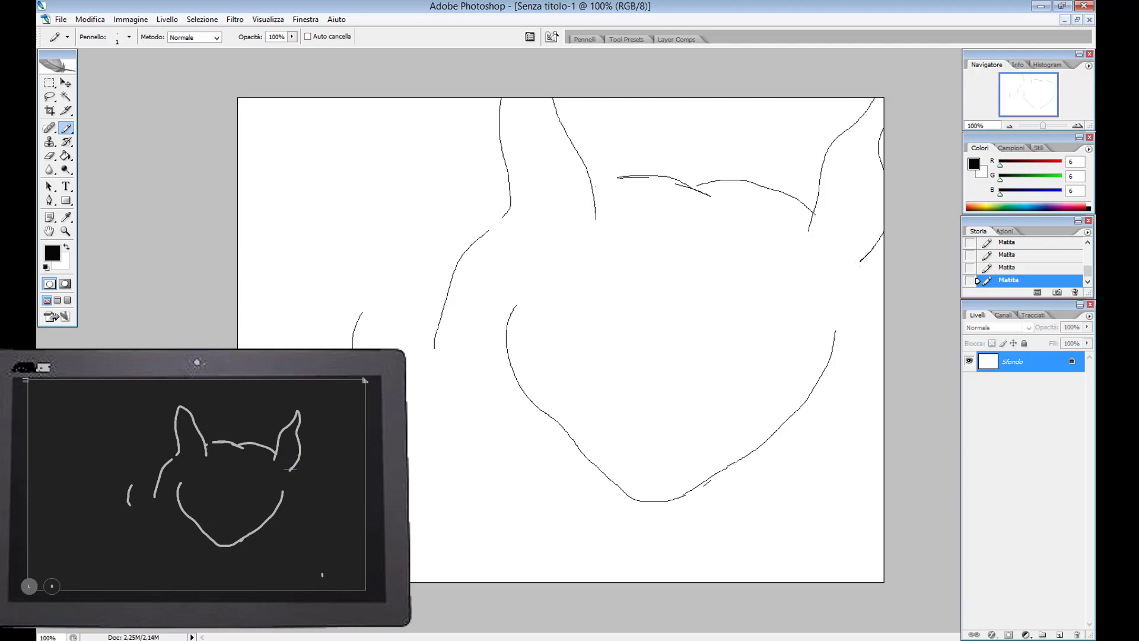
Draw the outer hair contour below the right-hand ear and pointed locks beside the right side of the jaw.
{"action": "mouse_move", "coordinate": [902, 285]}
{"action": "left_mouse_down"}
{"action": "mouse_move", "coordinate": [952, 413]}
{"action": "mouse_move", "coordinate": [949, 517]}
{"action": "left_mouse_up"}
{"action": "left_click_drag", "start_coordinate": [857, 268], "coordinate": [883, 302]}
{"action": "mouse_move", "coordinate": [829, 409]}
{"action": "left_mouse_down"}
{"action": "mouse_move", "coordinate": [750, 534]}
{"action": "mouse_move", "coordinate": [827, 485]}
{"action": "mouse_move", "coordinate": [851, 438]}
{"action": "left_mouse_up"}
{"action": "mouse_move", "coordinate": [831, 384]}
{"action": "left_mouse_down"}
{"action": "mouse_move", "coordinate": [758, 473]}
{"action": "mouse_move", "coordinate": [803, 405]}
{"action": "mouse_move", "coordinate": [835, 320]}
{"action": "left_mouse_up"}
{"action": "left_click_drag", "start_coordinate": [850, 452], "coordinate": [840, 486]}
{"action": "left_click_drag", "start_coordinate": [829, 518], "coordinate": [817, 540]}
{"action": "left_click_drag", "start_coordinate": [790, 581], "coordinate": [847, 515]}
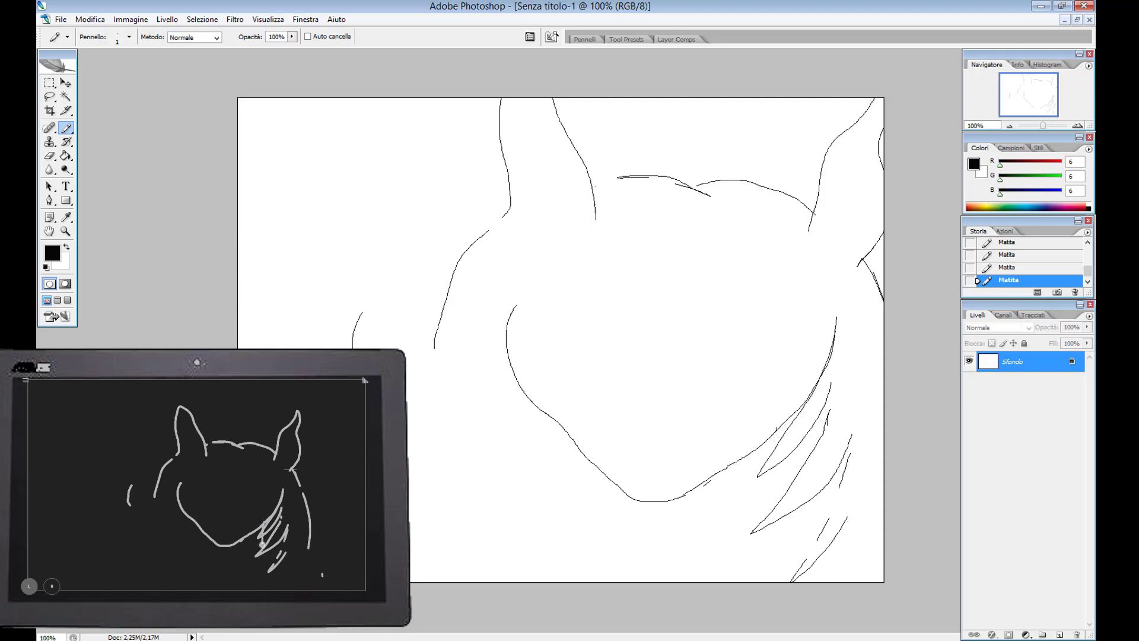
Draw the neck and shoulder line below the right side of the jaw and add long strands to the hair there.
{"action": "mouse_move", "coordinate": [775, 428]}
{"action": "left_mouse_down"}
{"action": "mouse_move", "coordinate": [769, 568]}
{"action": "mouse_move", "coordinate": [818, 590]}
{"action": "left_mouse_up"}
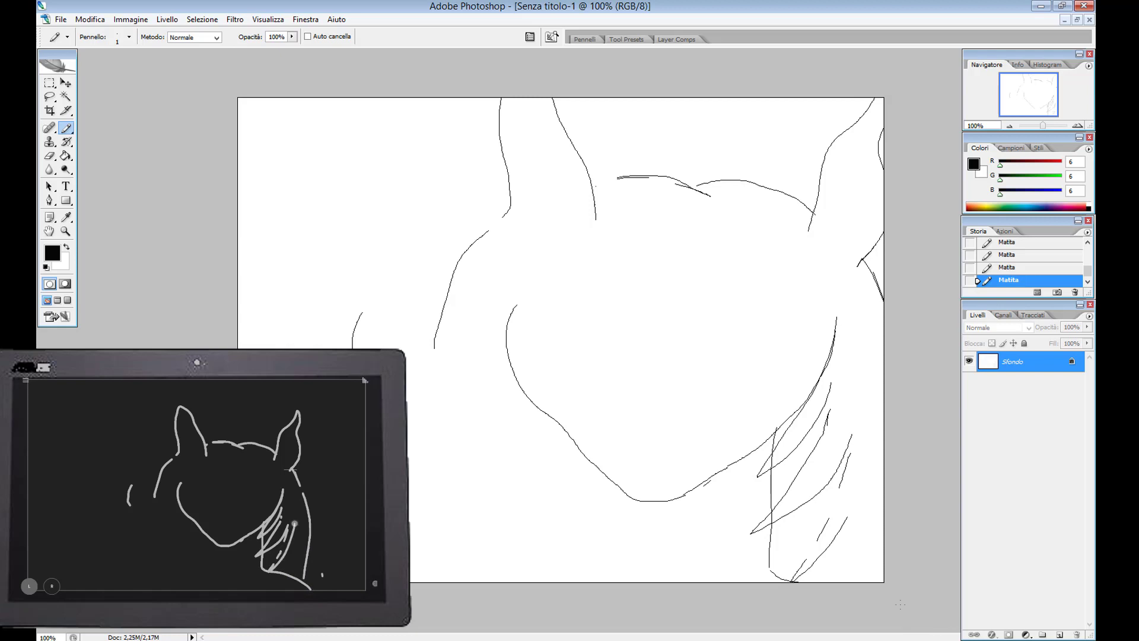
{"action": "left_click_drag", "start_coordinate": [852, 435], "coordinate": [833, 537]}
{"action": "mouse_move", "coordinate": [865, 414]}
{"action": "left_mouse_down"}
{"action": "mouse_move", "coordinate": [821, 527]}
{"action": "mouse_move", "coordinate": [855, 539]}
{"action": "mouse_move", "coordinate": [851, 567]}
{"action": "left_mouse_up"}
{"action": "left_click_drag", "start_coordinate": [884, 482], "coordinate": [874, 545]}
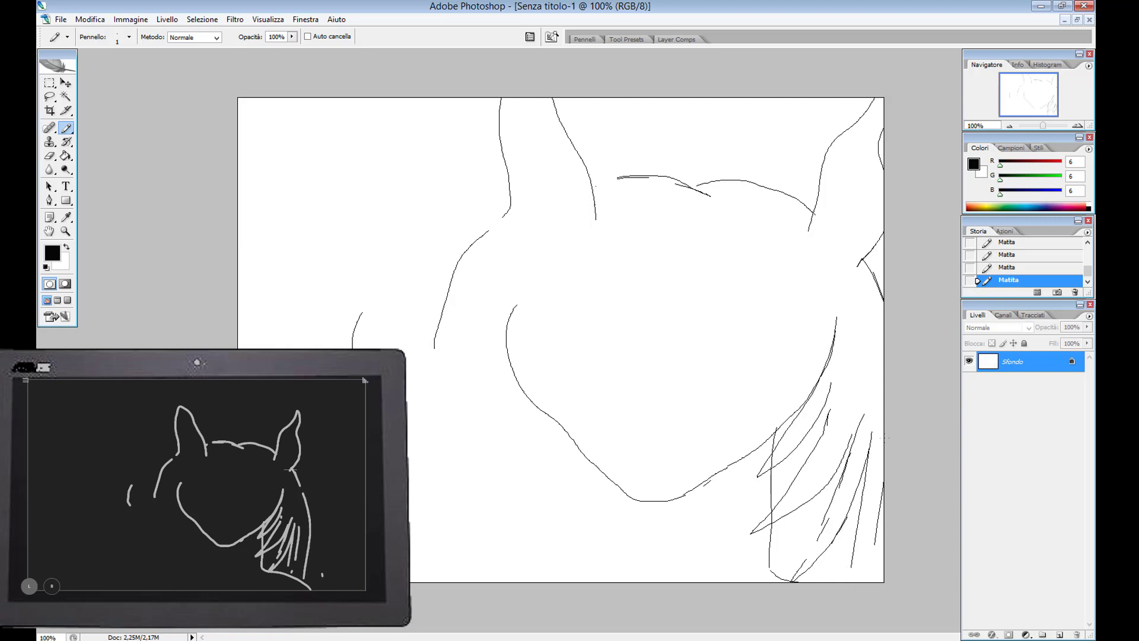
Draw the jagged hair contour on the face's left side, plus the shoulder, arm and neck lines below the chin.
{"action": "mouse_move", "coordinate": [434, 349]}
{"action": "left_mouse_down"}
{"action": "mouse_move", "coordinate": [408, 449]}
{"action": "mouse_move", "coordinate": [447, 443]}
{"action": "mouse_move", "coordinate": [454, 466]}
{"action": "mouse_move", "coordinate": [458, 556]}
{"action": "mouse_move", "coordinate": [444, 589]}
{"action": "mouse_move", "coordinate": [479, 535]}
{"action": "mouse_move", "coordinate": [532, 509]}
{"action": "mouse_move", "coordinate": [588, 538]}
{"action": "mouse_move", "coordinate": [605, 616]}
{"action": "left_mouse_up"}
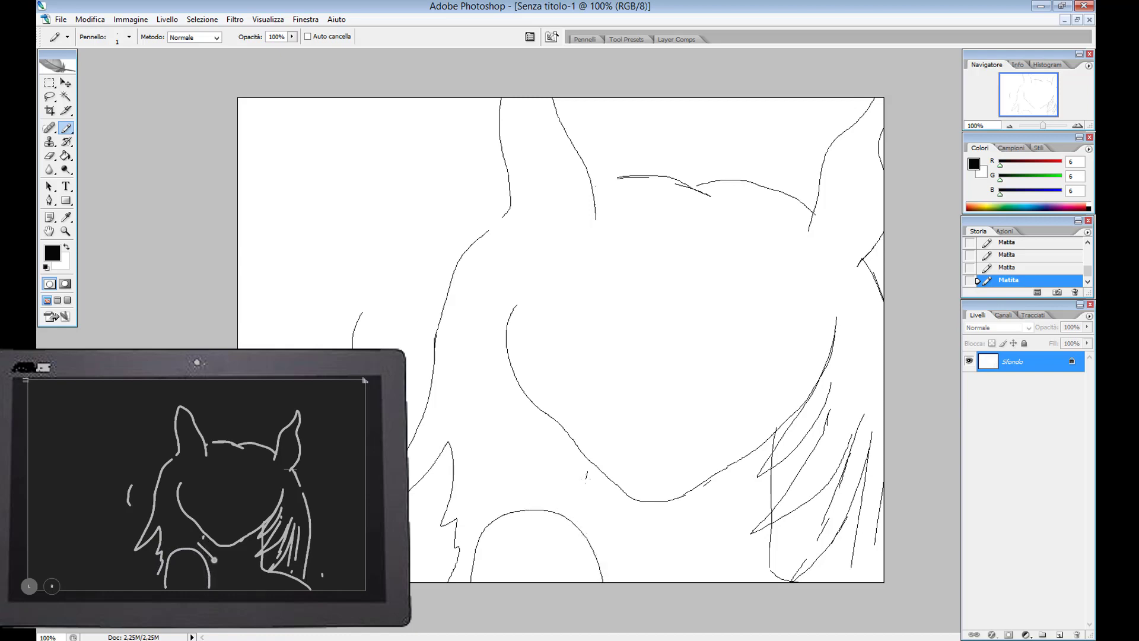
{"action": "left_click_drag", "start_coordinate": [571, 492], "coordinate": [637, 583]}
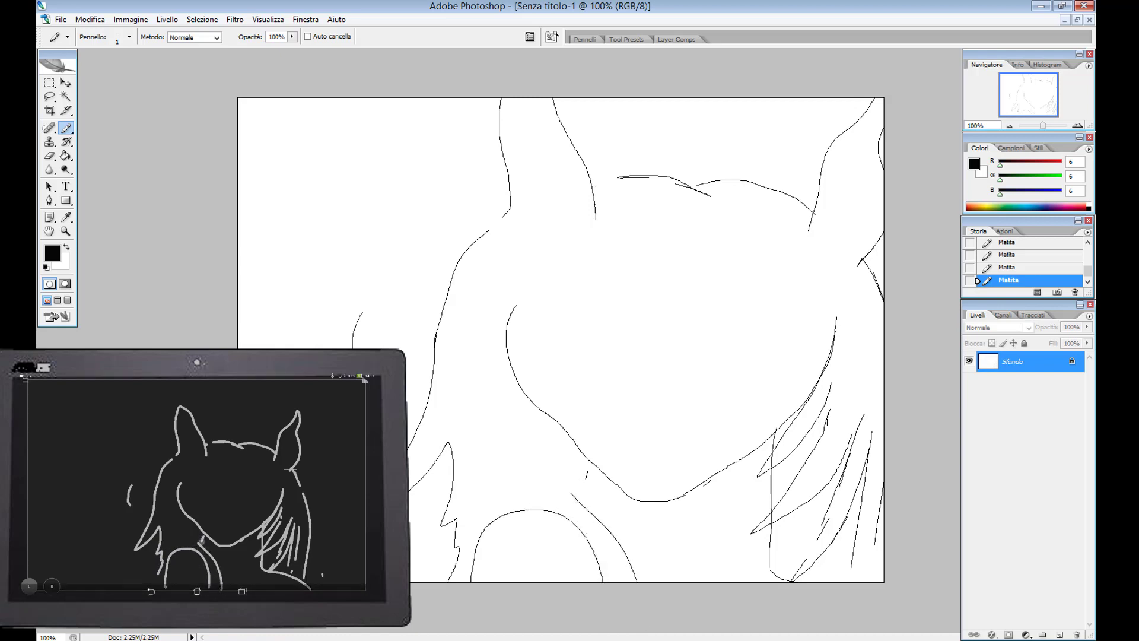
{"action": "left_click_drag", "start_coordinate": [587, 472], "coordinate": [581, 490]}
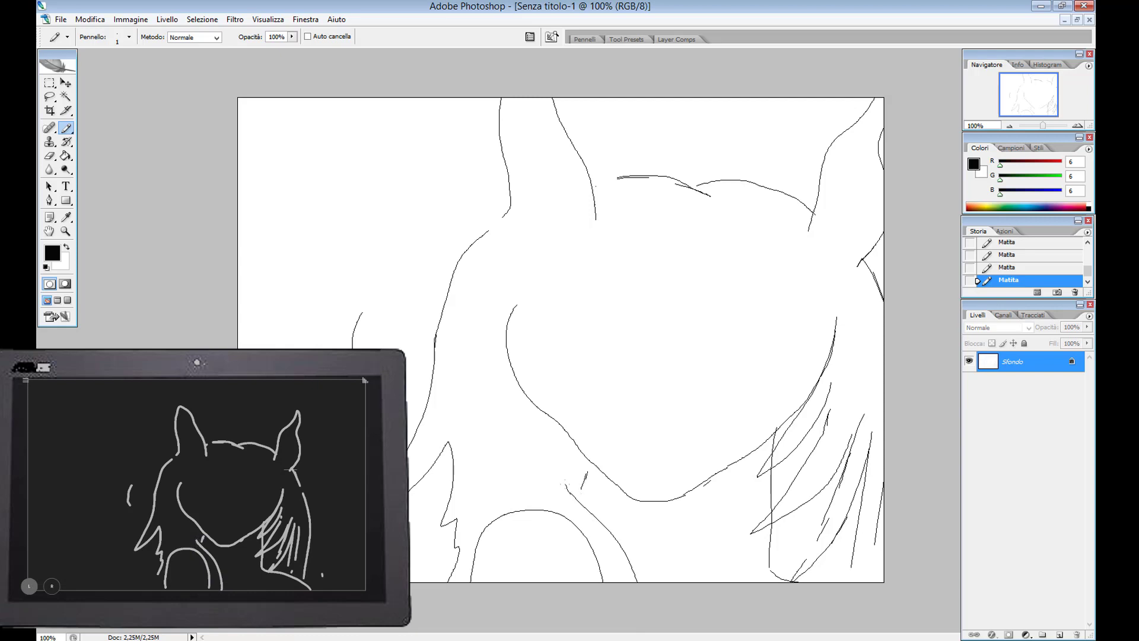
Fill the hair on the left side of the face with long diagonal strands from the temple to the tips.
{"action": "left_click_drag", "start_coordinate": [477, 374], "coordinate": [445, 445]}
{"action": "left_click_drag", "start_coordinate": [485, 381], "coordinate": [475, 486]}
{"action": "left_click_drag", "start_coordinate": [464, 335], "coordinate": [448, 383]}
{"action": "left_click_drag", "start_coordinate": [475, 301], "coordinate": [452, 367]}
{"action": "left_click_drag", "start_coordinate": [454, 367], "coordinate": [420, 440]}
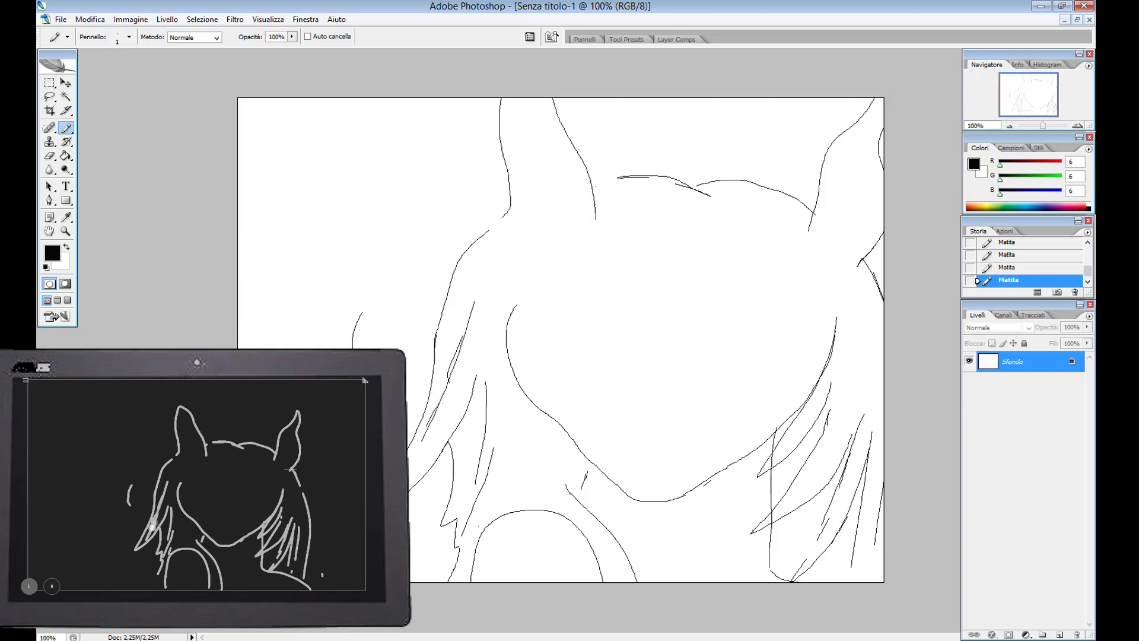
{"action": "left_click_drag", "start_coordinate": [444, 398], "coordinate": [408, 481]}
{"action": "left_click_drag", "start_coordinate": [442, 419], "coordinate": [412, 468]}
{"action": "left_click_drag", "start_coordinate": [481, 258], "coordinate": [448, 339]}
{"action": "left_click_drag", "start_coordinate": [499, 272], "coordinate": [455, 318]}
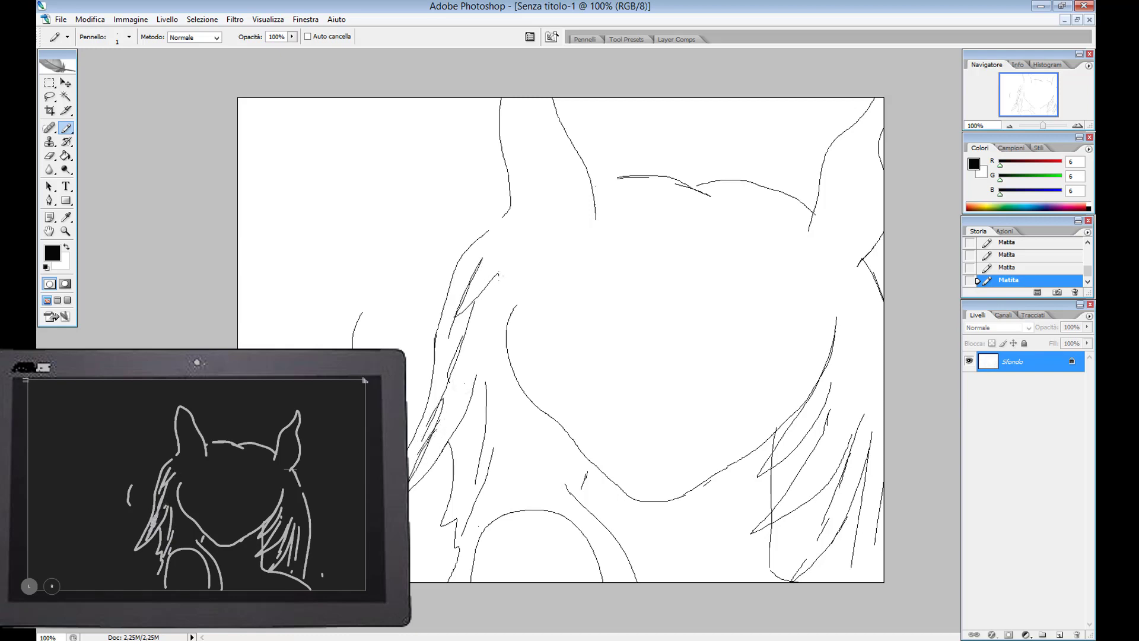
Draw the inner contours and rounded bases of both ears.
{"action": "mouse_move", "coordinate": [533, 218]}
{"action": "left_mouse_down"}
{"action": "mouse_move", "coordinate": [521, 127]}
{"action": "mouse_move", "coordinate": [577, 196]}
{"action": "mouse_move", "coordinate": [571, 233]}
{"action": "mouse_move", "coordinate": [541, 211]}
{"action": "left_mouse_up"}
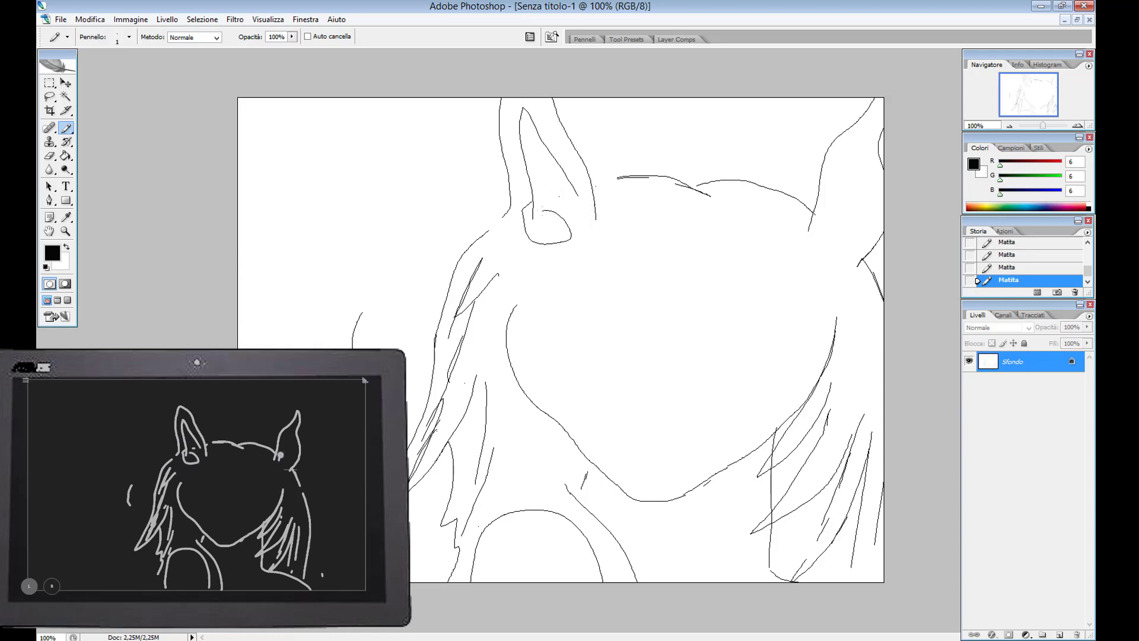
{"action": "mouse_move", "coordinate": [823, 233]}
{"action": "left_mouse_down"}
{"action": "mouse_move", "coordinate": [857, 159]}
{"action": "mouse_move", "coordinate": [869, 229]}
{"action": "mouse_move", "coordinate": [820, 252]}
{"action": "mouse_move", "coordinate": [850, 237]}
{"action": "left_mouse_up"}
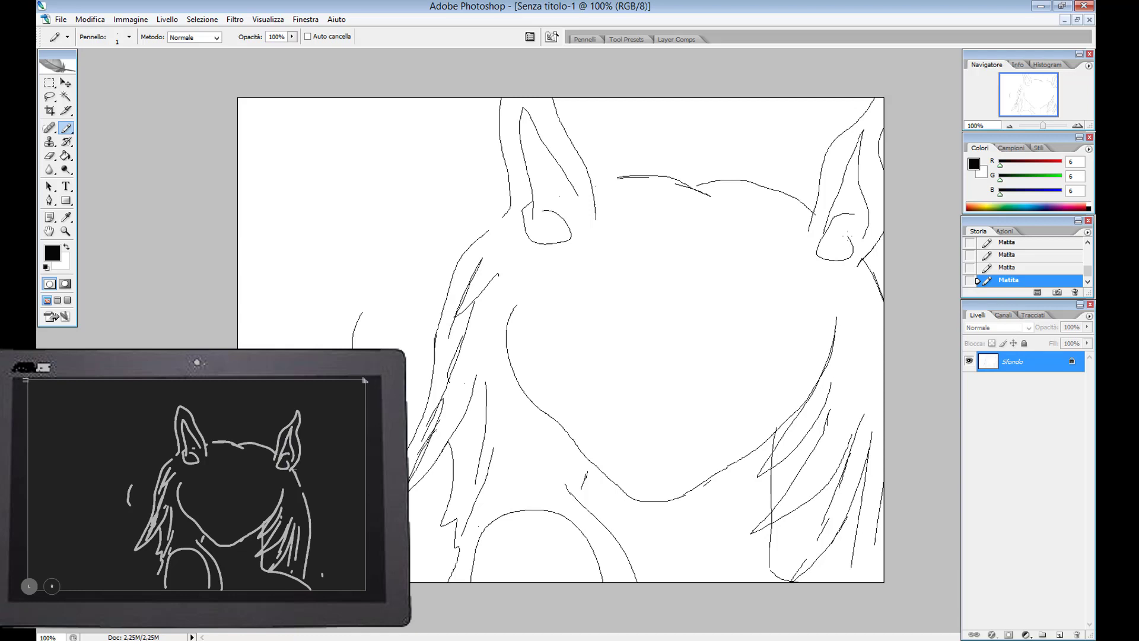
Draw the outlines of both eyes and an eyebrow above each one.
{"action": "left_click", "coordinate": [623, 312]}
{"action": "left_click", "coordinate": [604, 309]}
{"action": "left_click", "coordinate": [585, 306]}
{"action": "mouse_move", "coordinate": [559, 309]}
{"action": "left_mouse_down"}
{"action": "mouse_move", "coordinate": [537, 342]}
{"action": "mouse_move", "coordinate": [555, 373]}
{"action": "mouse_move", "coordinate": [630, 381]}
{"action": "left_mouse_up"}
{"action": "left_click_drag", "start_coordinate": [568, 305], "coordinate": [630, 317]}
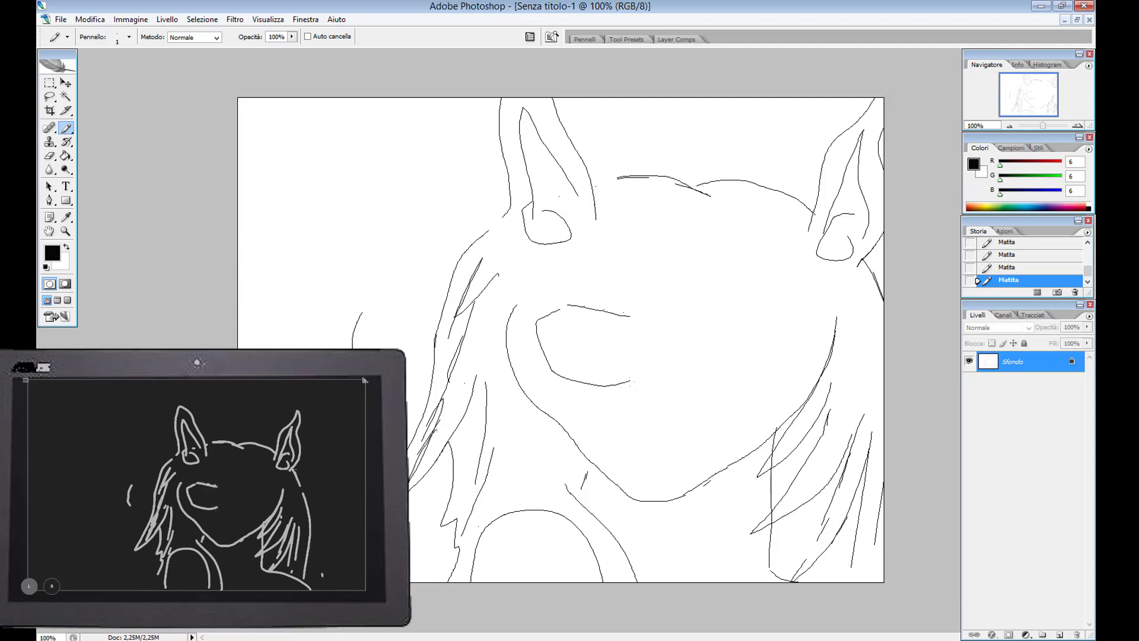
{"action": "mouse_move", "coordinate": [718, 323]}
{"action": "left_mouse_down"}
{"action": "mouse_move", "coordinate": [806, 320]}
{"action": "mouse_move", "coordinate": [787, 380]}
{"action": "mouse_move", "coordinate": [715, 384]}
{"action": "left_mouse_up"}
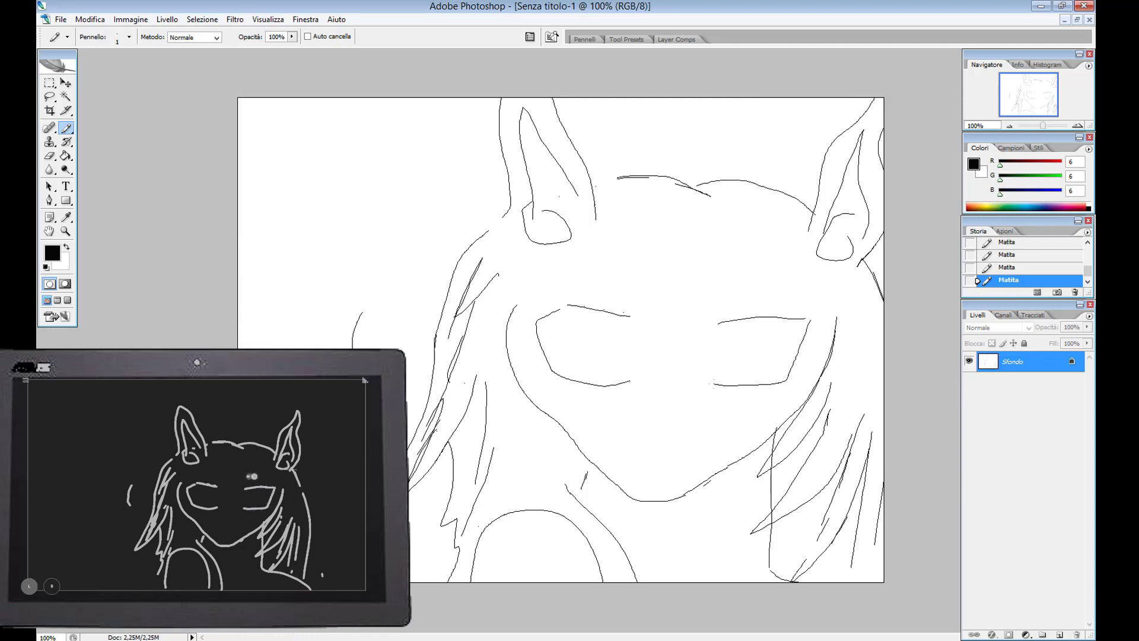
{"action": "mouse_move", "coordinate": [717, 281]}
{"action": "left_mouse_down"}
{"action": "mouse_move", "coordinate": [745, 284]}
{"action": "mouse_move", "coordinate": [723, 273]}
{"action": "mouse_move", "coordinate": [811, 280]}
{"action": "left_mouse_up"}
{"action": "left_click_drag", "start_coordinate": [637, 281], "coordinate": [540, 275]}
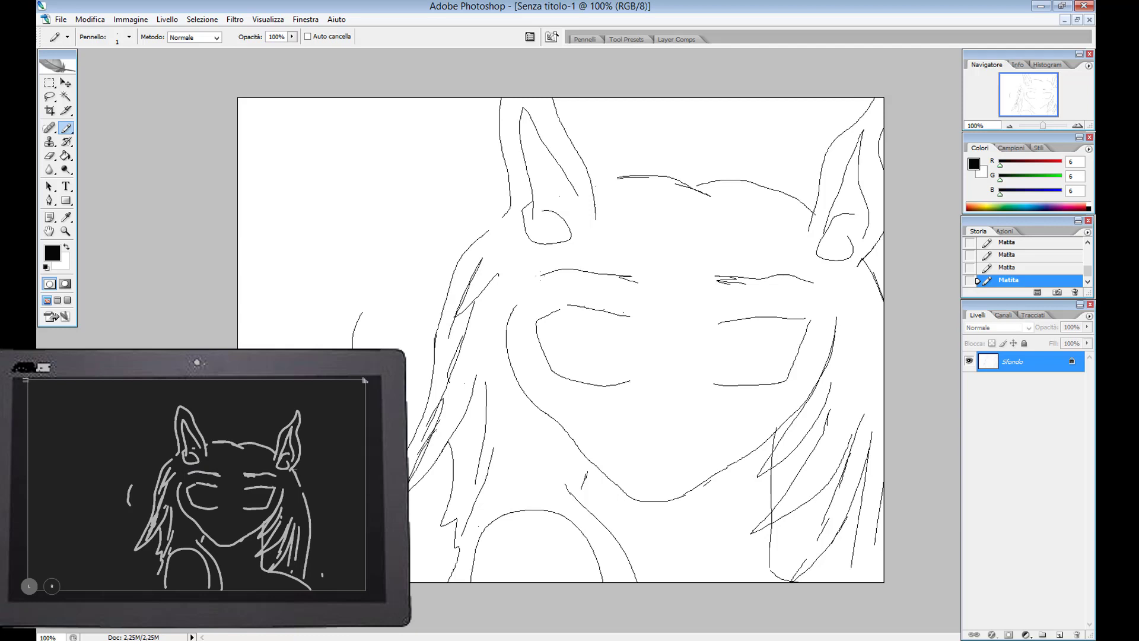
Add the iris, pupil and thick upper lashes to the left-hand eye.
{"action": "mouse_move", "coordinate": [585, 314]}
{"action": "left_mouse_down"}
{"action": "mouse_move", "coordinate": [546, 321]}
{"action": "mouse_move", "coordinate": [582, 305]}
{"action": "mouse_move", "coordinate": [617, 314]}
{"action": "mouse_move", "coordinate": [538, 316]}
{"action": "mouse_move", "coordinate": [545, 351]}
{"action": "mouse_move", "coordinate": [581, 375]}
{"action": "mouse_move", "coordinate": [604, 330]}
{"action": "mouse_move", "coordinate": [607, 368]}
{"action": "mouse_move", "coordinate": [562, 332]}
{"action": "left_mouse_up"}
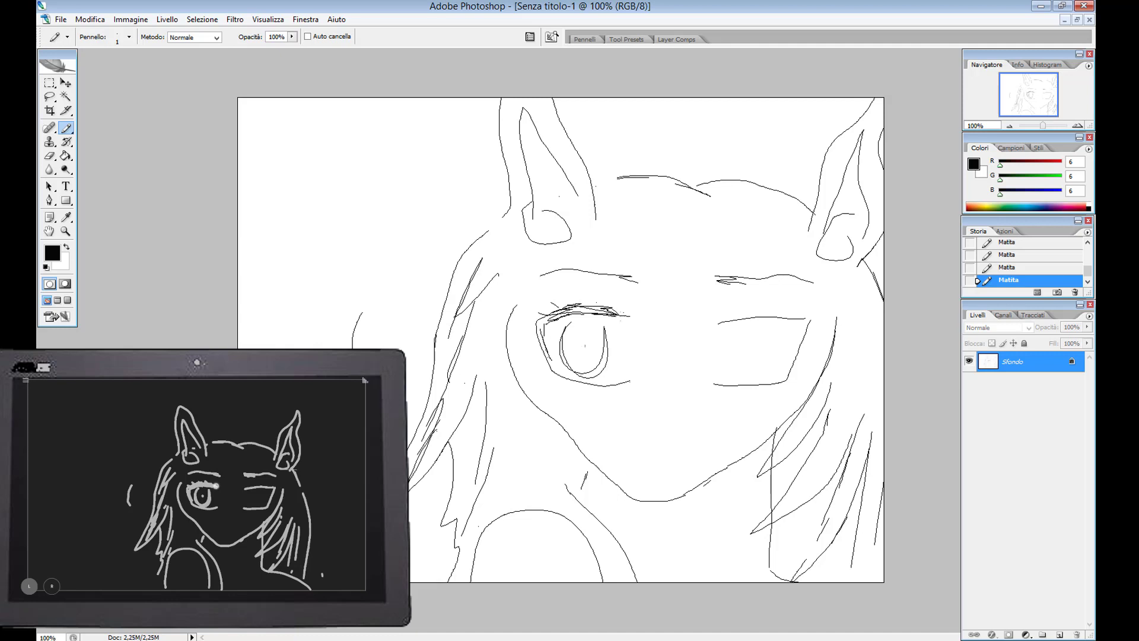
{"action": "left_click_drag", "start_coordinate": [618, 310], "coordinate": [628, 318]}
Draw a small nose in the centre of the face and a small mouth beneath it.
{"action": "left_click_drag", "start_coordinate": [660, 389], "coordinate": [662, 411]}
{"action": "mouse_move", "coordinate": [646, 452]}
{"action": "left_mouse_down"}
{"action": "mouse_move", "coordinate": [680, 462]}
{"action": "mouse_move", "coordinate": [669, 442]}
{"action": "left_mouse_up"}
{"action": "left_click_drag", "start_coordinate": [662, 445], "coordinate": [643, 446]}
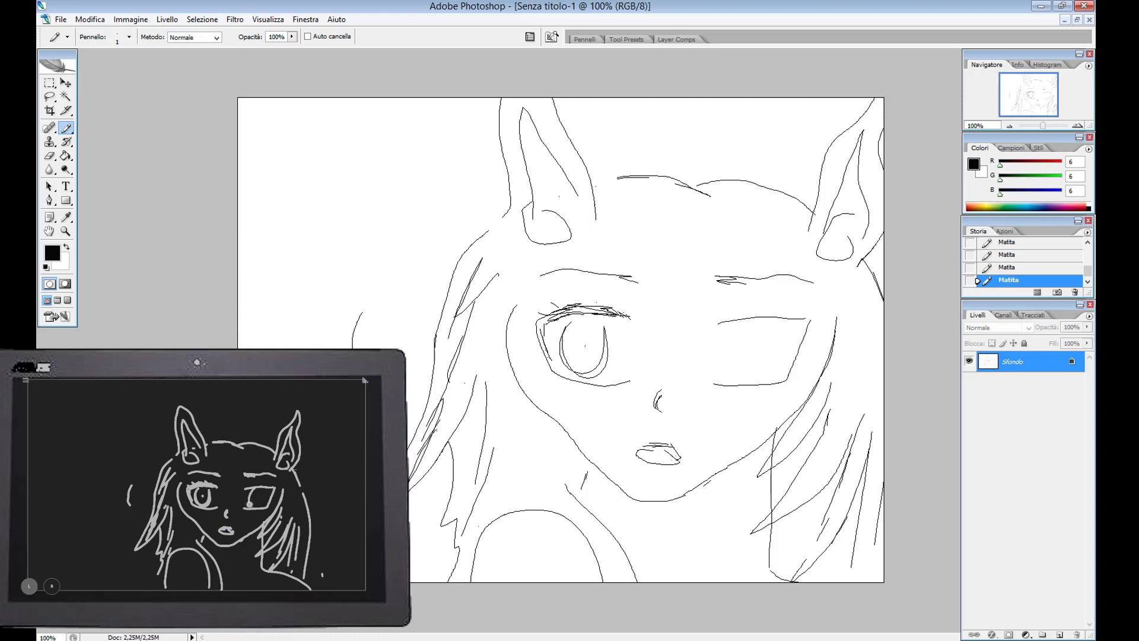
Add the iris, pupil and thickened lash lines to the right-hand eye.
{"action": "left_click_drag", "start_coordinate": [745, 323], "coordinate": [736, 380]}
{"action": "mouse_move", "coordinate": [774, 327]}
{"action": "left_mouse_down"}
{"action": "mouse_move", "coordinate": [765, 376]}
{"action": "mouse_move", "coordinate": [738, 378]}
{"action": "left_mouse_up"}
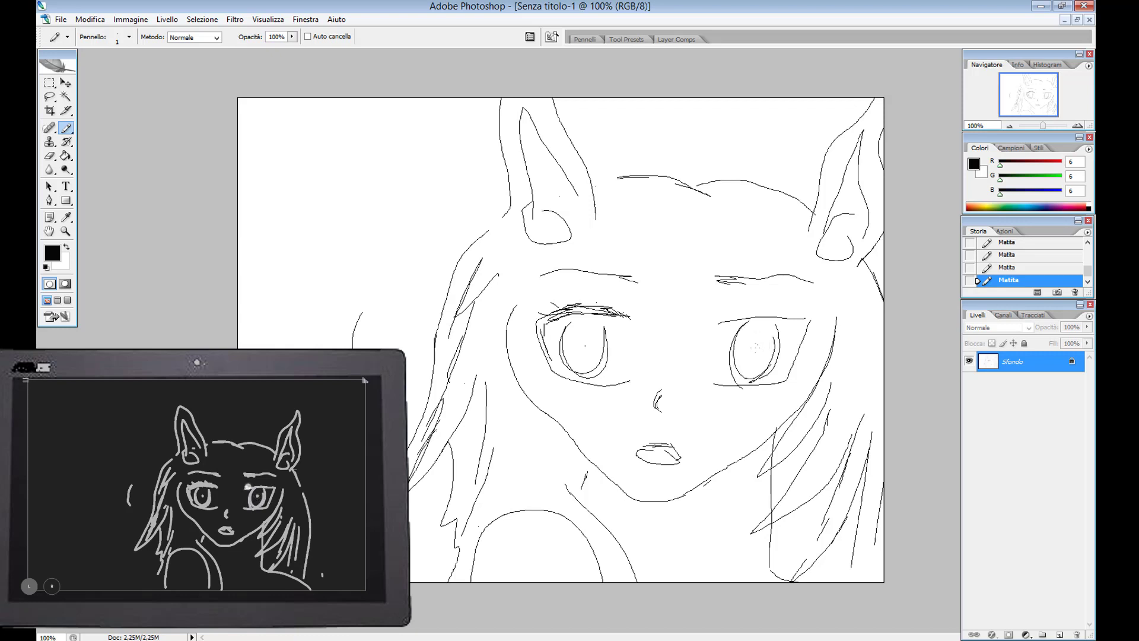
{"action": "mouse_move", "coordinate": [722, 319]}
{"action": "left_mouse_down"}
{"action": "mouse_move", "coordinate": [812, 303]}
{"action": "mouse_move", "coordinate": [781, 377]}
{"action": "left_mouse_up"}
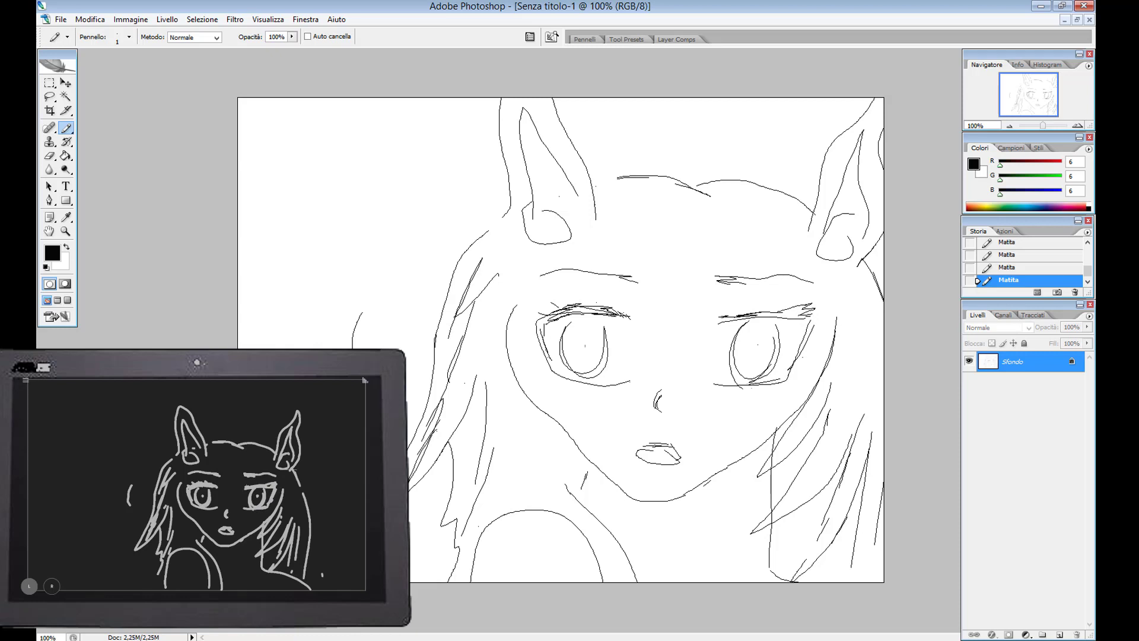
Draw short vertical strands below the left cheek, beside the neck.
{"action": "left_click_drag", "start_coordinate": [524, 421], "coordinate": [523, 485]}
{"action": "left_click_drag", "start_coordinate": [517, 421], "coordinate": [515, 497]}
{"action": "left_click_drag", "start_coordinate": [559, 433], "coordinate": [561, 483]}
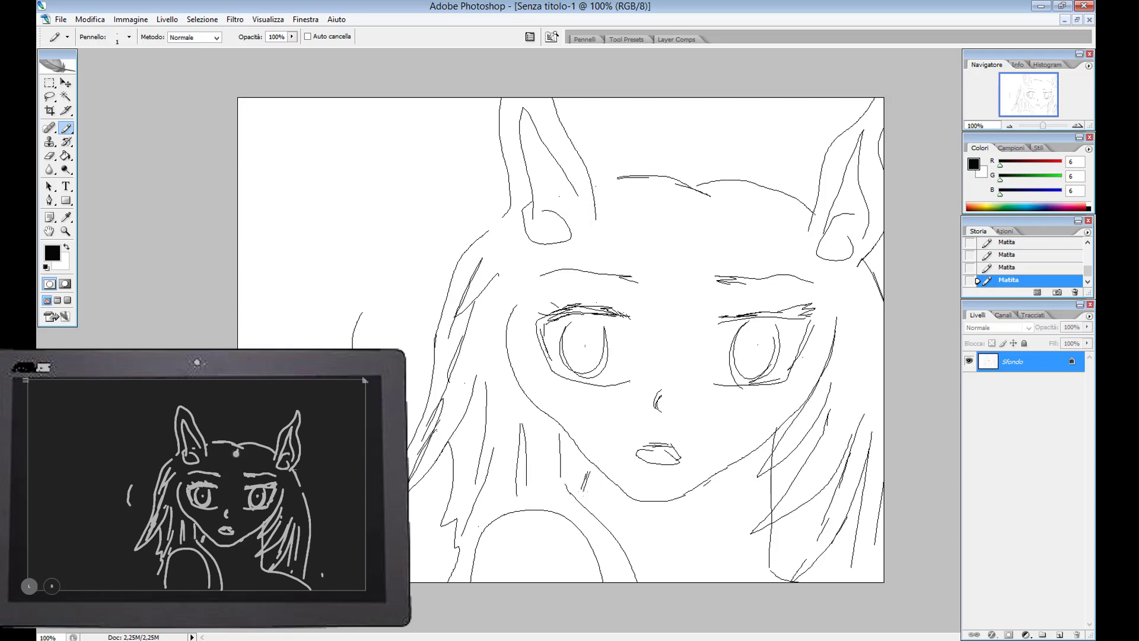
Draw the left part of the fringe as diagonal strands sweeping from the parting across the forehead and eyebrow.
{"action": "left_click_drag", "start_coordinate": [694, 201], "coordinate": [617, 333]}
{"action": "left_click_drag", "start_coordinate": [715, 220], "coordinate": [615, 333]}
{"action": "mouse_move", "coordinate": [683, 238]}
{"action": "left_mouse_down"}
{"action": "mouse_move", "coordinate": [651, 285]}
{"action": "mouse_move", "coordinate": [628, 276]}
{"action": "mouse_move", "coordinate": [594, 307]}
{"action": "mouse_move", "coordinate": [596, 297]}
{"action": "mouse_move", "coordinate": [539, 326]}
{"action": "left_mouse_up"}
{"action": "left_click_drag", "start_coordinate": [639, 247], "coordinate": [538, 317]}
{"action": "left_click_drag", "start_coordinate": [562, 290], "coordinate": [523, 306]}
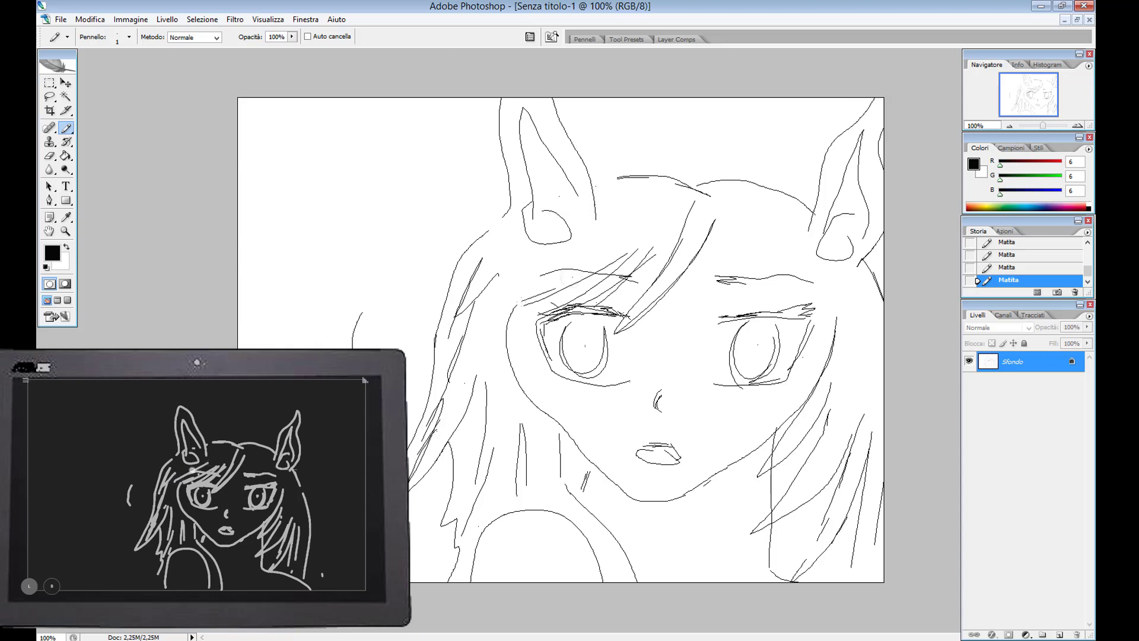
{"action": "left_click_drag", "start_coordinate": [608, 238], "coordinate": [497, 302]}
{"action": "mouse_move", "coordinate": [648, 203]}
{"action": "left_mouse_down"}
{"action": "mouse_move", "coordinate": [552, 267]}
{"action": "mouse_move", "coordinate": [489, 286]}
{"action": "left_mouse_up"}
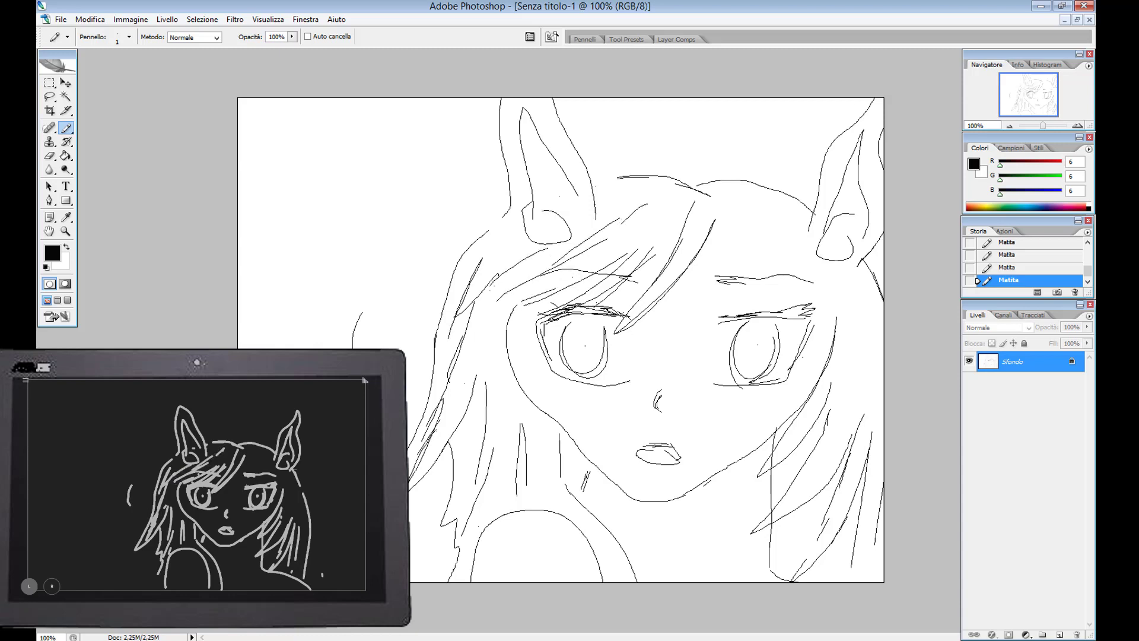
Draw the right part of the fringe as strands falling over the right-hand eyebrow and along the temple.
{"action": "mouse_move", "coordinate": [714, 236]}
{"action": "left_mouse_down"}
{"action": "mouse_move", "coordinate": [679, 359]}
{"action": "mouse_move", "coordinate": [733, 263]}
{"action": "left_mouse_up"}
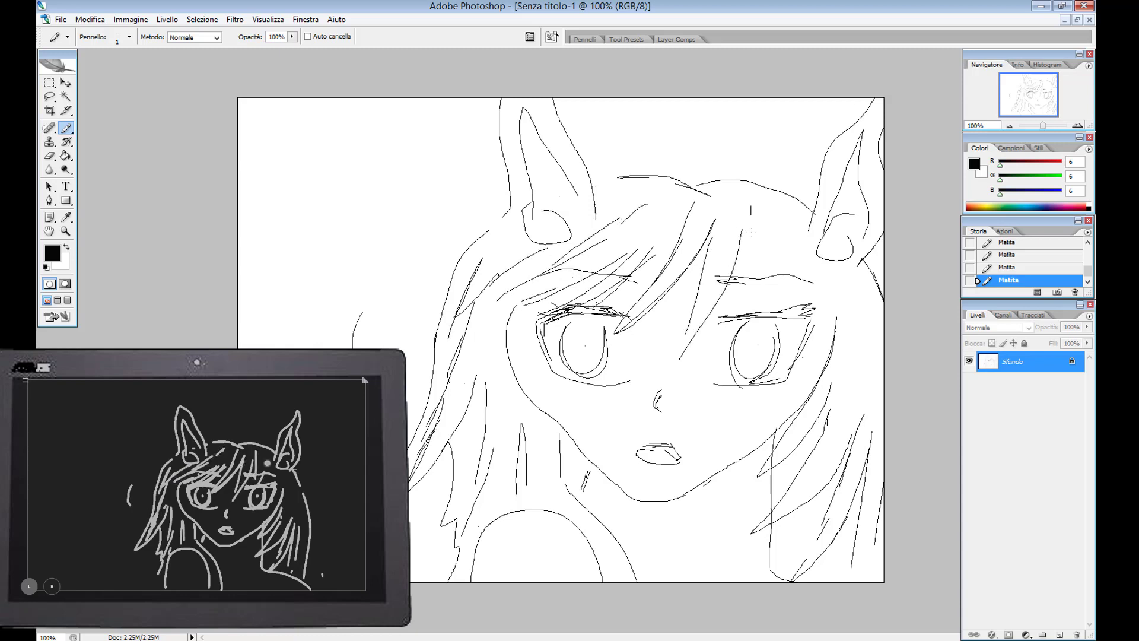
{"action": "left_click_drag", "start_coordinate": [750, 207], "coordinate": [750, 294]}
{"action": "left_click_drag", "start_coordinate": [790, 232], "coordinate": [760, 308]}
{"action": "left_click_drag", "start_coordinate": [802, 203], "coordinate": [815, 285]}
{"action": "mouse_move", "coordinate": [824, 286]}
{"action": "left_mouse_down"}
{"action": "mouse_move", "coordinate": [831, 318]}
{"action": "mouse_move", "coordinate": [832, 350]}
{"action": "left_mouse_up"}
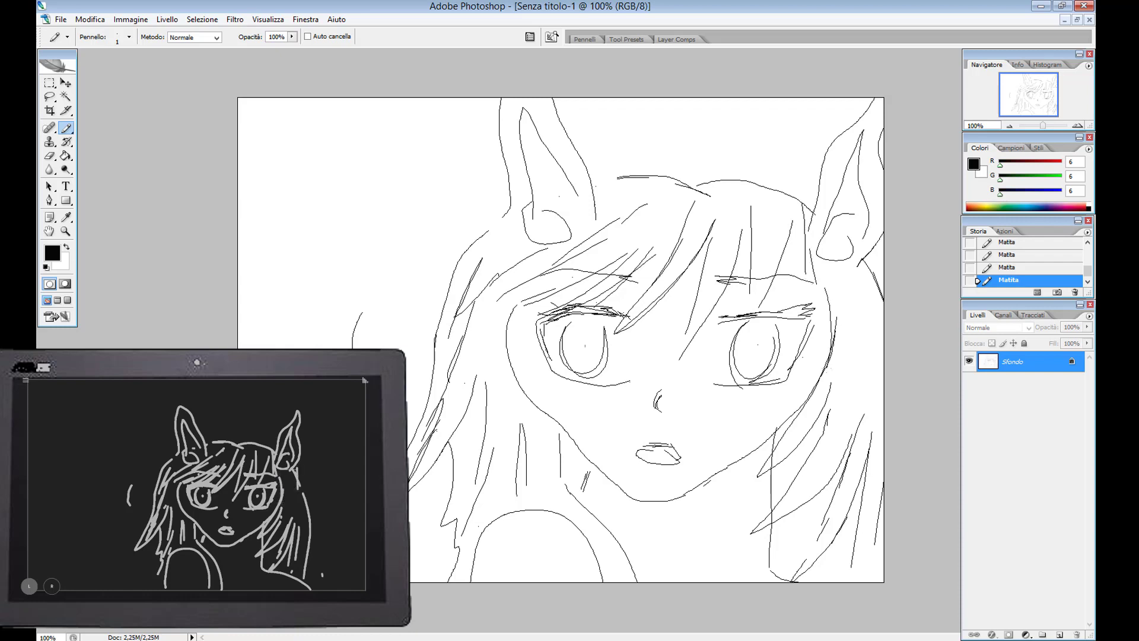
Draw long vertical hair strands at the far right of the canvas, below the right-hand ear.
{"action": "left_click_drag", "start_coordinate": [881, 256], "coordinate": [882, 338]}
{"action": "left_click_drag", "start_coordinate": [862, 276], "coordinate": [856, 363]}
{"action": "left_click_drag", "start_coordinate": [857, 343], "coordinate": [849, 425]}
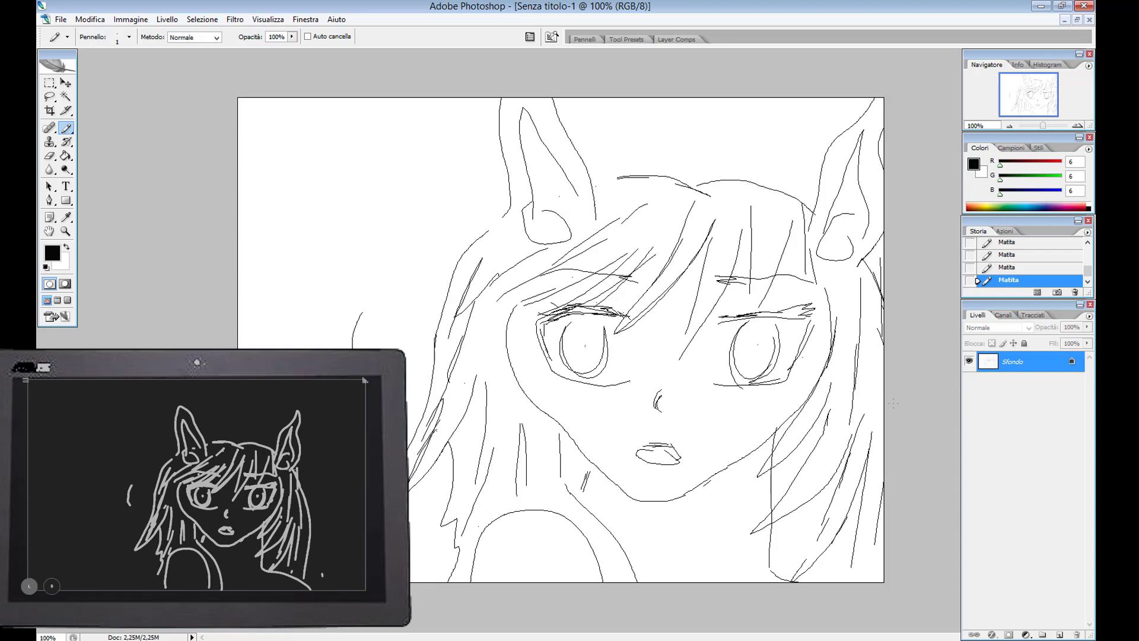
Join both ears to the head with lines along their inner sides and at the left ear's base, plus a short stroke beside the neck.
{"action": "left_click_drag", "start_coordinate": [505, 219], "coordinate": [489, 238]}
{"action": "left_click_drag", "start_coordinate": [597, 469], "coordinate": [593, 488]}
{"action": "left_click_drag", "start_coordinate": [556, 100], "coordinate": [627, 179]}
{"action": "left_click_drag", "start_coordinate": [790, 201], "coordinate": [874, 90]}
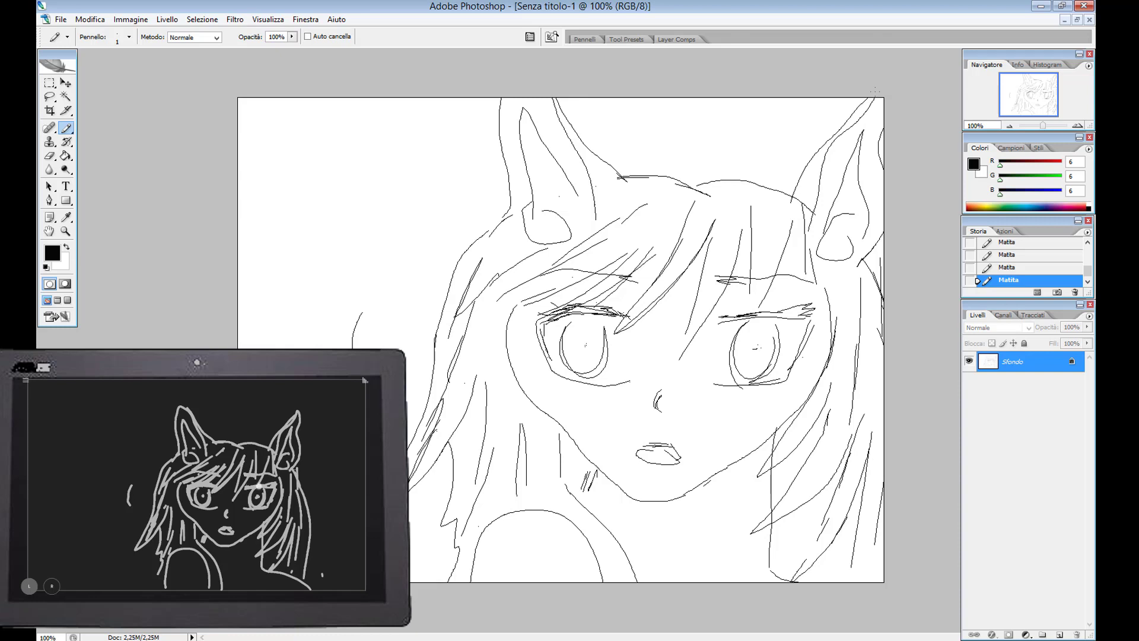
Add short strokes around the right-hand eye at its outer lash corner, above the lid and under the lower lid.
{"action": "left_click_drag", "start_coordinate": [792, 313], "coordinate": [817, 296]}
{"action": "mouse_move", "coordinate": [756, 386]}
{"action": "left_mouse_down"}
{"action": "mouse_move", "coordinate": [777, 384]}
{"action": "mouse_move", "coordinate": [728, 390]}
{"action": "left_mouse_up"}
{"action": "left_click_drag", "start_coordinate": [722, 303], "coordinate": [736, 300]}
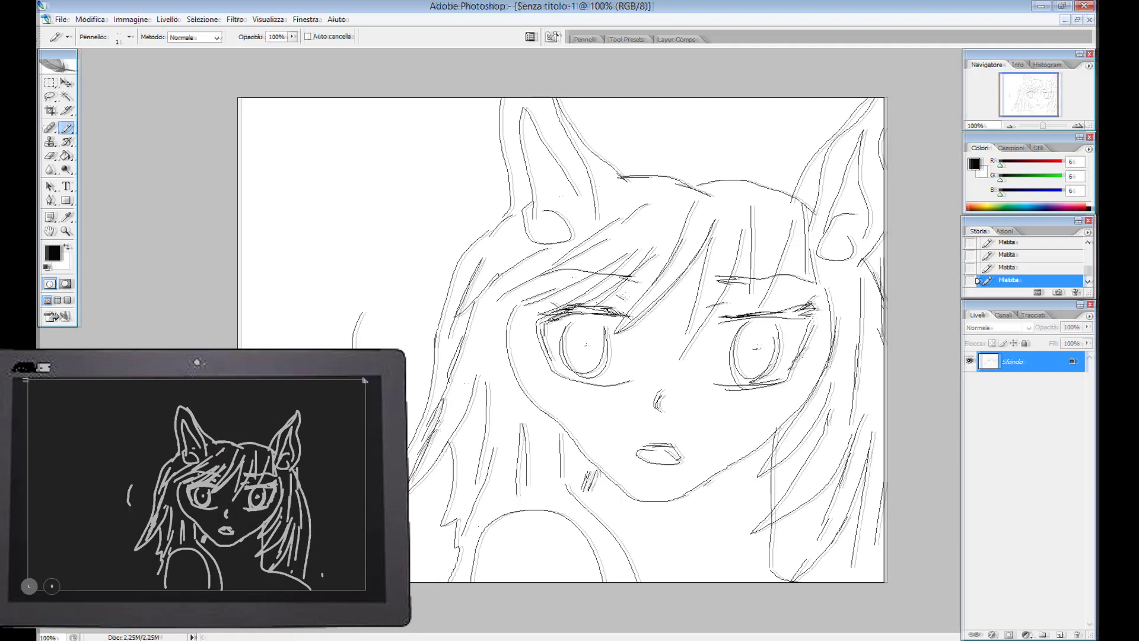
Set the pencil's diameter to 5 px.
{"action": "left_click", "coordinate": [133, 37]}
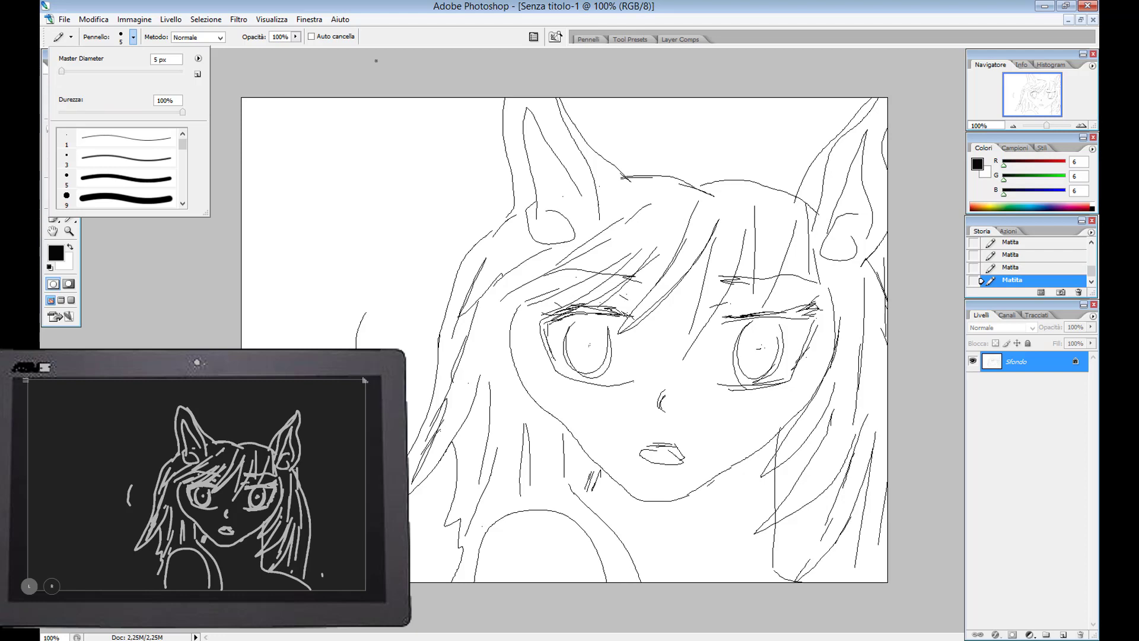
Thicken the right-hand eye's upper lash line, outer edge and lower lid with the 5 px pencil.
{"action": "left_click", "coordinate": [720, 316]}
{"action": "left_click_drag", "start_coordinate": [721, 316], "coordinate": [795, 313]}
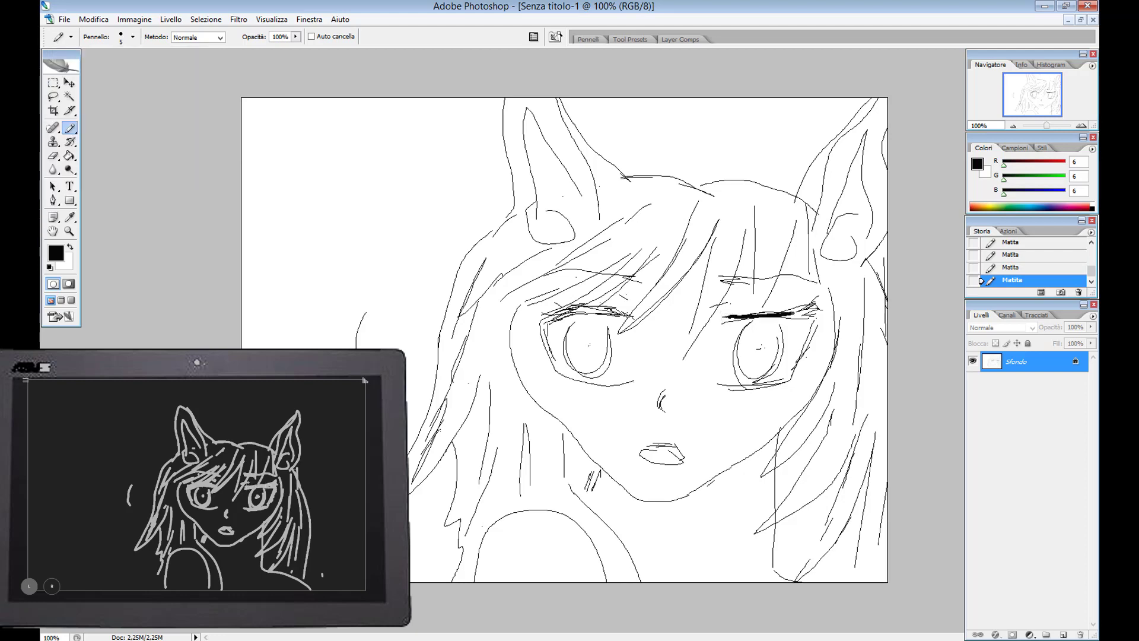
{"action": "mouse_move", "coordinate": [726, 319]}
{"action": "left_mouse_down"}
{"action": "mouse_move", "coordinate": [818, 304]}
{"action": "mouse_move", "coordinate": [799, 362]}
{"action": "mouse_move", "coordinate": [763, 386]}
{"action": "mouse_move", "coordinate": [717, 394]}
{"action": "mouse_move", "coordinate": [786, 381]}
{"action": "left_mouse_up"}
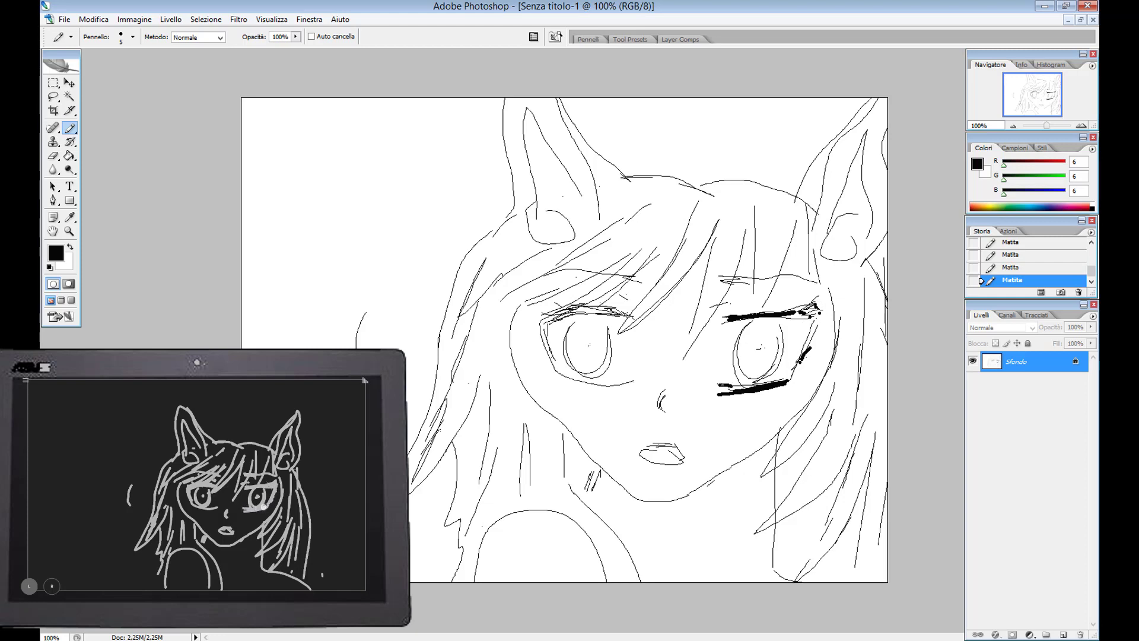
{"action": "mouse_move", "coordinate": [715, 385]}
{"action": "left_mouse_down"}
{"action": "mouse_move", "coordinate": [787, 376]}
{"action": "mouse_move", "coordinate": [811, 328]}
{"action": "mouse_move", "coordinate": [765, 315]}
{"action": "left_mouse_up"}
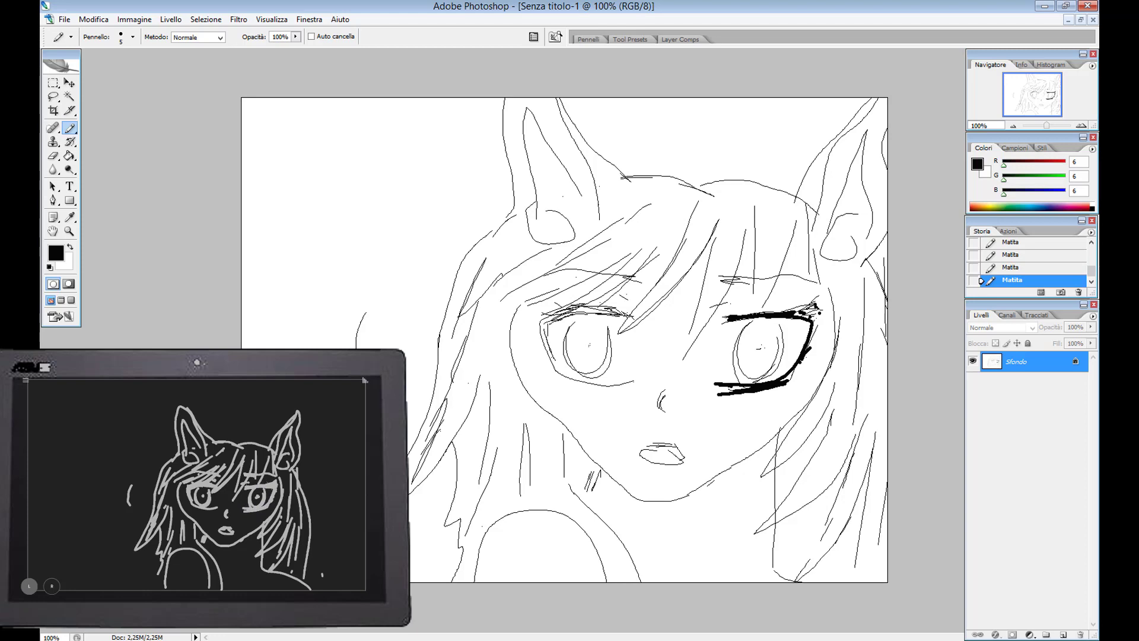
Undo all the thick pencil strokes around the right-hand eye by deleting their history states one by one.
{"action": "left_click", "coordinate": [93, 19]}
{"action": "key", "text": "Escape"}
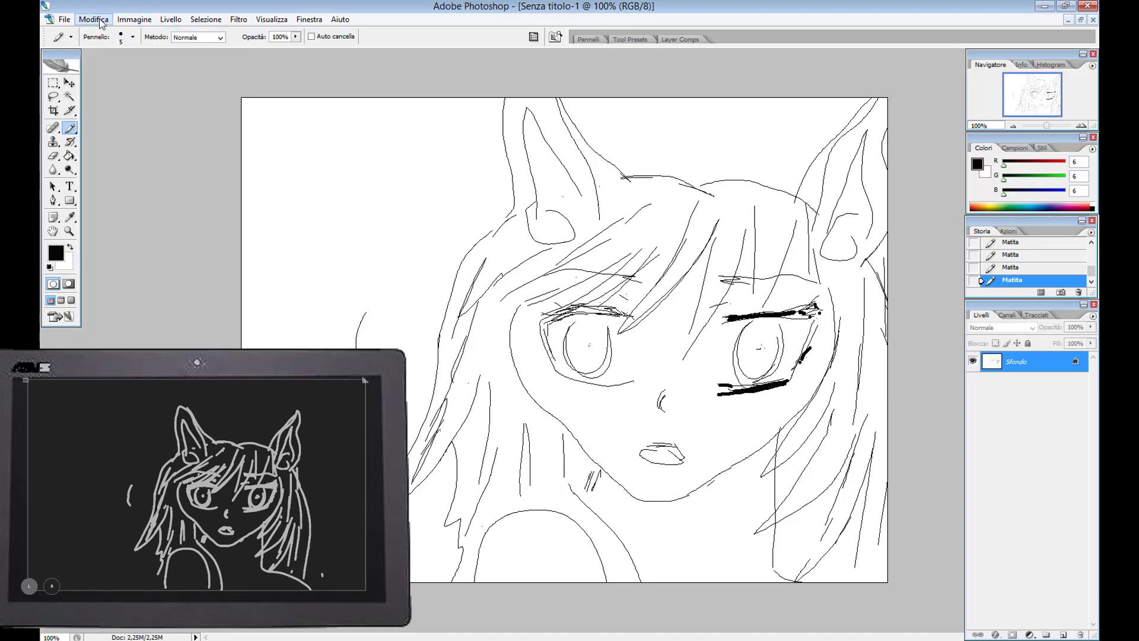
{"action": "left_click", "coordinate": [94, 19]}
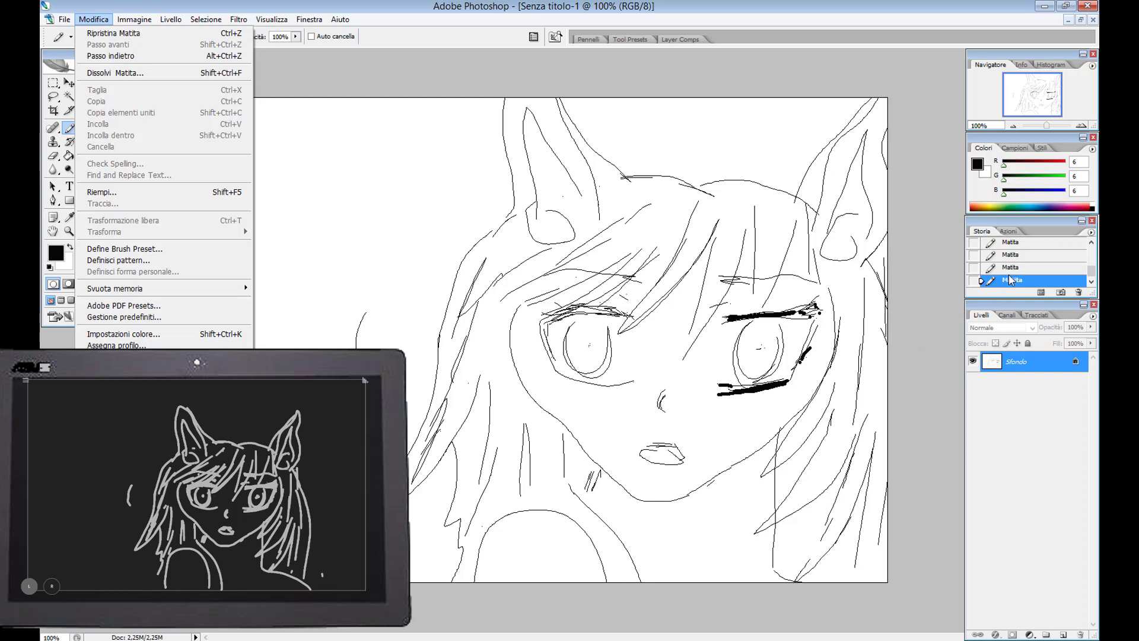
{"action": "left_click", "coordinate": [1076, 293]}
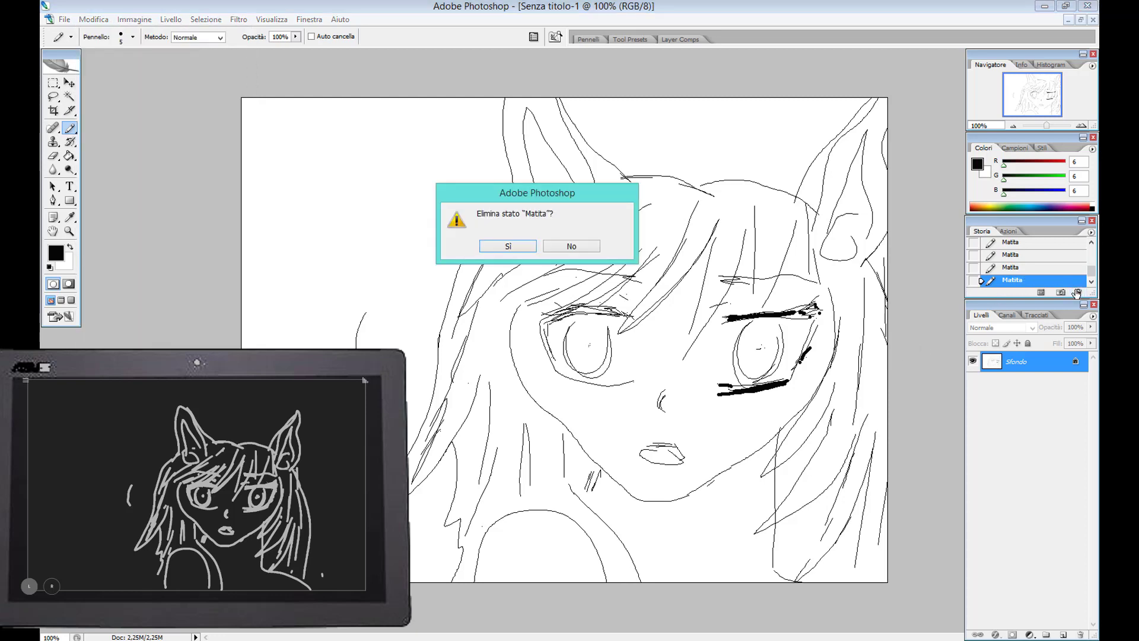
{"action": "left_click", "coordinate": [517, 248]}
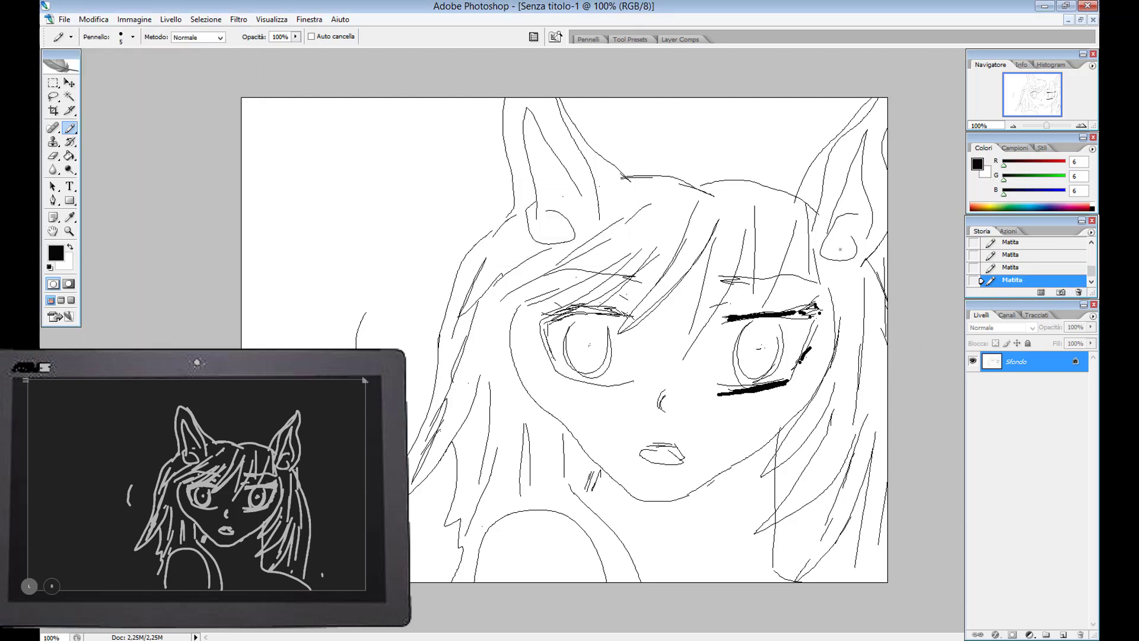
{"action": "left_click", "coordinate": [1078, 293]}
{"action": "left_click", "coordinate": [477, 245]}
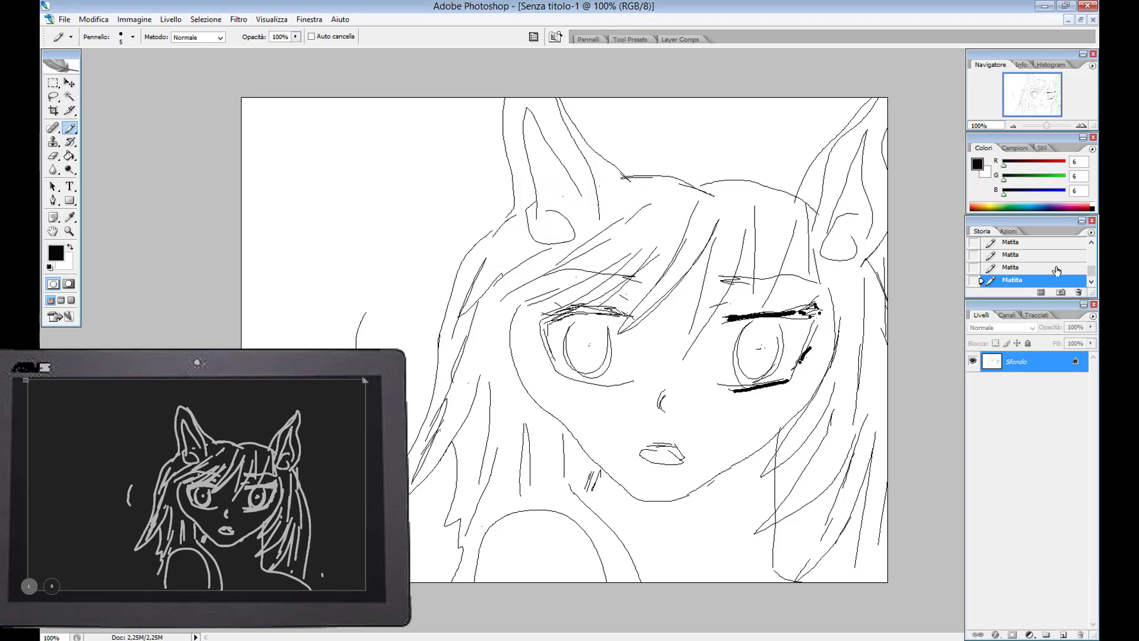
{"action": "left_click", "coordinate": [1078, 293]}
{"action": "left_click", "coordinate": [507, 247]}
{"action": "left_click", "coordinate": [1079, 292]}
{"action": "left_click", "coordinate": [496, 246]}
{"action": "left_click", "coordinate": [1079, 292]}
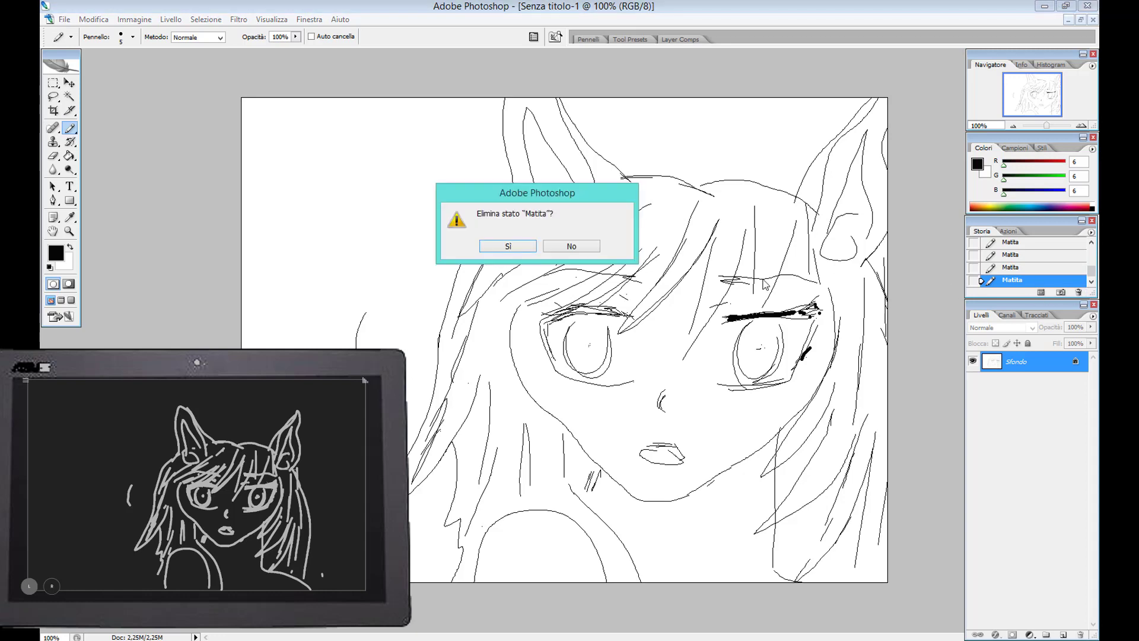
{"action": "left_click", "coordinate": [508, 245]}
{"action": "left_click", "coordinate": [1079, 292]}
{"action": "left_click", "coordinate": [492, 246]}
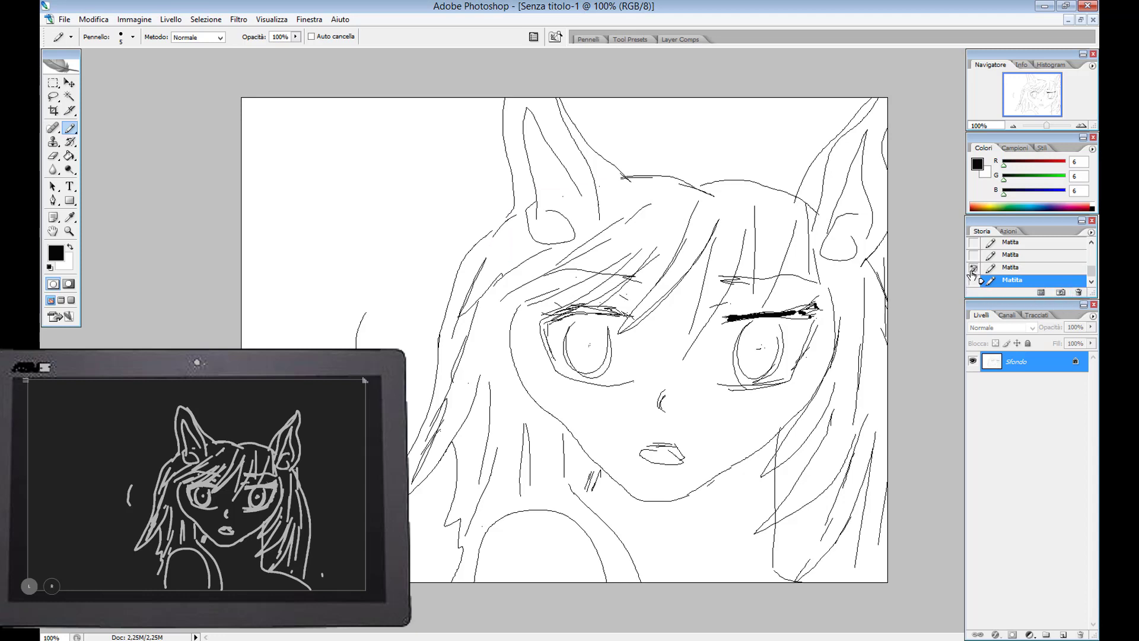
{"action": "left_click", "coordinate": [1078, 295]}
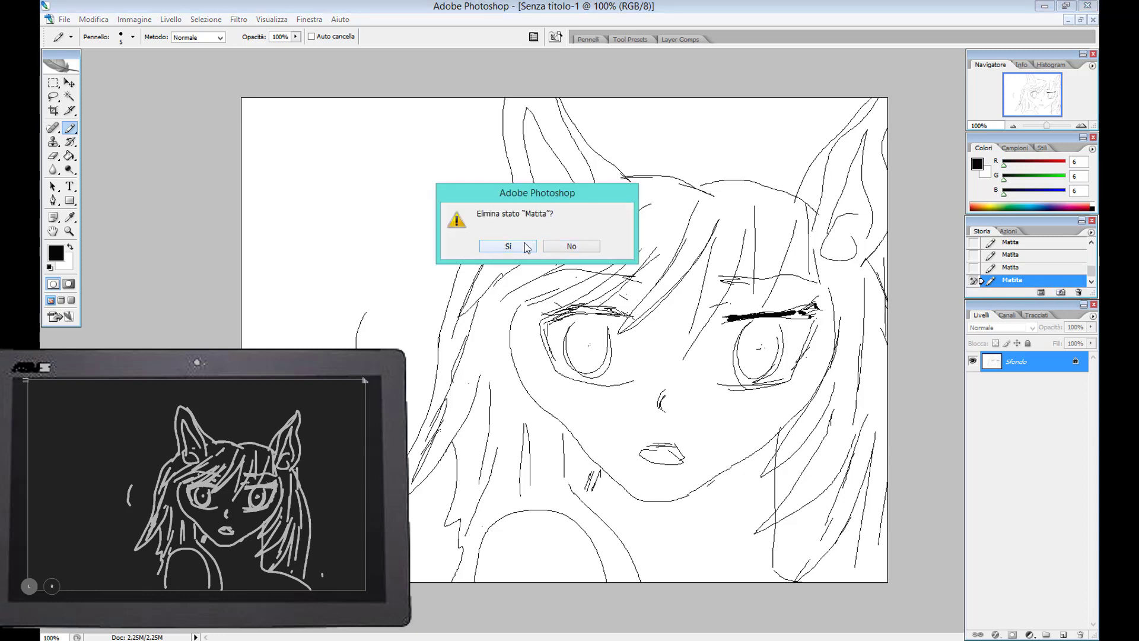
{"action": "left_click", "coordinate": [504, 246]}
{"action": "left_click", "coordinate": [1079, 291]}
{"action": "left_click", "coordinate": [516, 247]}
{"action": "left_click", "coordinate": [1078, 292]}
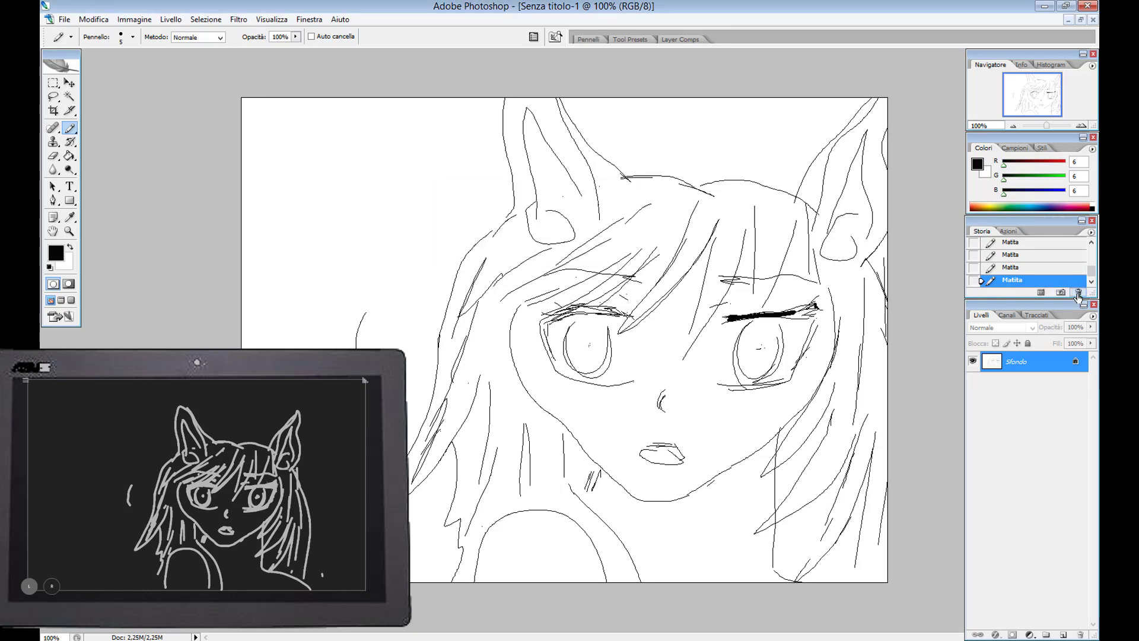
{"action": "left_click", "coordinate": [506, 248]}
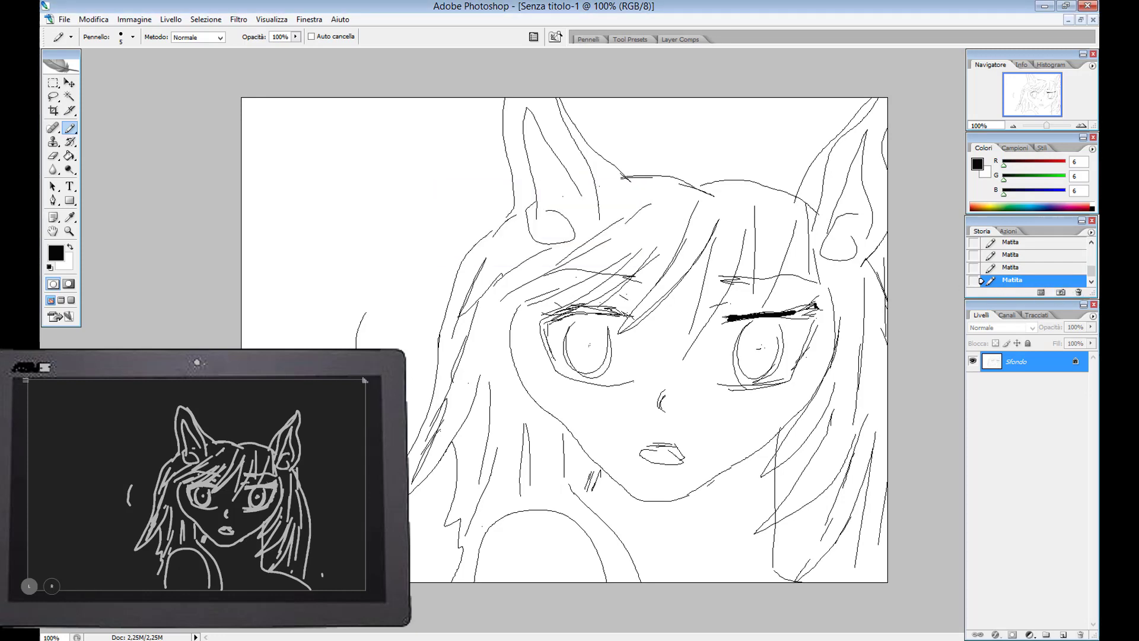
{"action": "left_click", "coordinate": [1078, 292]}
{"action": "left_click", "coordinate": [510, 247]}
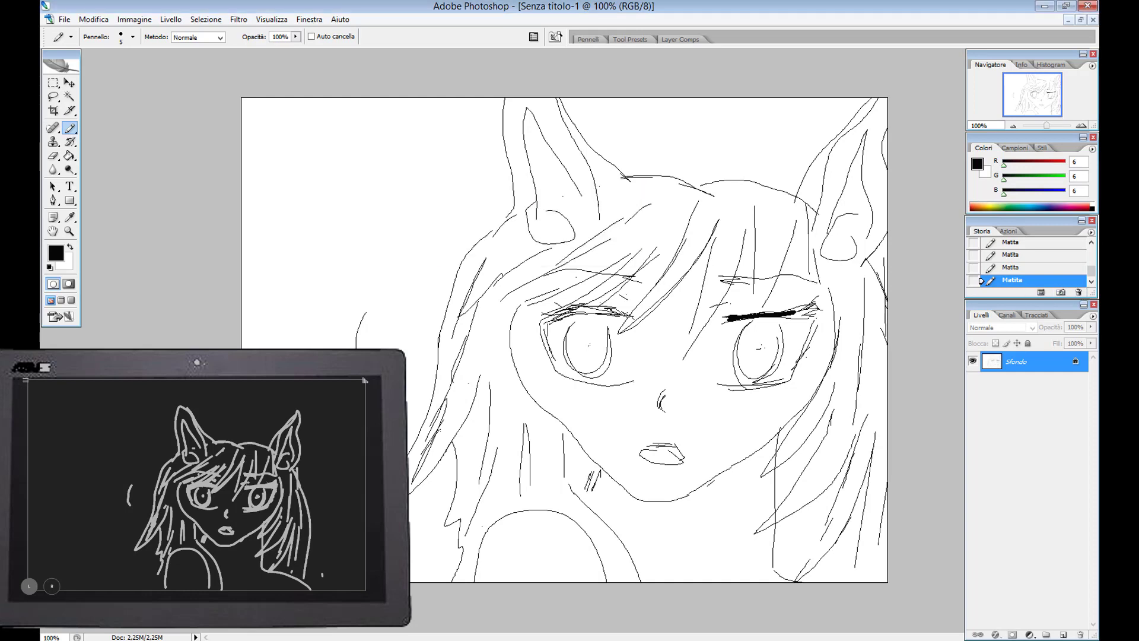
{"action": "left_click", "coordinate": [1078, 291]}
{"action": "left_click", "coordinate": [509, 248]}
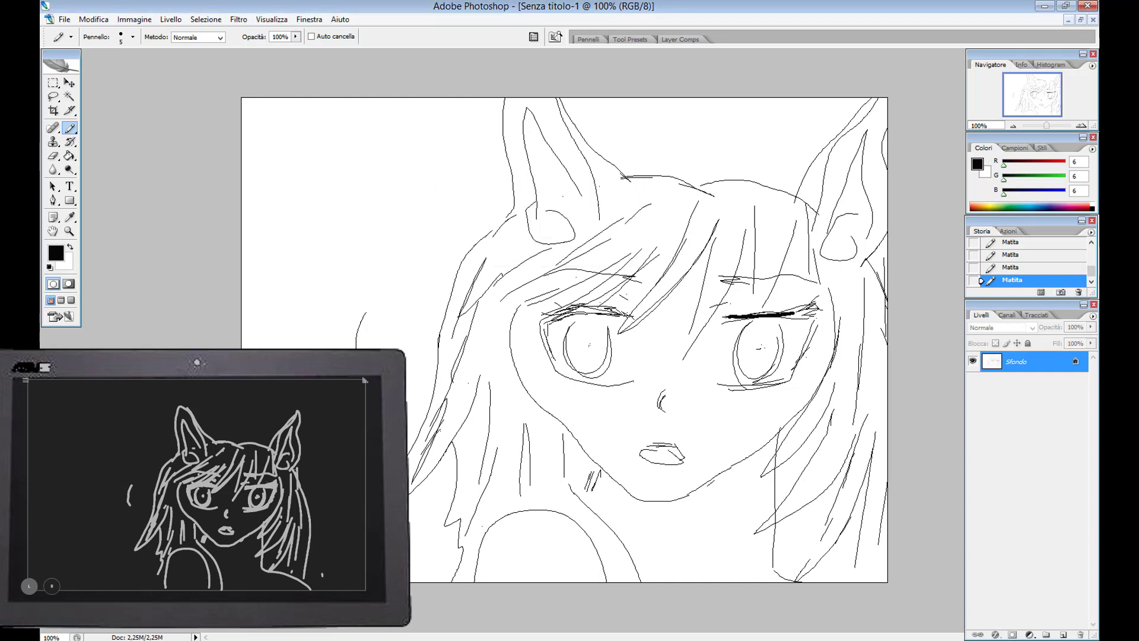
{"action": "left_click", "coordinate": [1079, 292]}
{"action": "left_click", "coordinate": [509, 247]}
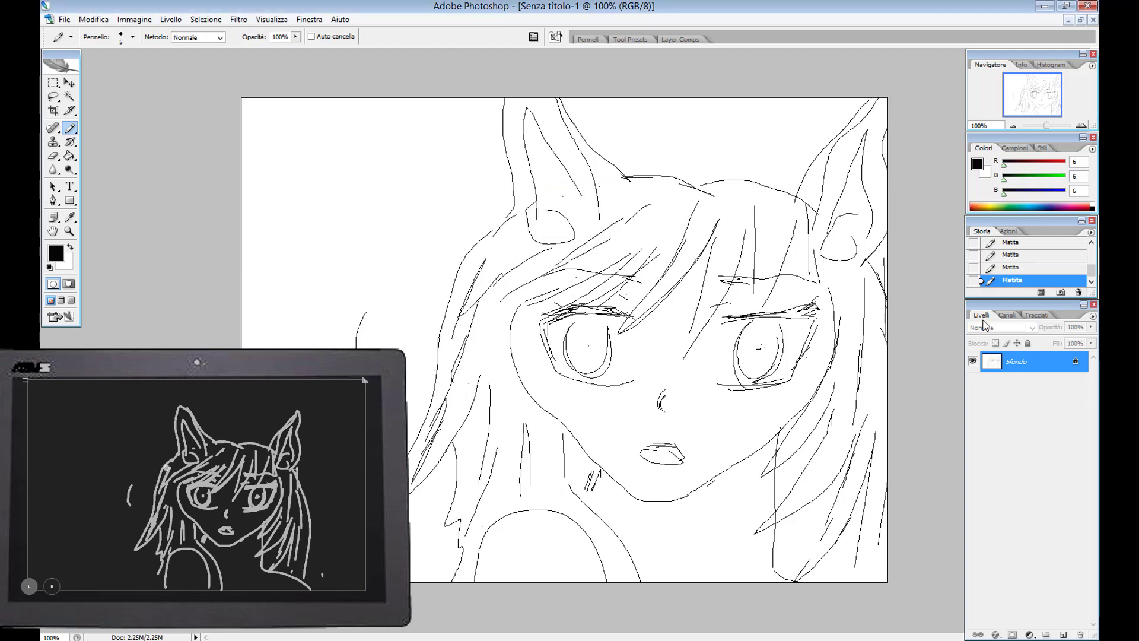
Retrace the outer hair strands on the left side of the head with thick 5 px pencil strokes.
{"action": "mouse_move", "coordinate": [475, 256]}
{"action": "left_mouse_down"}
{"action": "mouse_move", "coordinate": [408, 457]}
{"action": "mouse_move", "coordinate": [449, 437]}
{"action": "mouse_move", "coordinate": [465, 406]}
{"action": "left_mouse_up"}
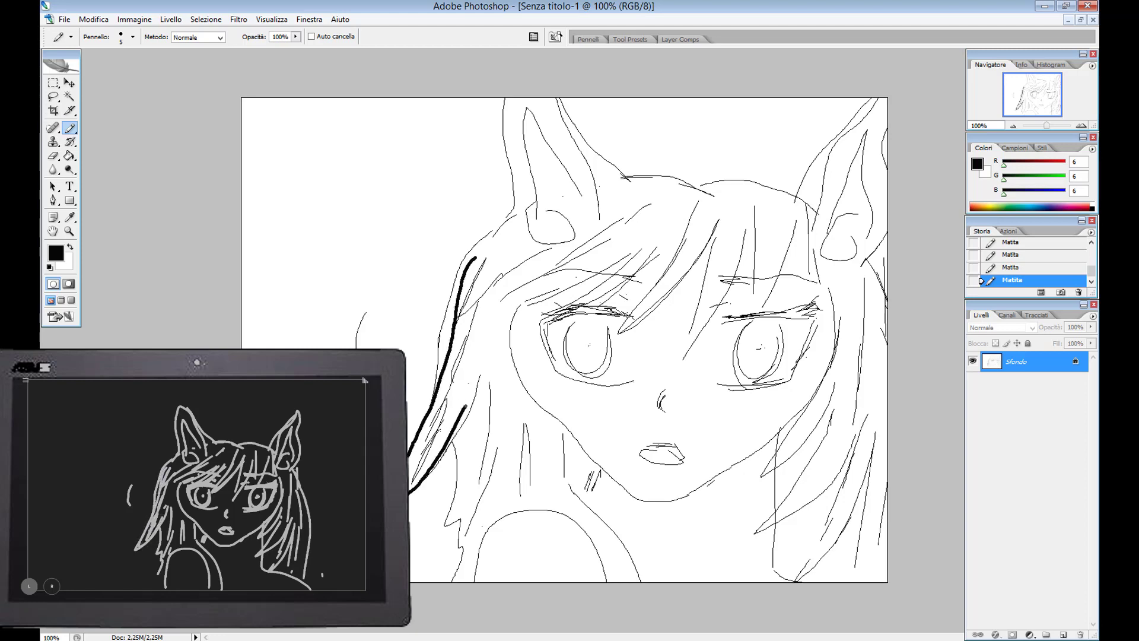
{"action": "left_click_drag", "start_coordinate": [490, 306], "coordinate": [449, 431]}
{"action": "left_click_drag", "start_coordinate": [466, 362], "coordinate": [452, 431]}
{"action": "left_click_drag", "start_coordinate": [472, 294], "coordinate": [463, 315]}
{"action": "left_click_drag", "start_coordinate": [446, 406], "coordinate": [421, 455]}
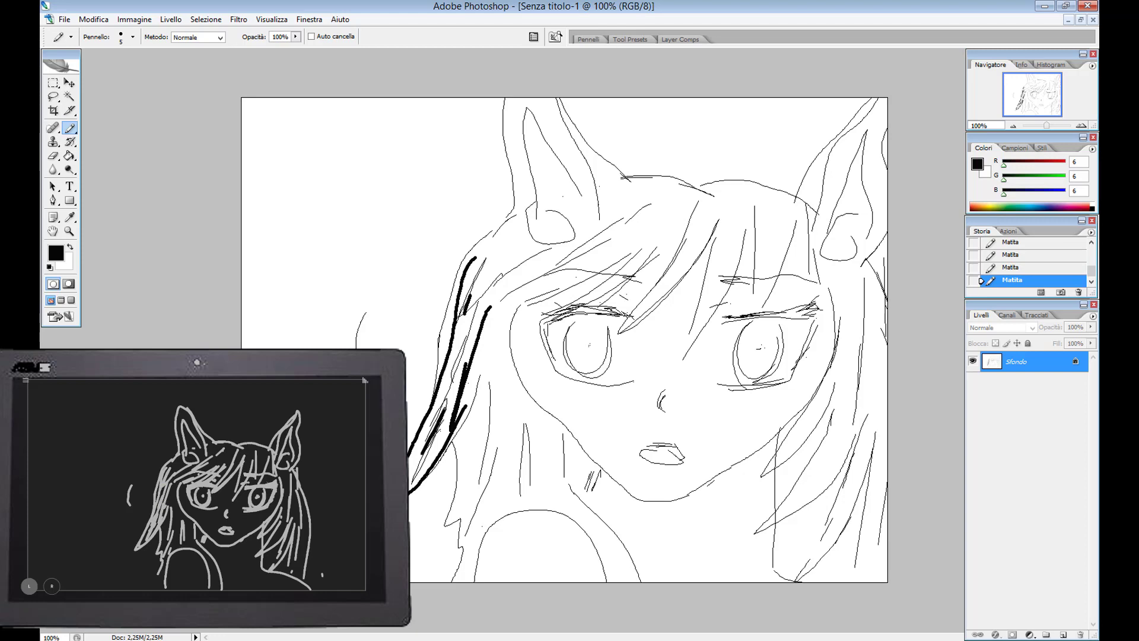
Draw thick vertical strands beside the left cheek, from the temple down to the shoulder.
{"action": "left_click_drag", "start_coordinate": [511, 267], "coordinate": [462, 529]}
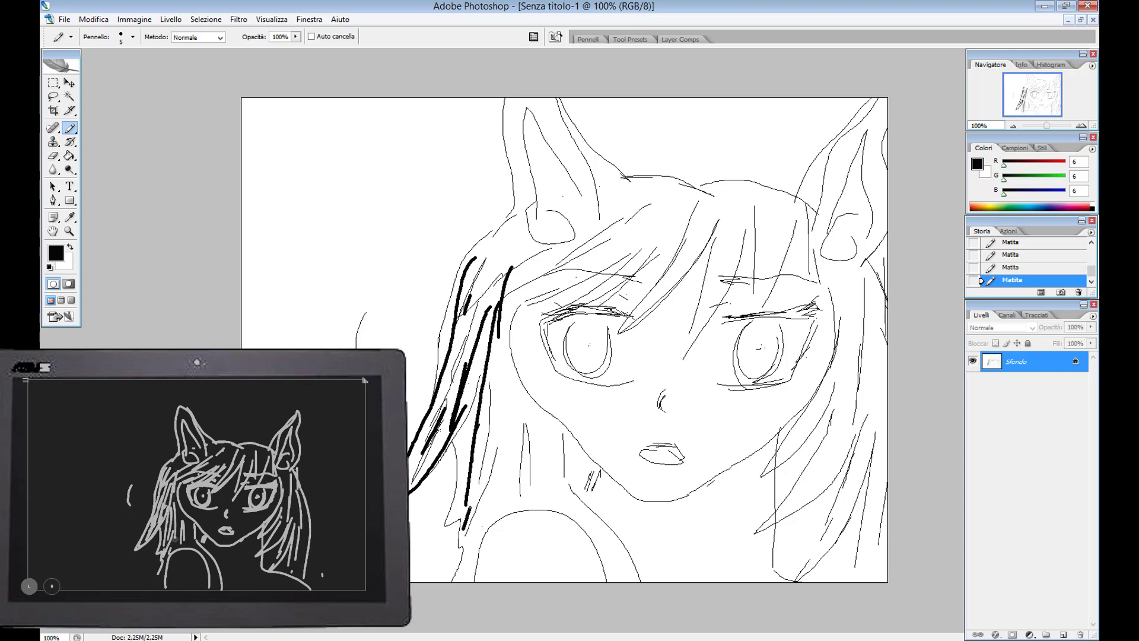
{"action": "left_click_drag", "start_coordinate": [498, 366], "coordinate": [502, 482]}
{"action": "left_click_drag", "start_coordinate": [523, 412], "coordinate": [508, 522]}
{"action": "left_click_drag", "start_coordinate": [537, 440], "coordinate": [540, 492]}
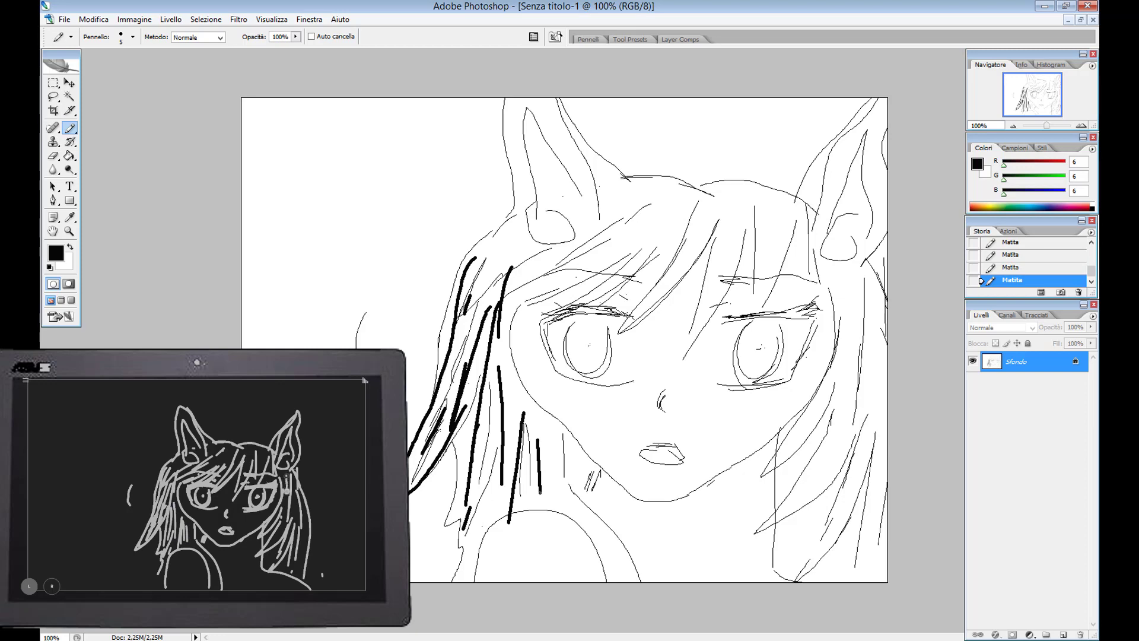
Draw thick hair strands along the right cheek, from below the right-hand ear toward the jaw.
{"action": "left_click", "coordinate": [850, 281]}
{"action": "mouse_move", "coordinate": [850, 291]}
{"action": "left_mouse_down"}
{"action": "mouse_move", "coordinate": [848, 342]}
{"action": "mouse_move", "coordinate": [802, 500]}
{"action": "left_mouse_up"}
{"action": "left_click_drag", "start_coordinate": [817, 470], "coordinate": [803, 490]}
{"action": "left_click_drag", "start_coordinate": [827, 403], "coordinate": [785, 469]}
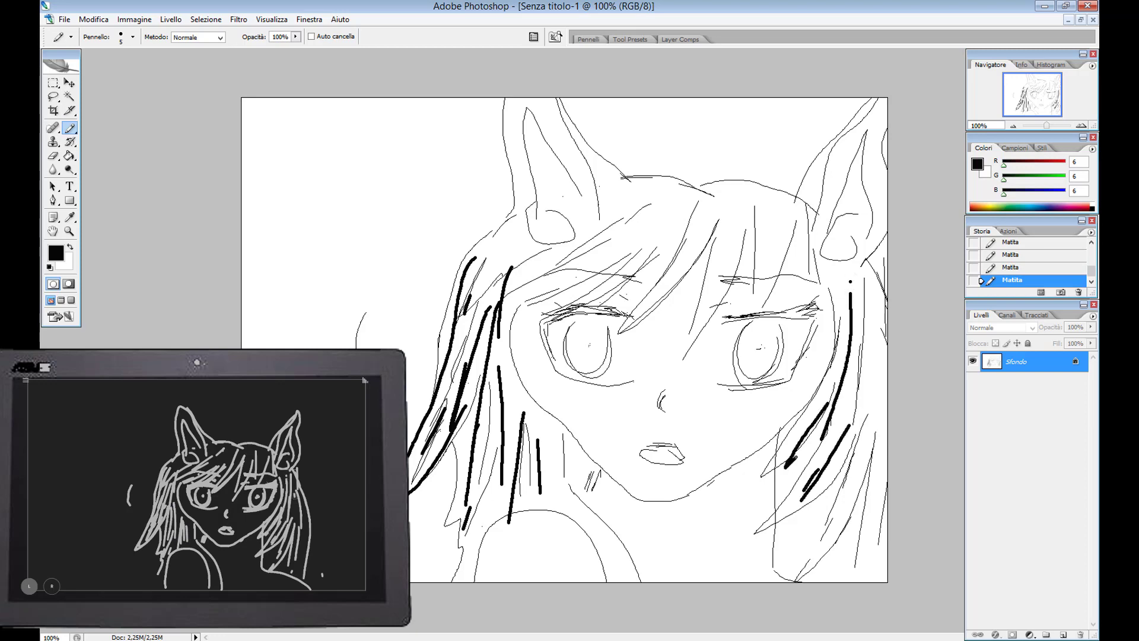
Thicken the outer strands of the right-hand hair down to its tips near the canvas's lower edge.
{"action": "left_click_drag", "start_coordinate": [878, 426], "coordinate": [828, 555]}
{"action": "left_click_drag", "start_coordinate": [870, 446], "coordinate": [855, 475]}
{"action": "left_click_drag", "start_coordinate": [872, 323], "coordinate": [875, 341]}
{"action": "mouse_move", "coordinate": [882, 333]}
{"action": "left_mouse_down"}
{"action": "mouse_move", "coordinate": [882, 403]}
{"action": "mouse_move", "coordinate": [866, 448]}
{"action": "left_mouse_up"}
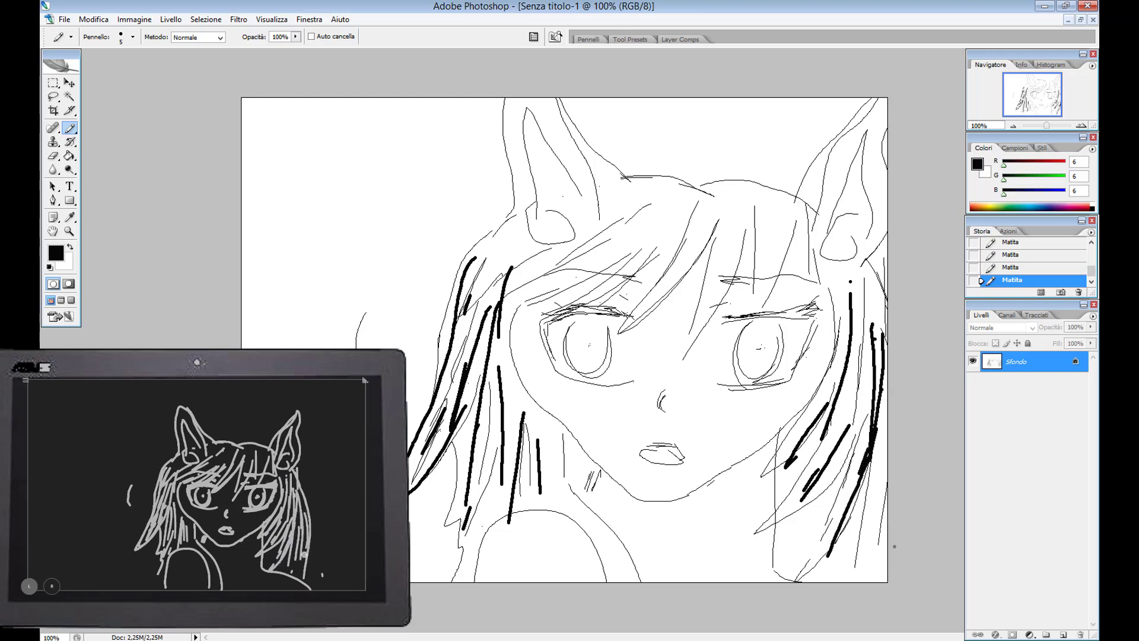
{"action": "left_click_drag", "start_coordinate": [885, 526], "coordinate": [875, 581]}
{"action": "left_click_drag", "start_coordinate": [824, 514], "coordinate": [805, 558]}
{"action": "left_click_drag", "start_coordinate": [796, 549], "coordinate": [791, 557]}
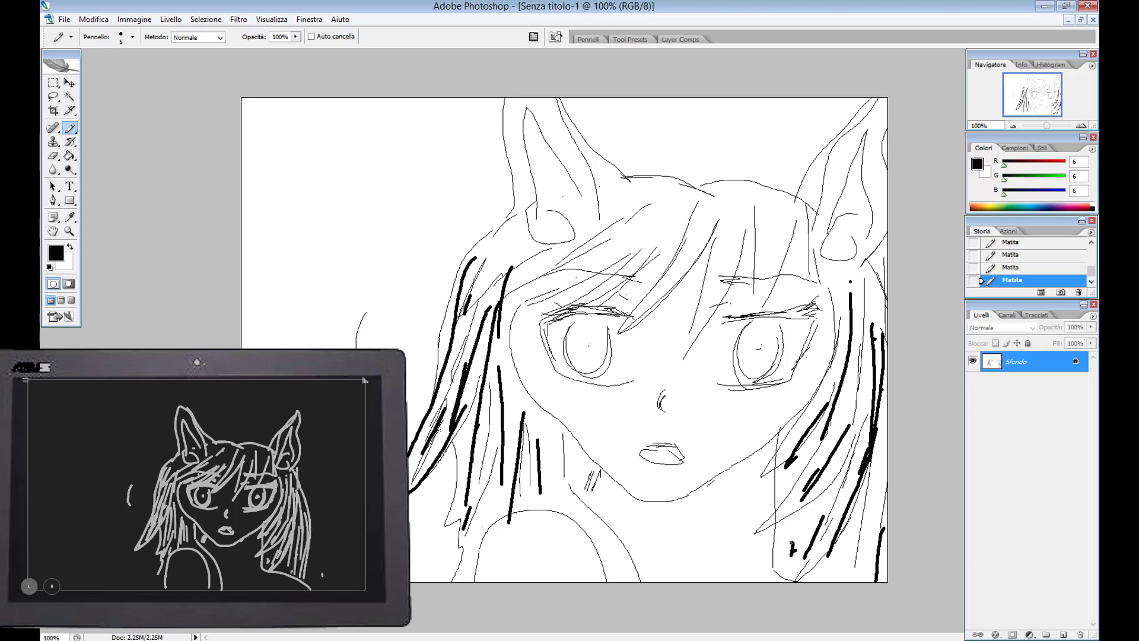
Go over the left part of the fringe with thick diagonal strands, continuing down past the temple.
{"action": "left_click_drag", "start_coordinate": [672, 206], "coordinate": [618, 261]}
{"action": "left_click_drag", "start_coordinate": [633, 193], "coordinate": [618, 210]}
{"action": "left_click_drag", "start_coordinate": [520, 239], "coordinate": [502, 256]}
{"action": "left_click_drag", "start_coordinate": [696, 201], "coordinate": [662, 257]}
{"action": "mouse_move", "coordinate": [731, 201]}
{"action": "left_mouse_down"}
{"action": "mouse_move", "coordinate": [701, 267]}
{"action": "mouse_move", "coordinate": [700, 254]}
{"action": "mouse_move", "coordinate": [631, 323]}
{"action": "left_mouse_up"}
{"action": "left_click_drag", "start_coordinate": [690, 224], "coordinate": [651, 294]}
{"action": "left_click_drag", "start_coordinate": [671, 240], "coordinate": [575, 305]}
{"action": "left_click_drag", "start_coordinate": [656, 224], "coordinate": [568, 303]}
{"action": "mouse_move", "coordinate": [612, 224]}
{"action": "left_mouse_down"}
{"action": "mouse_move", "coordinate": [504, 290]}
{"action": "mouse_move", "coordinate": [519, 301]}
{"action": "left_mouse_up"}
{"action": "mouse_move", "coordinate": [531, 282]}
{"action": "left_mouse_down"}
{"action": "mouse_move", "coordinate": [501, 377]}
{"action": "mouse_move", "coordinate": [512, 392]}
{"action": "left_mouse_up"}
{"action": "left_click_drag", "start_coordinate": [522, 318], "coordinate": [504, 349]}
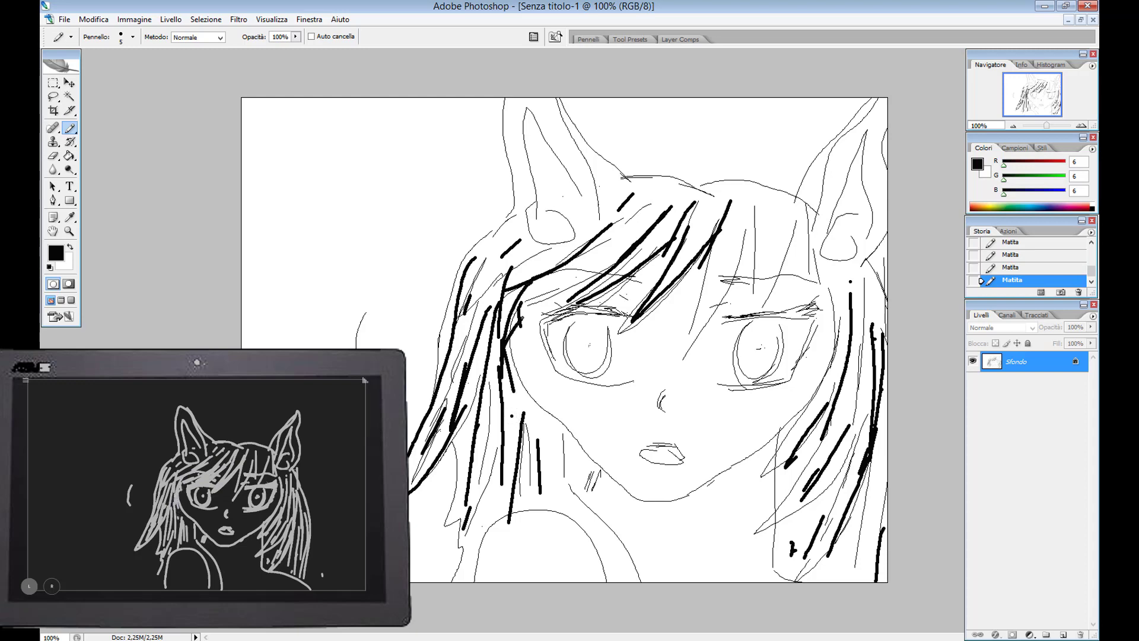
Go over the right part of the fringe with thick strands falling over the right-hand eyebrow and temple.
{"action": "left_click_drag", "start_coordinate": [716, 235], "coordinate": [685, 363]}
{"action": "left_click_drag", "start_coordinate": [755, 211], "coordinate": [709, 320]}
{"action": "left_click_drag", "start_coordinate": [764, 201], "coordinate": [747, 304]}
{"action": "left_click_drag", "start_coordinate": [770, 293], "coordinate": [748, 330]}
{"action": "left_click_drag", "start_coordinate": [792, 240], "coordinate": [768, 294]}
{"action": "left_click_drag", "start_coordinate": [813, 207], "coordinate": [812, 276]}
{"action": "left_click_drag", "start_coordinate": [816, 243], "coordinate": [824, 284]}
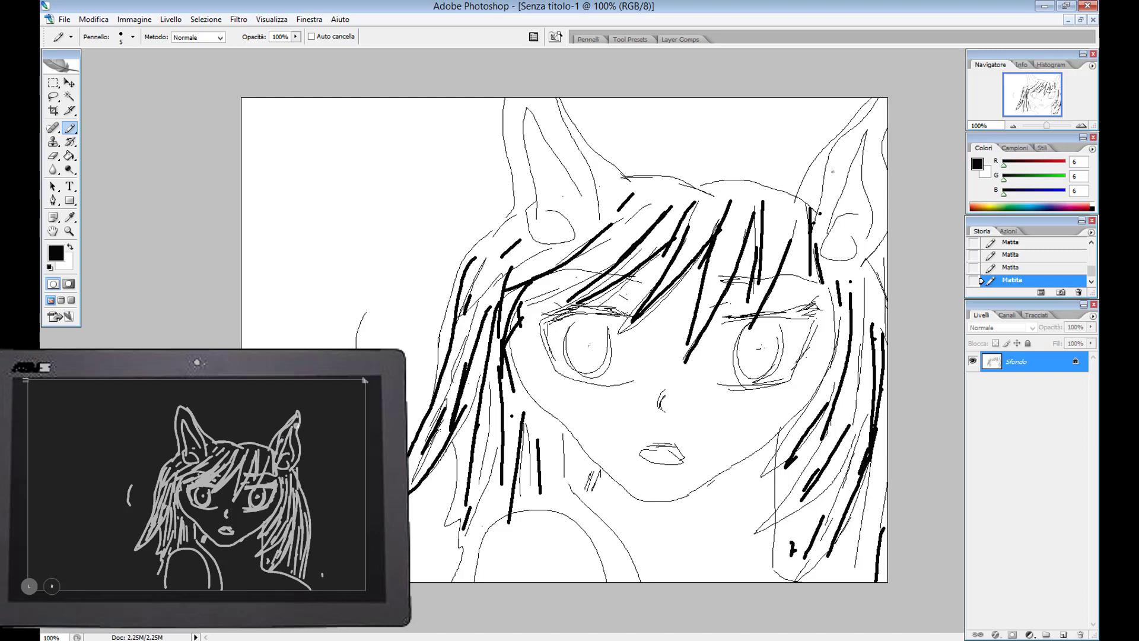
Thicken the outer outlines of both animal ears.
{"action": "left_click_drag", "start_coordinate": [837, 165], "coordinate": [821, 213]}
{"action": "left_click_drag", "start_coordinate": [883, 99], "coordinate": [870, 282]}
{"action": "left_click_drag", "start_coordinate": [884, 123], "coordinate": [876, 160]}
{"action": "mouse_move", "coordinate": [513, 101]}
{"action": "left_mouse_down"}
{"action": "mouse_move", "coordinate": [517, 214]}
{"action": "mouse_move", "coordinate": [505, 211]}
{"action": "left_mouse_up"}
{"action": "left_click_drag", "start_coordinate": [549, 99], "coordinate": [604, 177]}
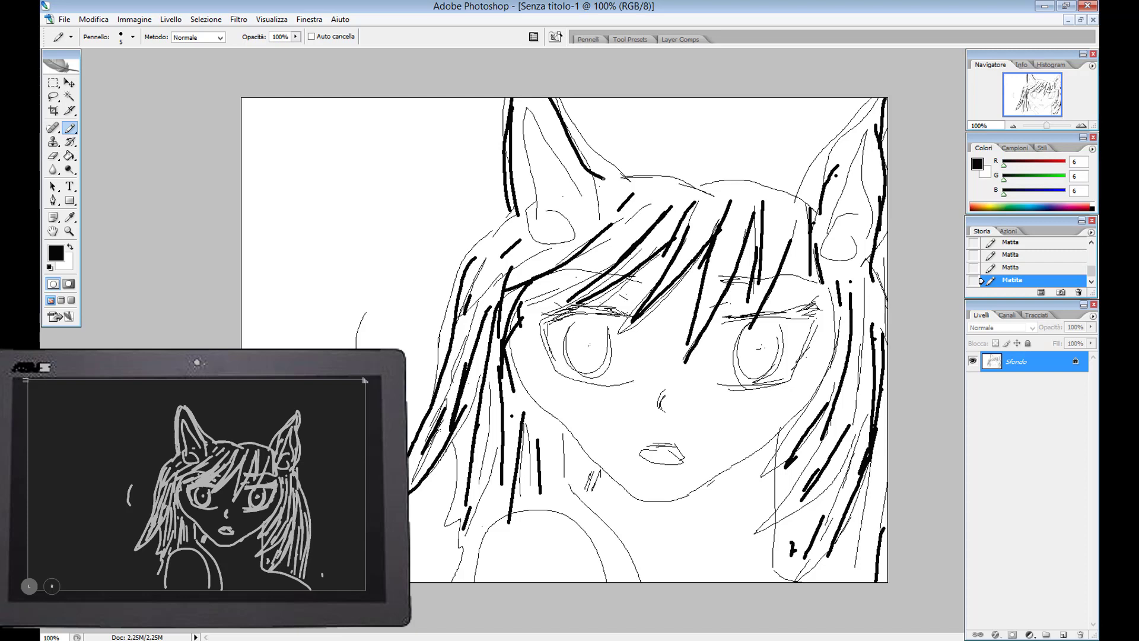
Thicken the curved shoulder outline and the body line beneath the right-hand hair.
{"action": "mouse_move", "coordinate": [478, 580]}
{"action": "left_mouse_down"}
{"action": "mouse_move", "coordinate": [500, 524]}
{"action": "mouse_move", "coordinate": [559, 516]}
{"action": "mouse_move", "coordinate": [602, 580]}
{"action": "left_mouse_up"}
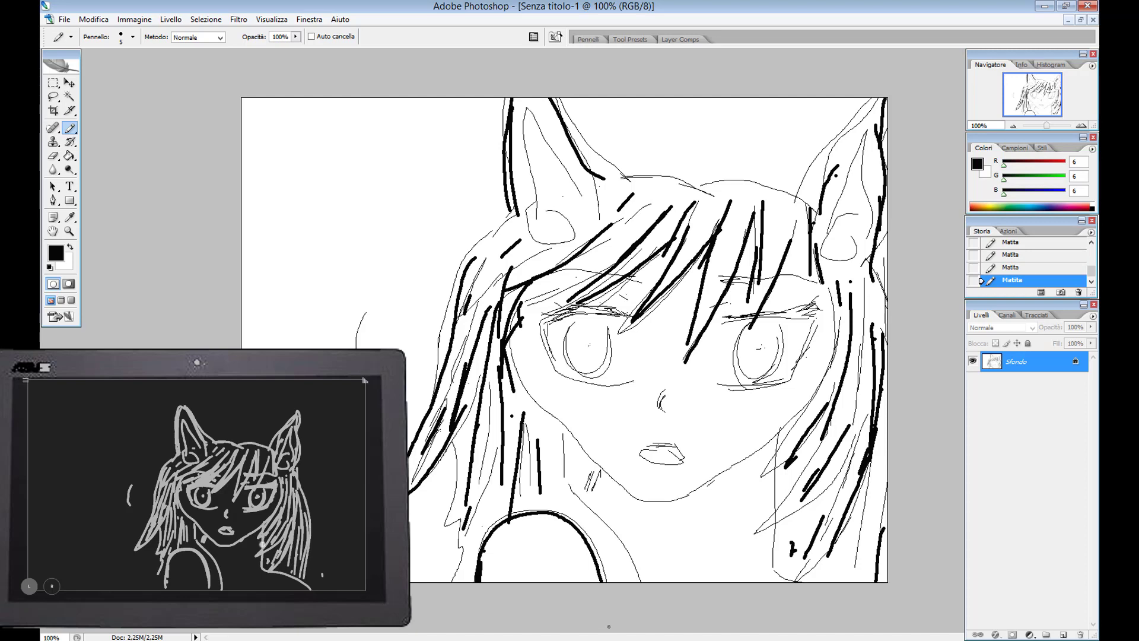
{"action": "mouse_move", "coordinate": [778, 469]}
{"action": "left_mouse_down"}
{"action": "mouse_move", "coordinate": [782, 536]}
{"action": "mouse_move", "coordinate": [823, 582]}
{"action": "left_mouse_up"}
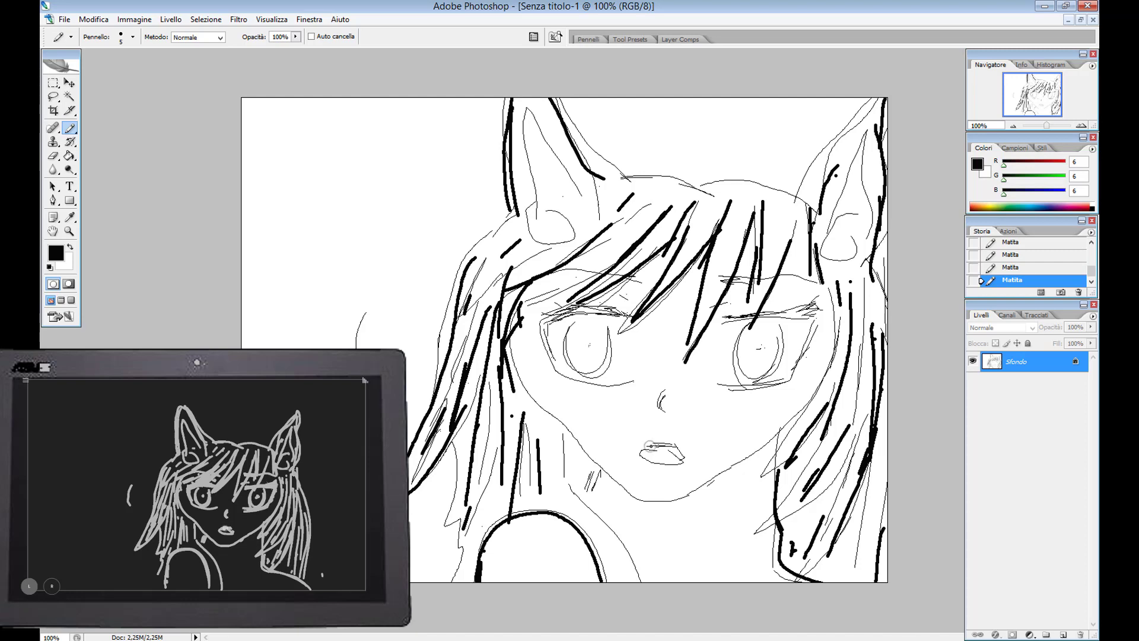
Thicken the lips and the upper lash lines of both eyes.
{"action": "mouse_move", "coordinate": [647, 445]}
{"action": "left_mouse_down"}
{"action": "mouse_move", "coordinate": [671, 445]}
{"action": "mouse_move", "coordinate": [653, 462]}
{"action": "left_mouse_up"}
{"action": "left_click_drag", "start_coordinate": [550, 314], "coordinate": [616, 313]}
{"action": "left_click_drag", "start_coordinate": [737, 316], "coordinate": [815, 307]}
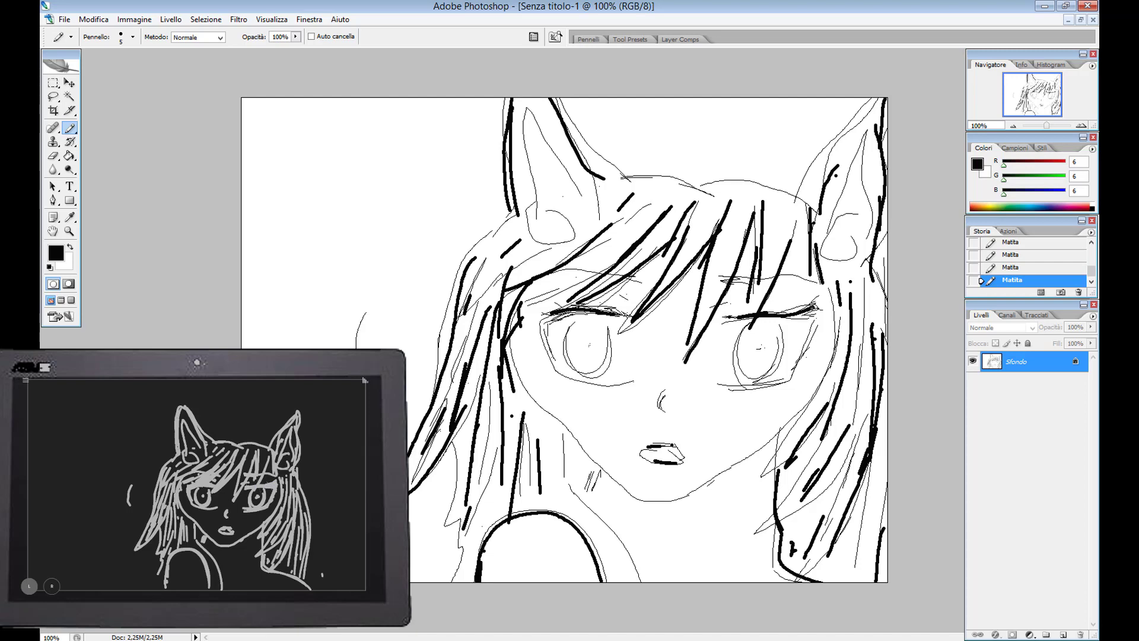
{"action": "left_click_drag", "start_coordinate": [544, 315], "coordinate": [585, 312]}
{"action": "left_click_drag", "start_coordinate": [733, 322], "coordinate": [818, 304]}
Thicken both eyebrows and the outer edge of the right-hand eye.
{"action": "left_click_drag", "start_coordinate": [740, 283], "coordinate": [805, 277]}
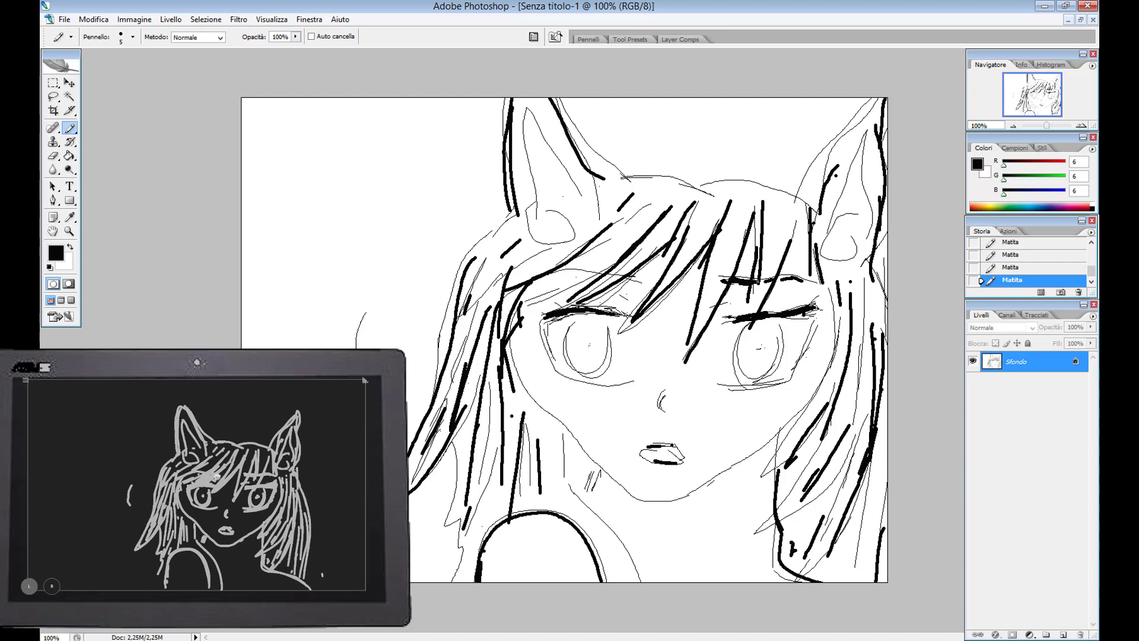
{"action": "mouse_move", "coordinate": [607, 277]}
{"action": "left_mouse_down"}
{"action": "mouse_move", "coordinate": [635, 286]}
{"action": "mouse_move", "coordinate": [555, 275]}
{"action": "left_mouse_up"}
{"action": "left_click_drag", "start_coordinate": [627, 272], "coordinate": [616, 279]}
{"action": "mouse_move", "coordinate": [816, 323]}
{"action": "left_mouse_down"}
{"action": "mouse_move", "coordinate": [791, 373]}
{"action": "mouse_move", "coordinate": [804, 339]}
{"action": "left_mouse_up"}
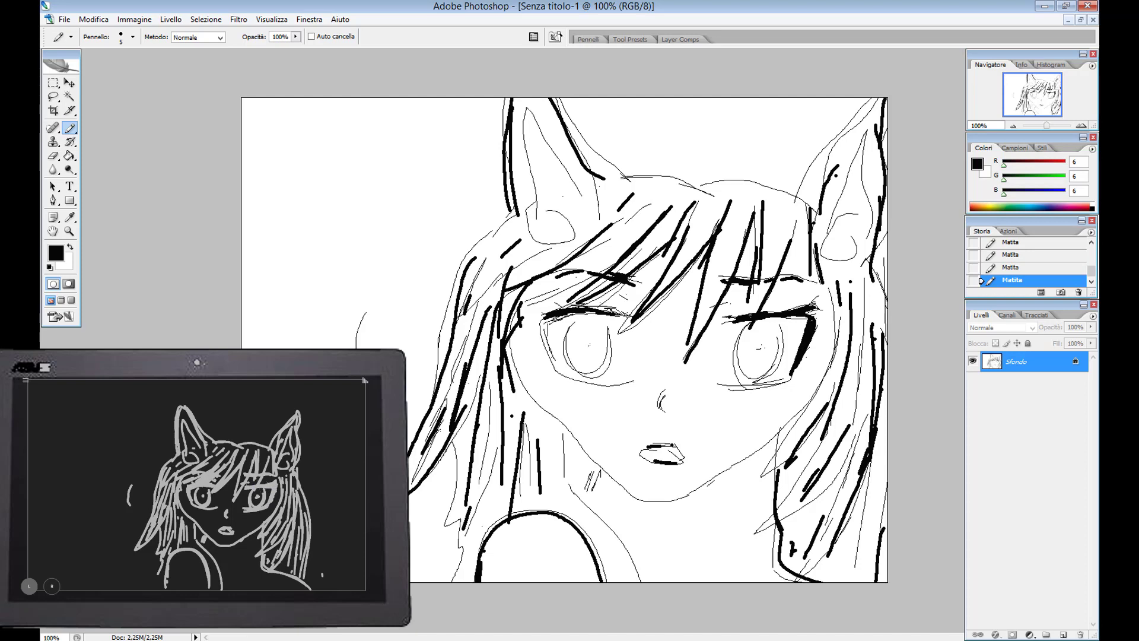
Thicken the outer edge of the left-hand eye and both outer edges of the right-hand ear.
{"action": "mouse_move", "coordinate": [546, 319]}
{"action": "left_mouse_down"}
{"action": "mouse_move", "coordinate": [554, 359]}
{"action": "mouse_move", "coordinate": [543, 365]}
{"action": "mouse_move", "coordinate": [581, 312]}
{"action": "mouse_move", "coordinate": [618, 311]}
{"action": "mouse_move", "coordinate": [550, 336]}
{"action": "left_mouse_up"}
{"action": "left_click_drag", "start_coordinate": [799, 199], "coordinate": [879, 98]}
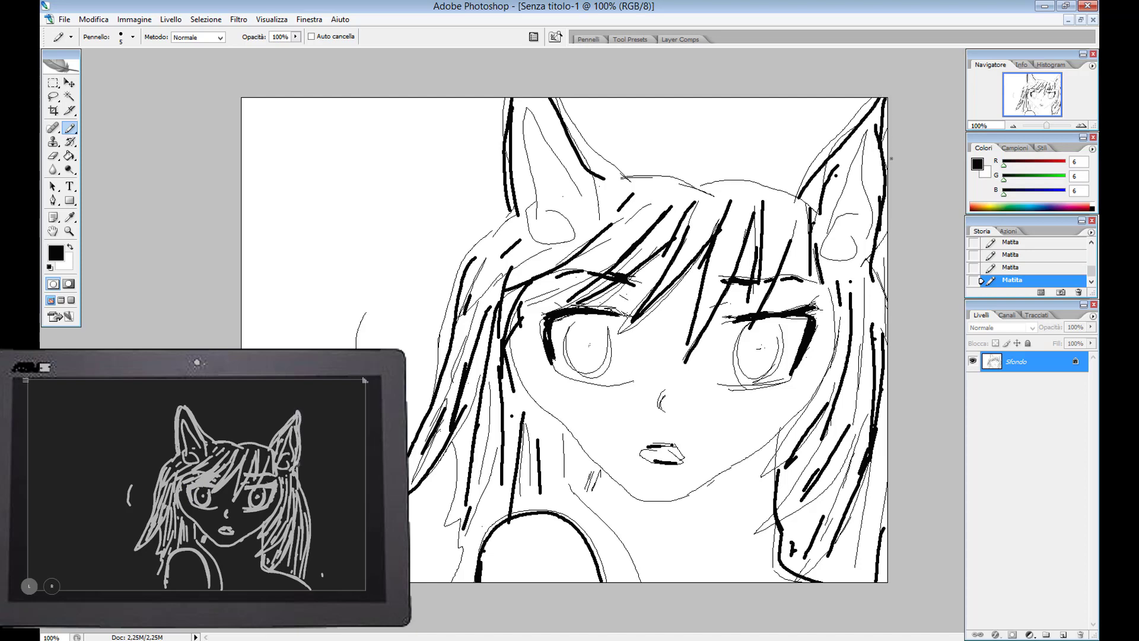
{"action": "left_click_drag", "start_coordinate": [878, 269], "coordinate": [885, 240]}
Thicken the face contour around cheeks and chin with the short neck mark, and the lower lash lines of both eyes.
{"action": "left_click_drag", "start_coordinate": [591, 467], "coordinate": [585, 496]}
{"action": "mouse_move", "coordinate": [513, 316]}
{"action": "left_mouse_down"}
{"action": "mouse_move", "coordinate": [530, 390]}
{"action": "mouse_move", "coordinate": [618, 487]}
{"action": "mouse_move", "coordinate": [661, 497]}
{"action": "mouse_move", "coordinate": [718, 479]}
{"action": "mouse_move", "coordinate": [770, 438]}
{"action": "mouse_move", "coordinate": [819, 378]}
{"action": "mouse_move", "coordinate": [831, 305]}
{"action": "left_mouse_up"}
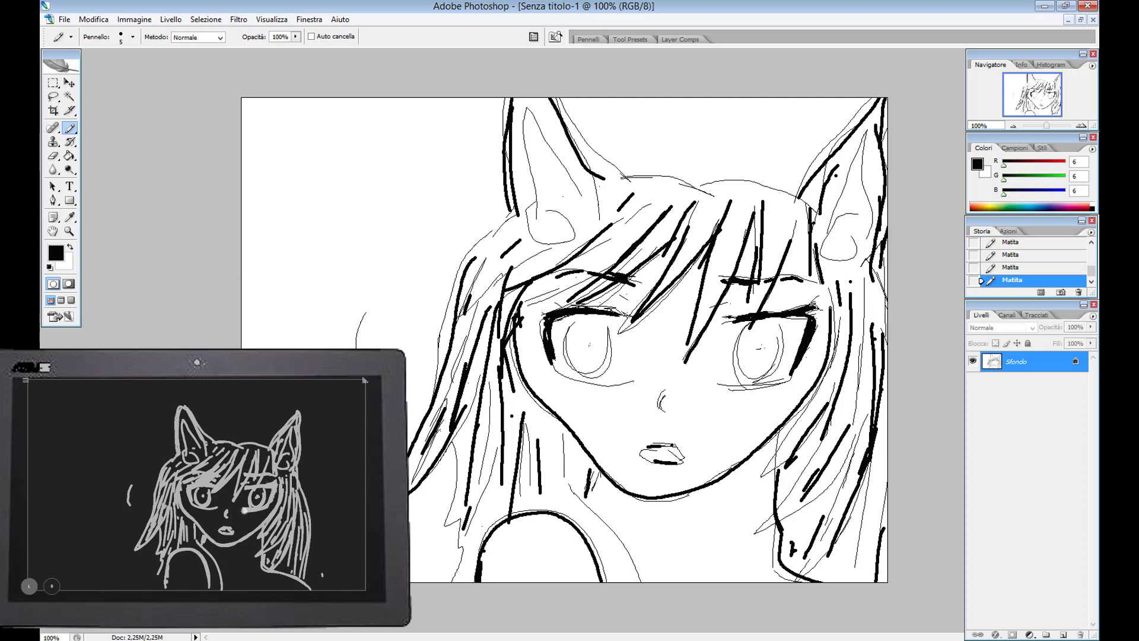
{"action": "left_click_drag", "start_coordinate": [717, 392], "coordinate": [800, 370]}
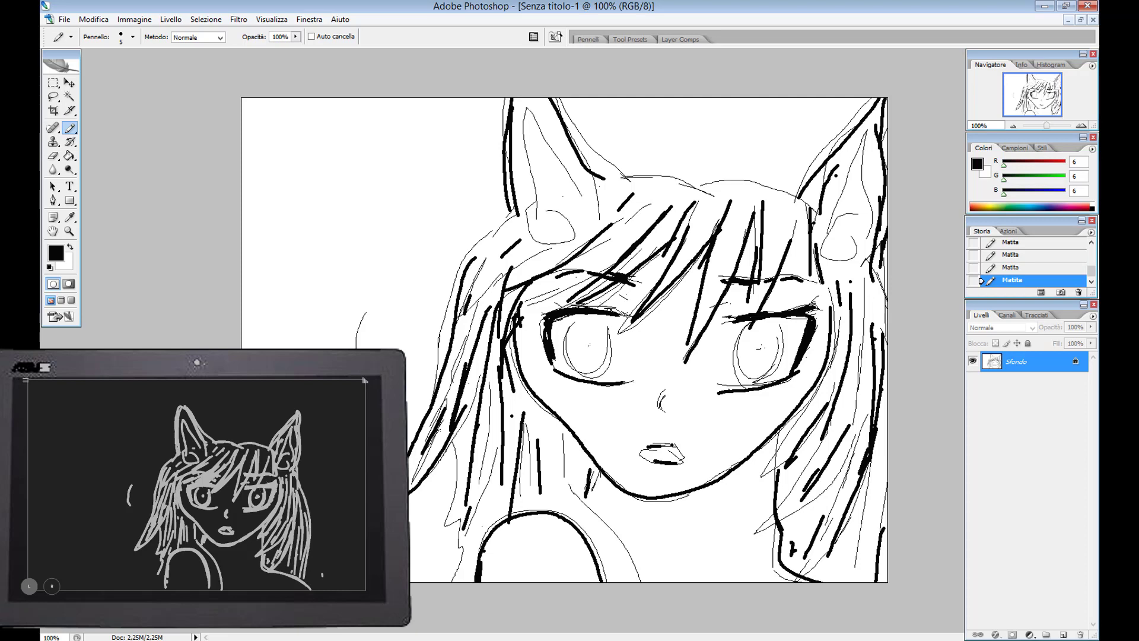
Thicken the nose line and the iris outlines of both eyes.
{"action": "left_click_drag", "start_coordinate": [671, 386], "coordinate": [663, 407]}
{"action": "mouse_move", "coordinate": [571, 317]}
{"action": "left_mouse_down"}
{"action": "mouse_move", "coordinate": [579, 369]}
{"action": "mouse_move", "coordinate": [603, 368]}
{"action": "mouse_move", "coordinate": [612, 328]}
{"action": "left_mouse_up"}
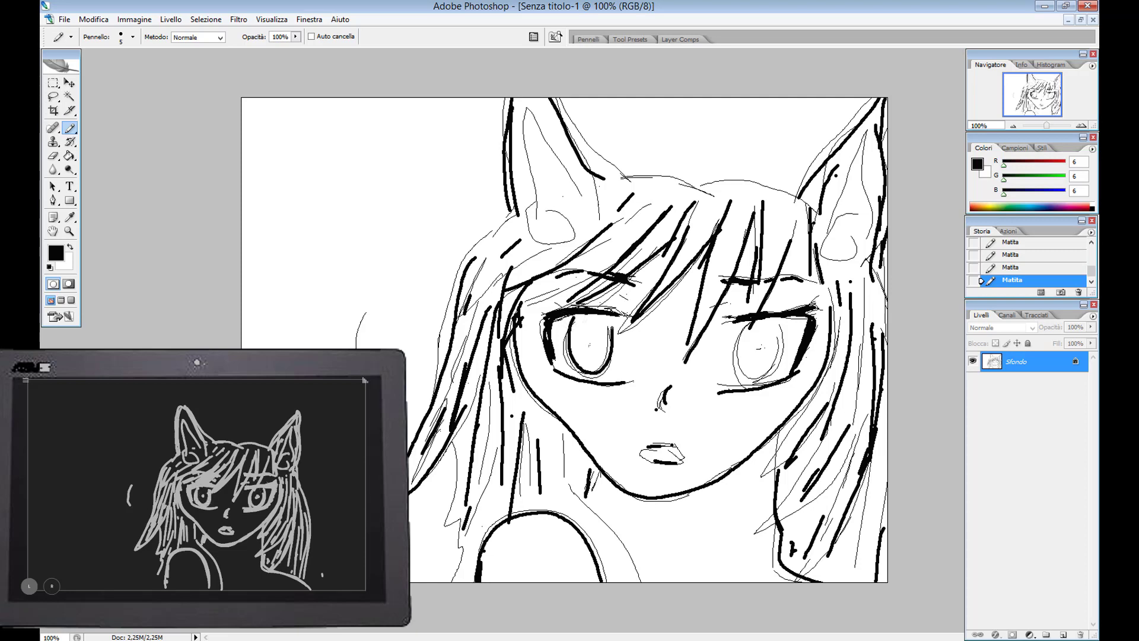
{"action": "mouse_move", "coordinate": [751, 322]}
{"action": "left_mouse_down"}
{"action": "mouse_move", "coordinate": [743, 335]}
{"action": "mouse_move", "coordinate": [759, 377]}
{"action": "mouse_move", "coordinate": [783, 323]}
{"action": "left_mouse_up"}
Thicken the outer contour of the left-hand hair and the top of the head between the ears.
{"action": "mouse_move", "coordinate": [502, 224]}
{"action": "left_mouse_down"}
{"action": "mouse_move", "coordinate": [460, 274]}
{"action": "mouse_move", "coordinate": [409, 467]}
{"action": "left_mouse_up"}
{"action": "left_click_drag", "start_coordinate": [607, 178], "coordinate": [784, 192]}
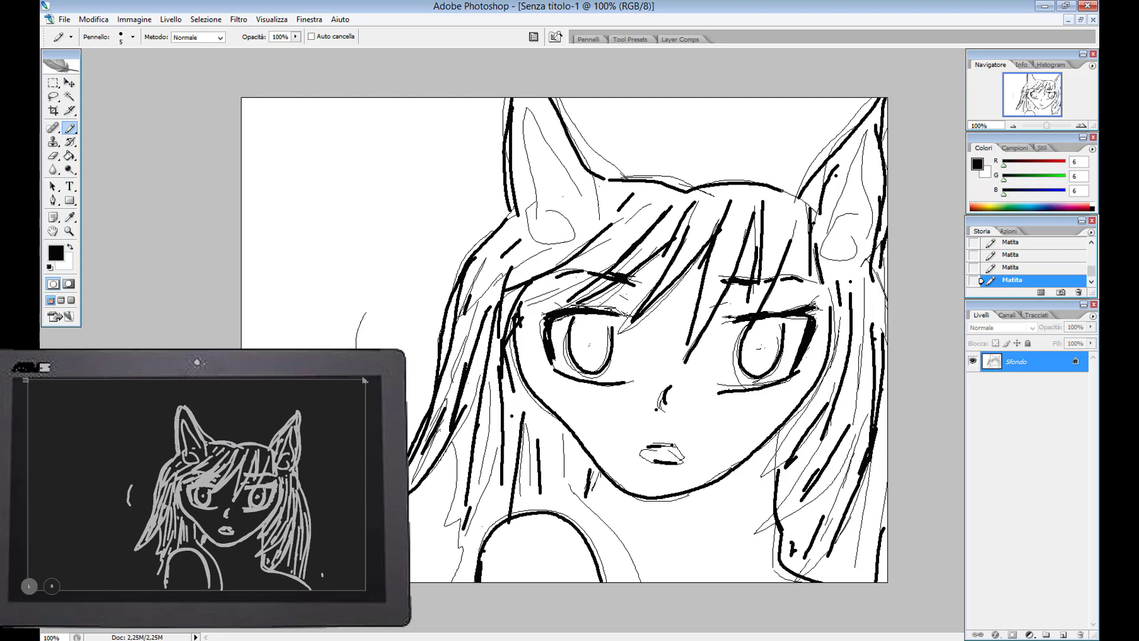
Thicken the second edge line of the left-hand ear and the inner outlines of both ears.
{"action": "left_click_drag", "start_coordinate": [566, 112], "coordinate": [620, 175]}
{"action": "mouse_move", "coordinate": [812, 228]}
{"action": "left_mouse_down"}
{"action": "mouse_move", "coordinate": [848, 172]}
{"action": "mouse_move", "coordinate": [867, 185]}
{"action": "mouse_move", "coordinate": [871, 264]}
{"action": "left_mouse_up"}
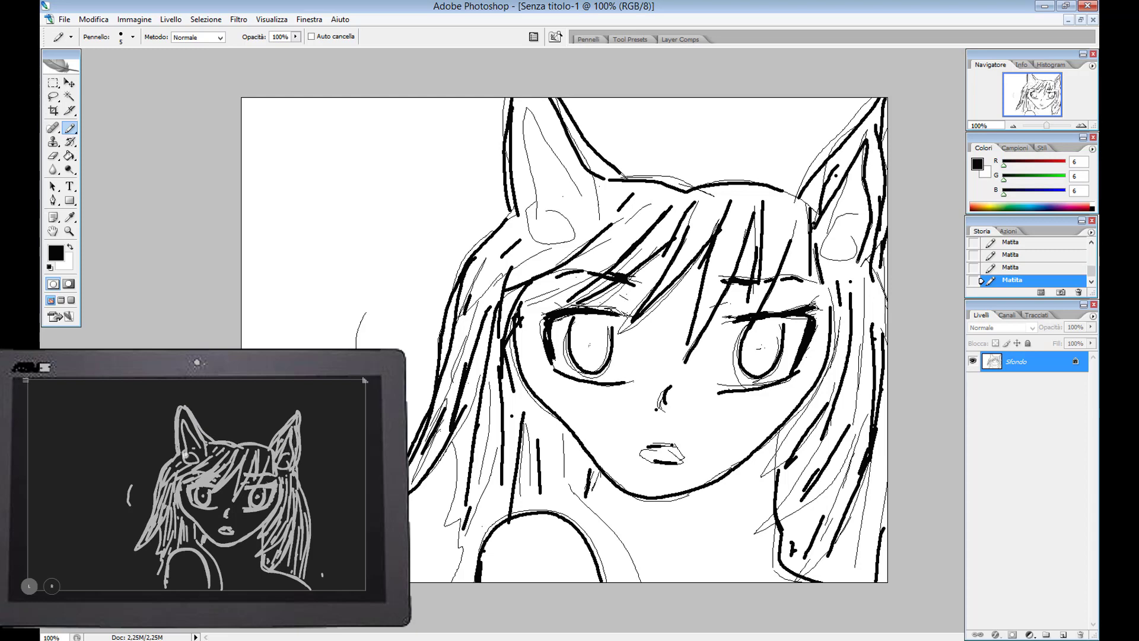
{"action": "mouse_move", "coordinate": [535, 221]}
{"action": "left_mouse_down"}
{"action": "mouse_move", "coordinate": [529, 110]}
{"action": "mouse_move", "coordinate": [586, 204]}
{"action": "left_mouse_up"}
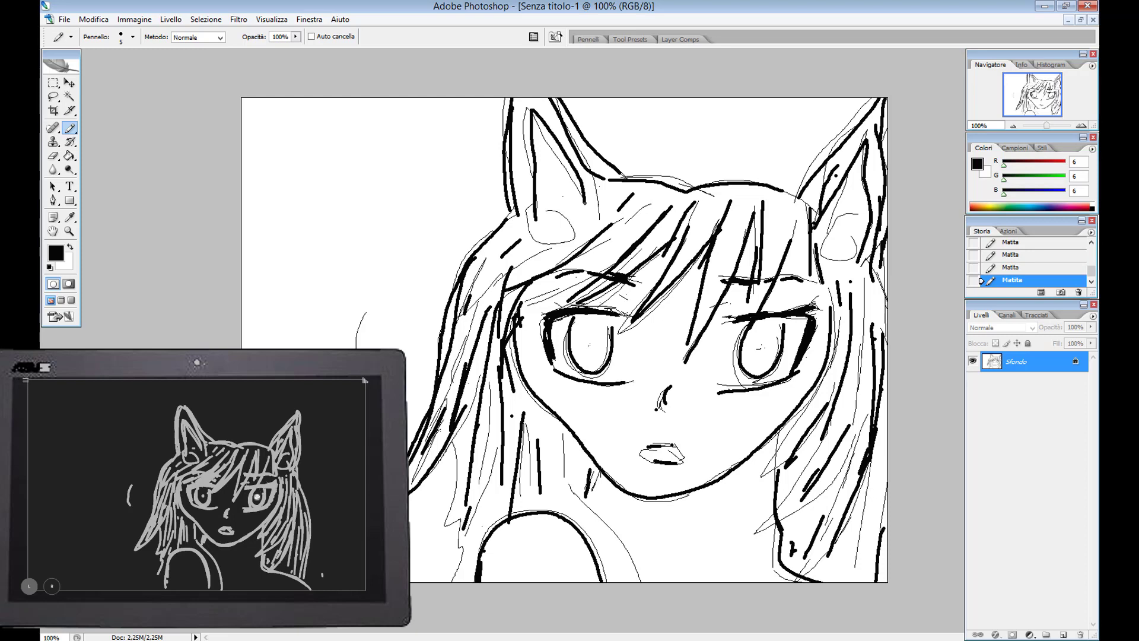
Mark the pupils of both eyes with thick dots.
{"action": "right_click", "coordinate": [758, 349]}
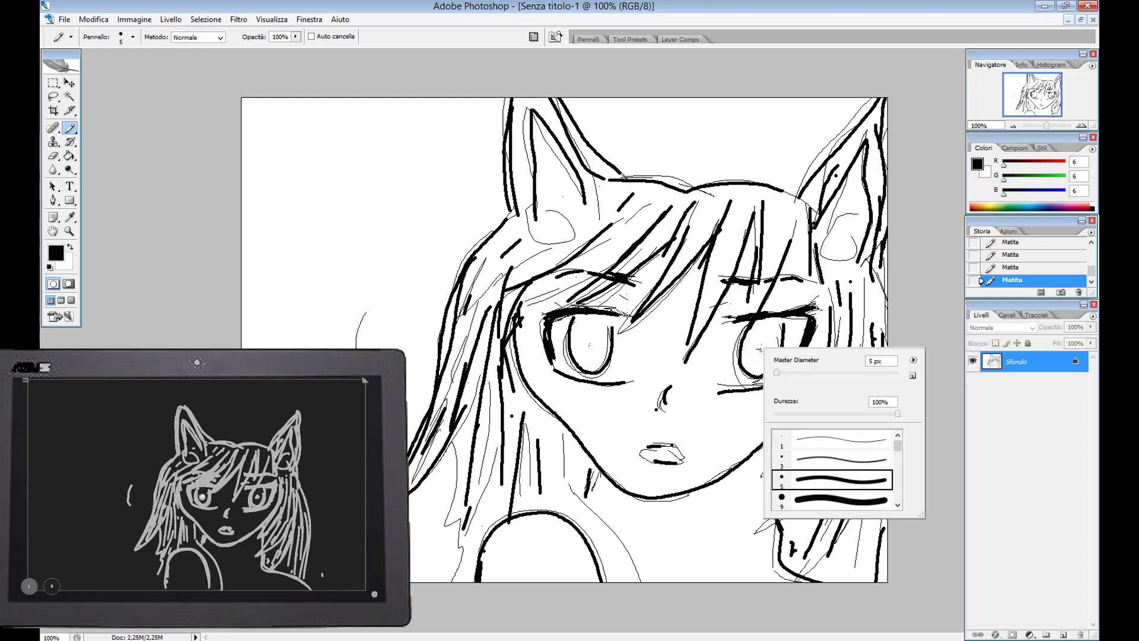
{"action": "left_click", "coordinate": [586, 345]}
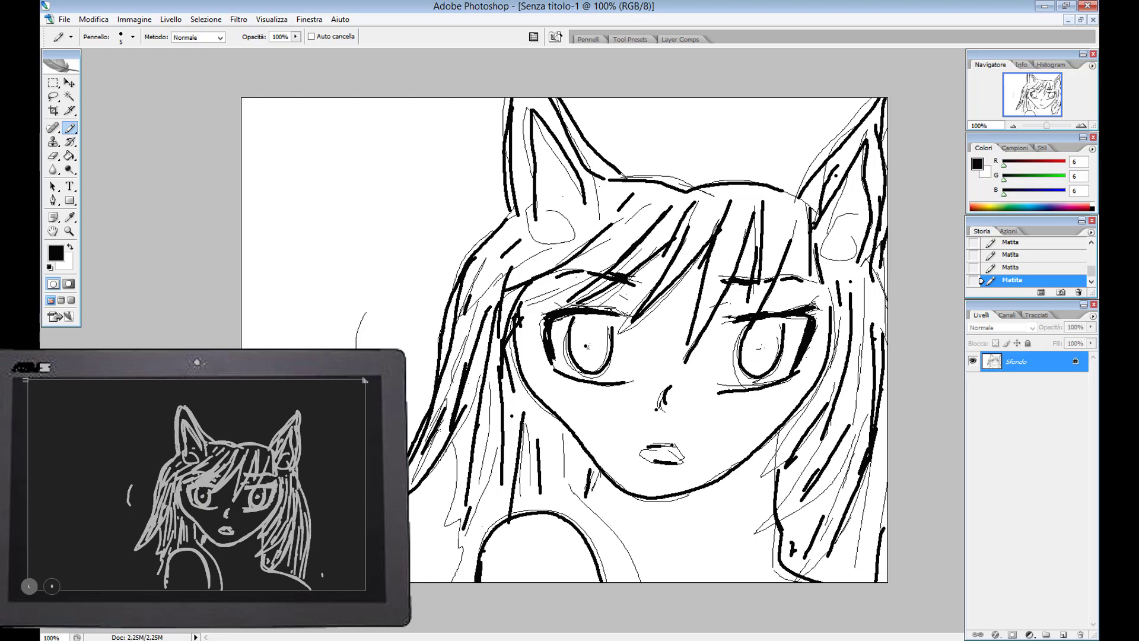
{"action": "left_click", "coordinate": [762, 348]}
{"action": "right_click", "coordinate": [591, 344]}
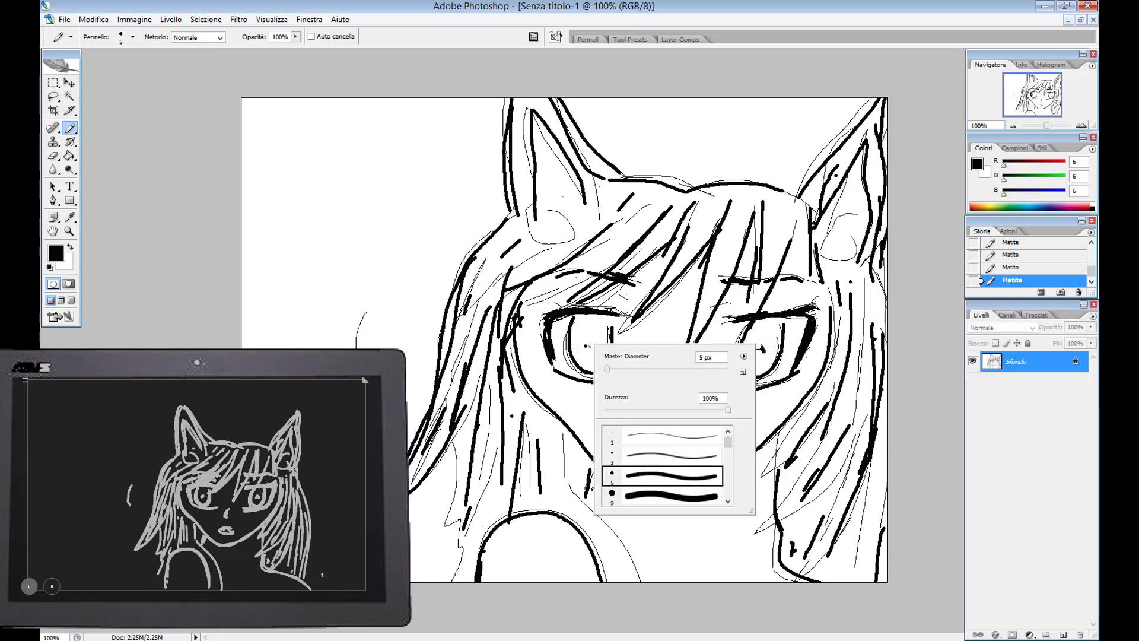
{"action": "left_click", "coordinate": [374, 321]}
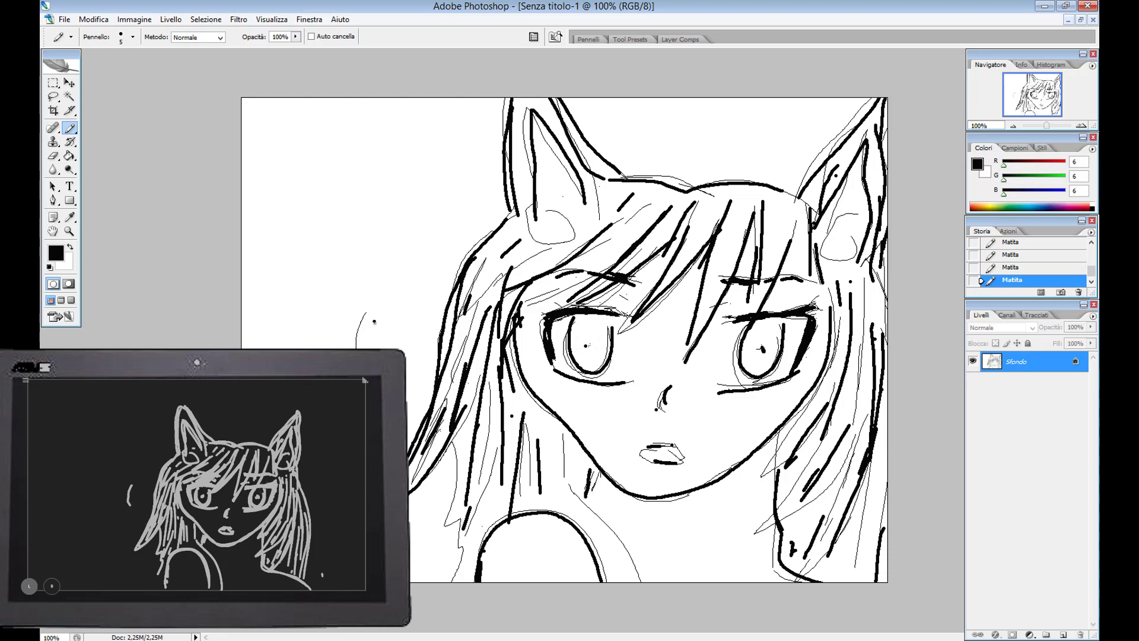
Thicken the lower left-hand hair strand and the line running from the neck down the chest.
{"action": "left_click_drag", "start_coordinate": [461, 466], "coordinate": [442, 624]}
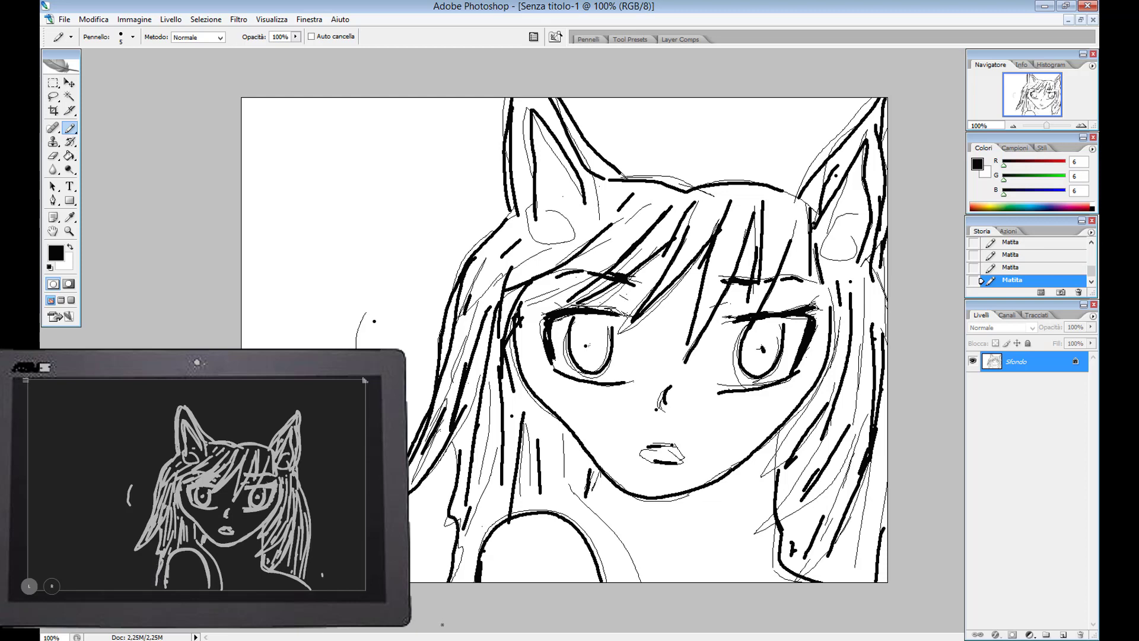
{"action": "mouse_move", "coordinate": [568, 425]}
{"action": "left_mouse_down"}
{"action": "mouse_move", "coordinate": [587, 499]}
{"action": "mouse_move", "coordinate": [633, 574]}
{"action": "left_mouse_up"}
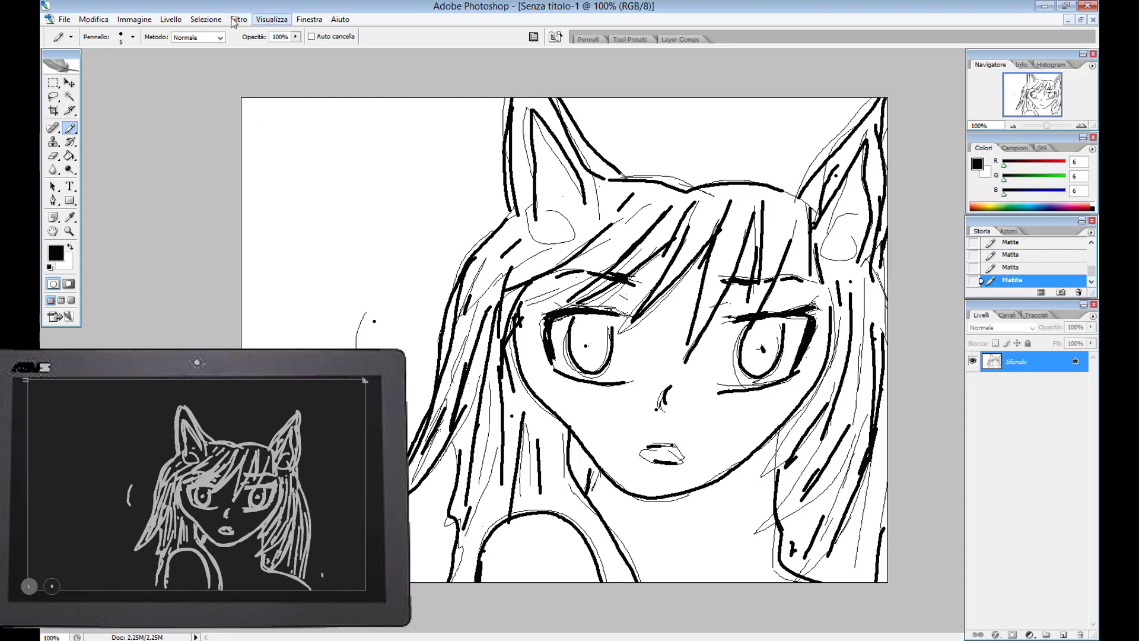
Open the Artistic filter Matita colorata for the drawing.
{"action": "left_click", "coordinate": [249, 21]}
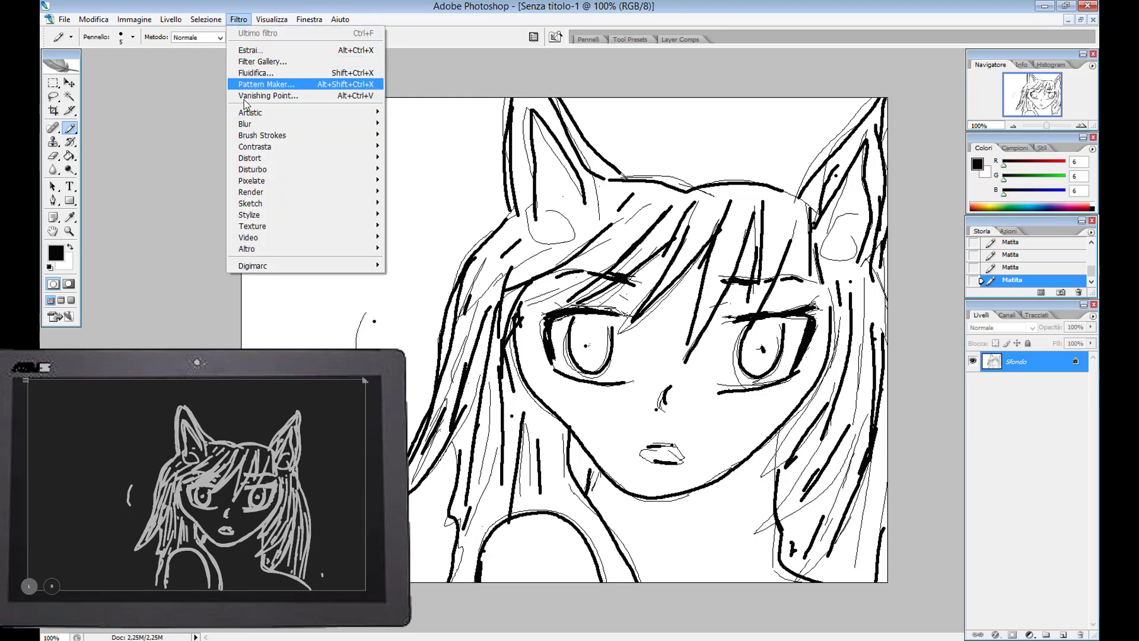
{"action": "mouse_move", "coordinate": [244, 114]}
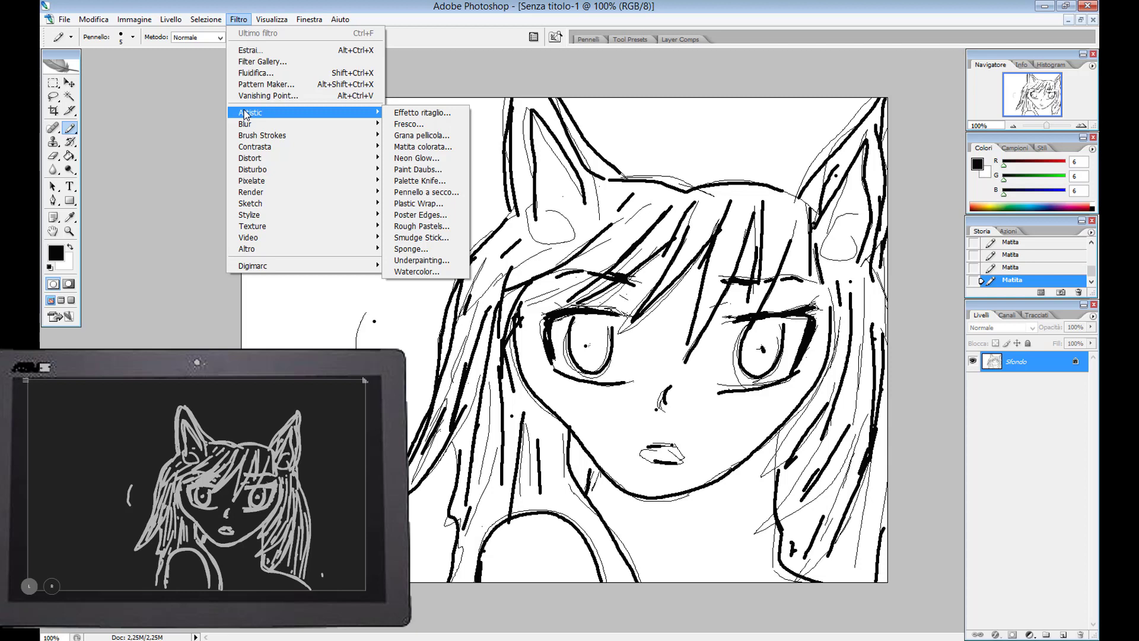
{"action": "mouse_move", "coordinate": [265, 187]}
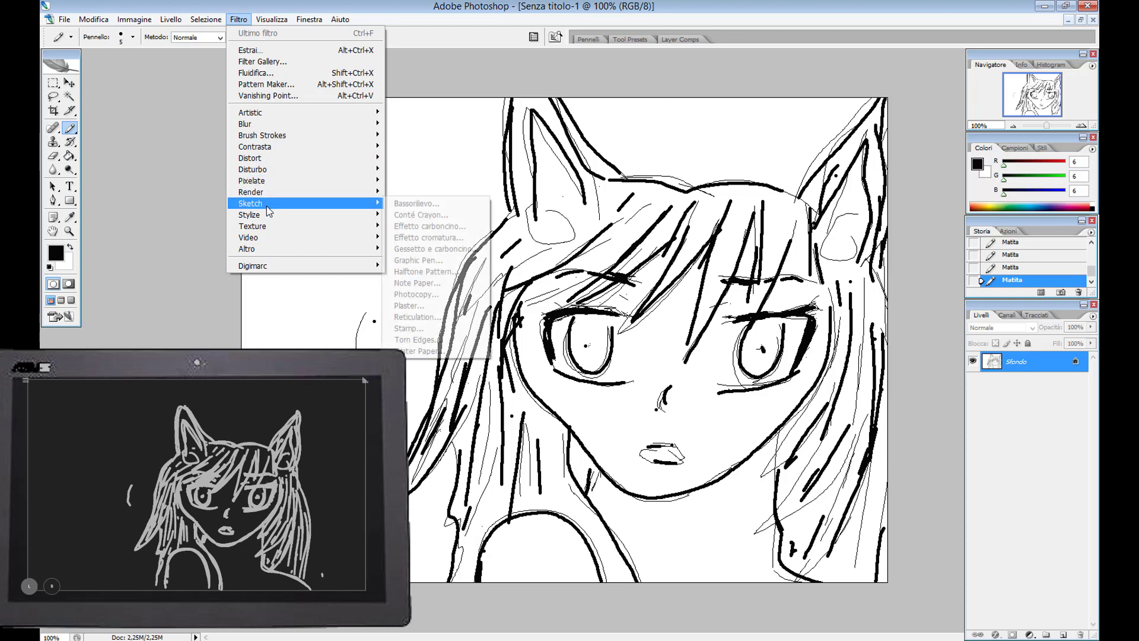
{"action": "mouse_move", "coordinate": [267, 228]}
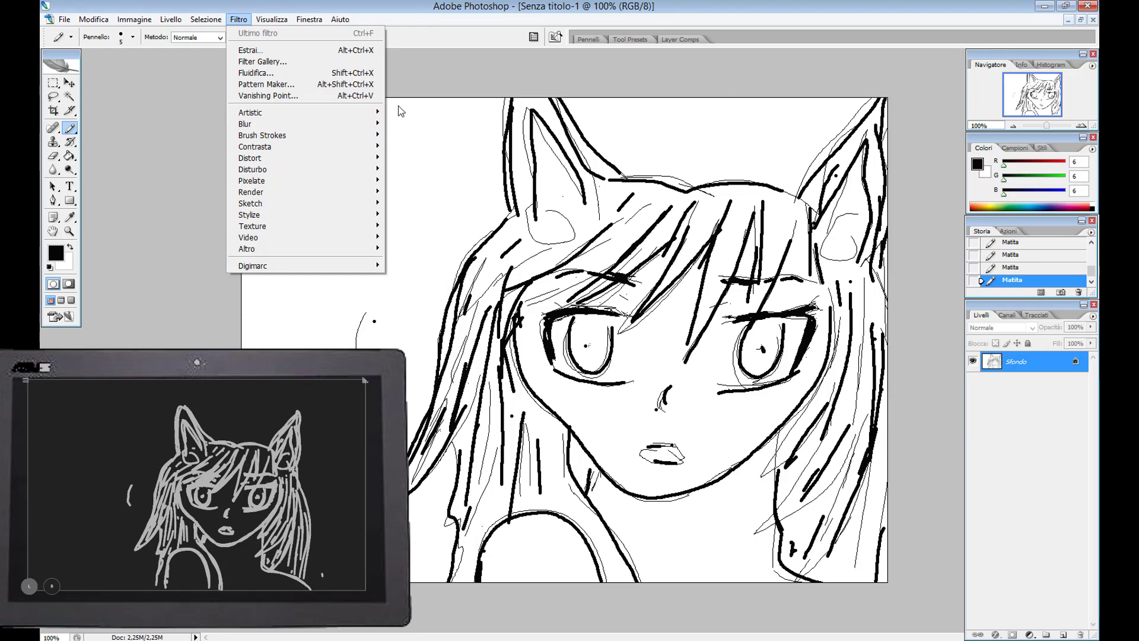
{"action": "left_click", "coordinate": [426, 147]}
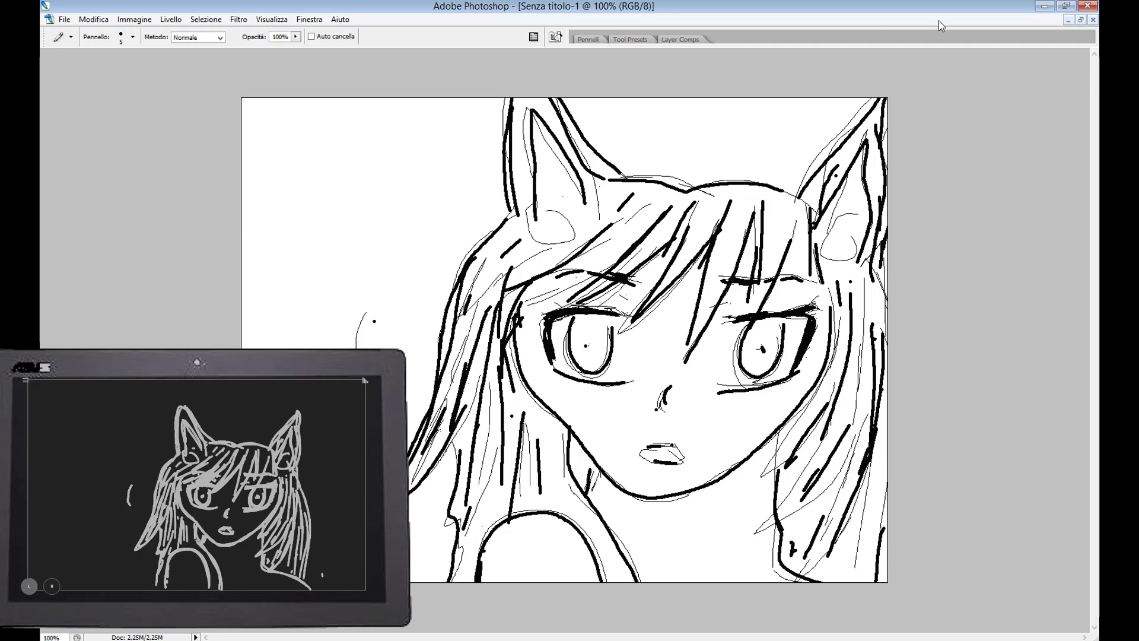
{"action": "key", "text": "ctrl+alt+f"}
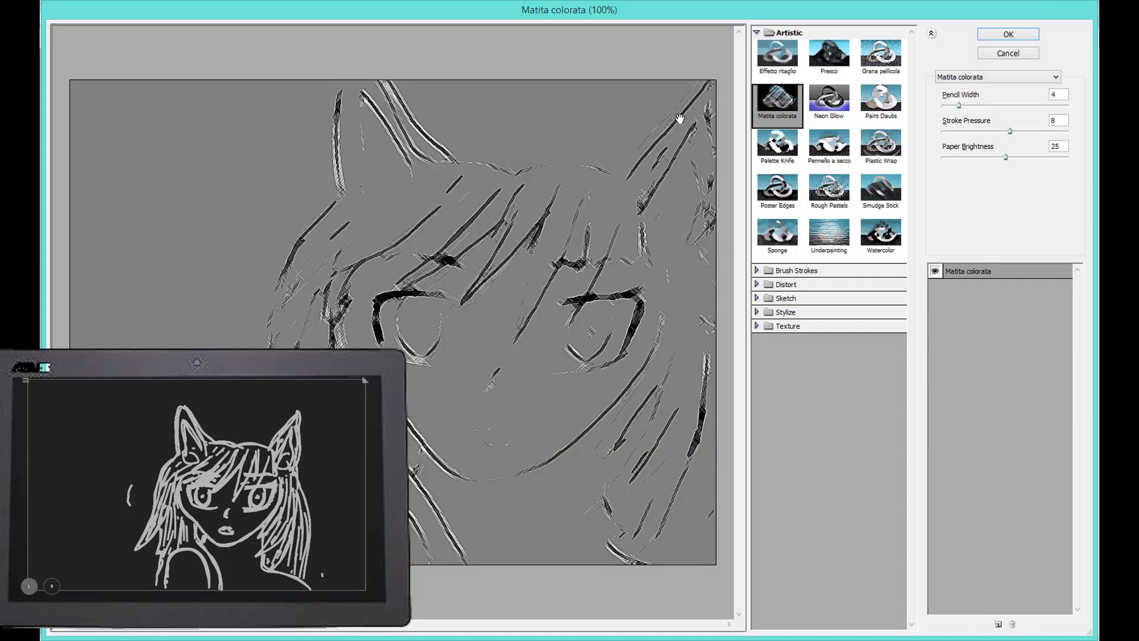
Preview the Artistic filters from Effetto ritaglio through Palette Knife on the drawing, including Fresco, Matita colorata and Neon Glow.
{"action": "left_click", "coordinate": [786, 59]}
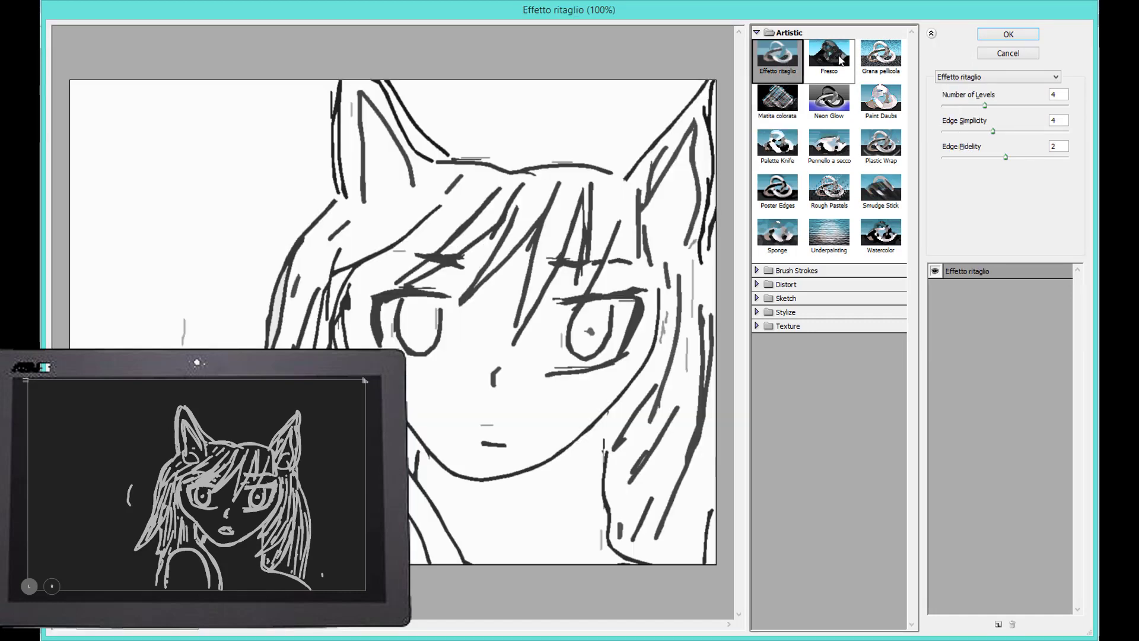
{"action": "left_click", "coordinate": [840, 59]}
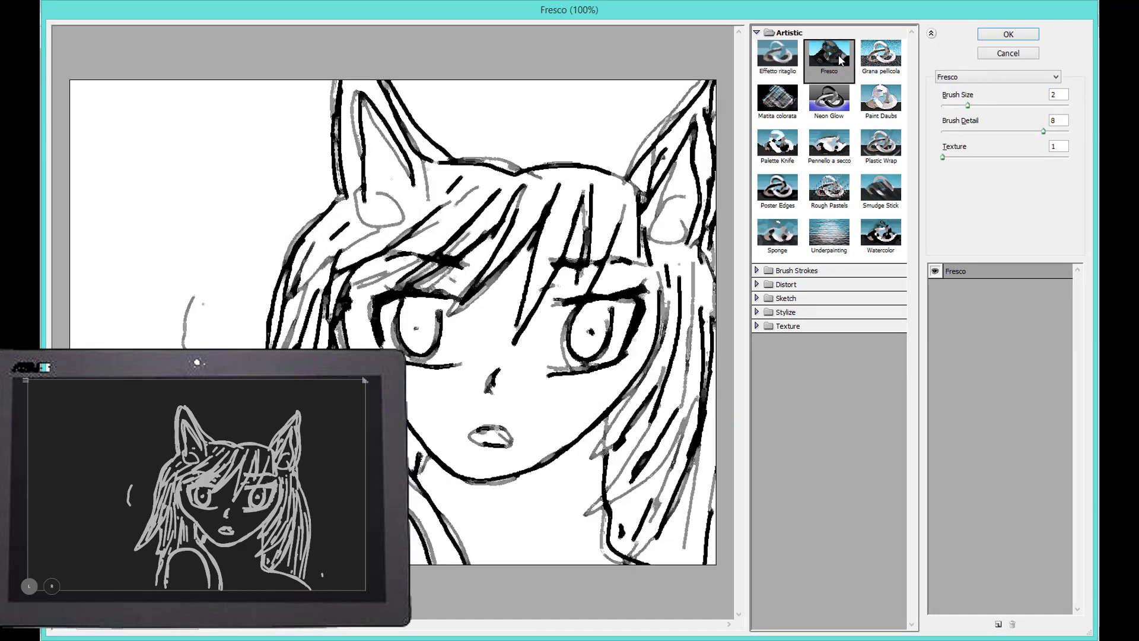
{"action": "left_click", "coordinate": [828, 110]}
{"action": "left_click", "coordinate": [880, 54]}
{"action": "left_click", "coordinate": [777, 104]}
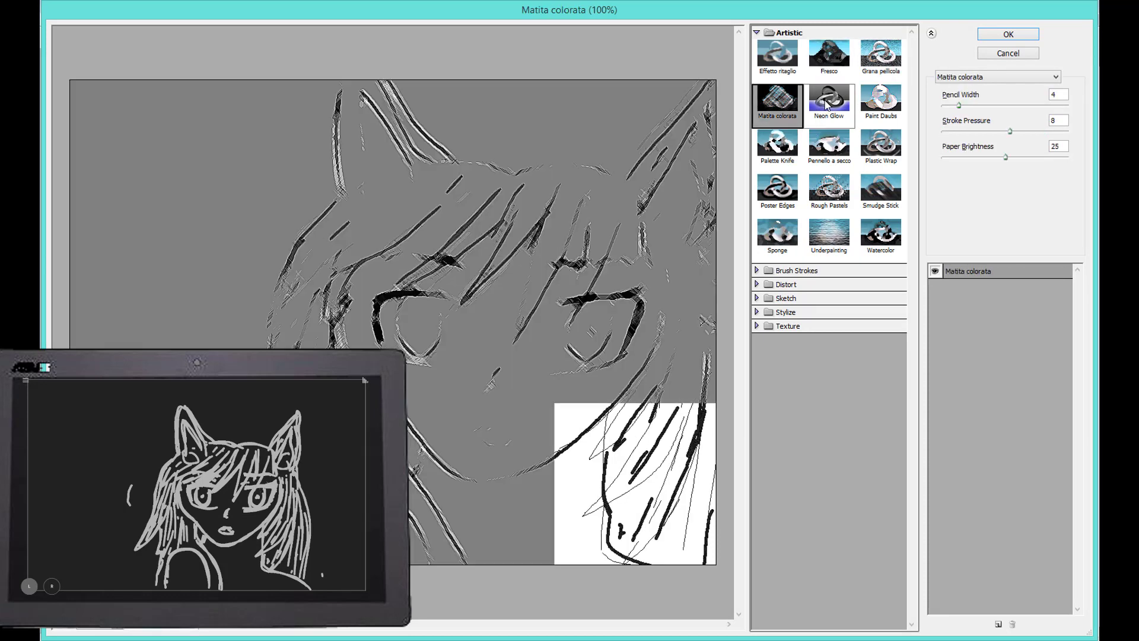
{"action": "left_click", "coordinate": [829, 100]}
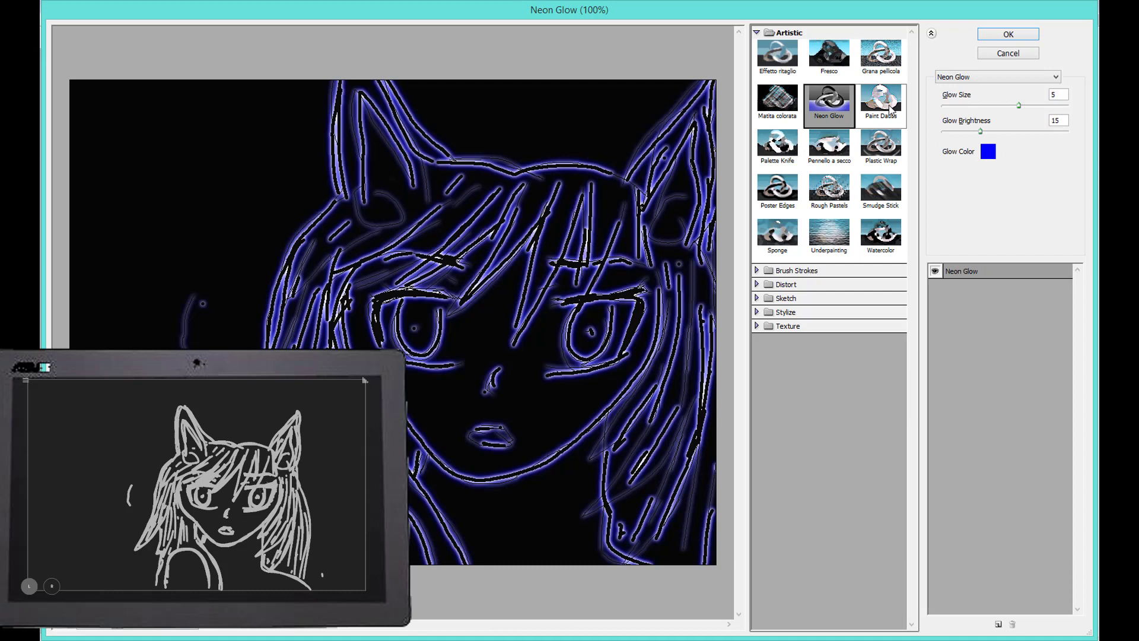
{"action": "left_click", "coordinate": [890, 105]}
{"action": "left_click", "coordinate": [777, 142]}
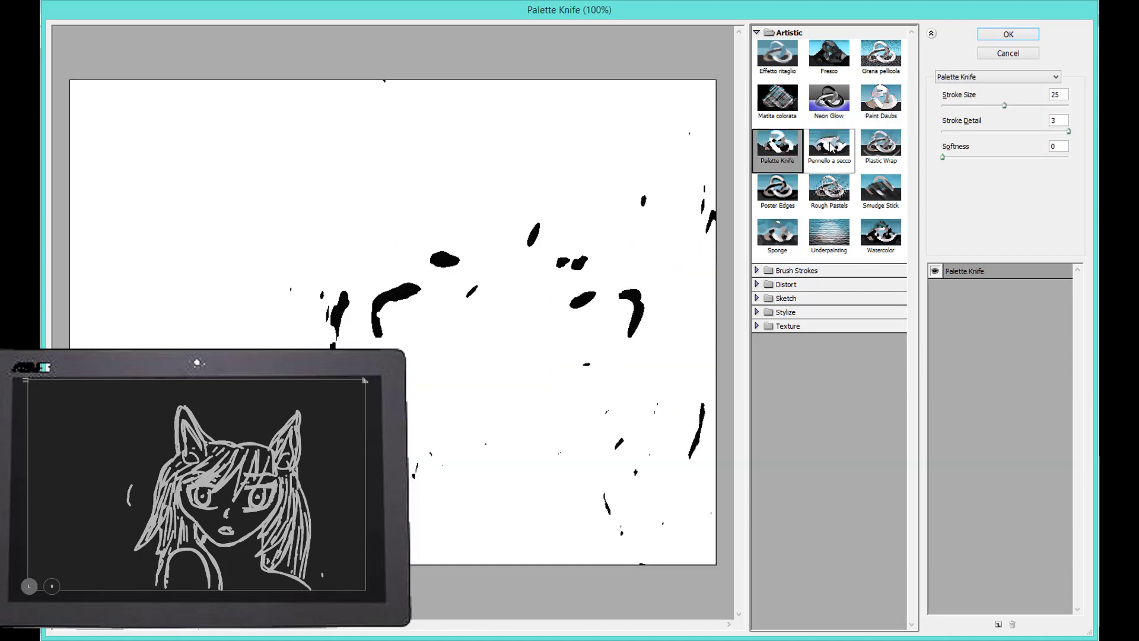
Preview the remaining Artistic filters from Pennello a secco through Watercolor, including Plastic Wrap, Poster Edges, Smudge Stick and Sponge.
{"action": "left_click", "coordinate": [829, 146]}
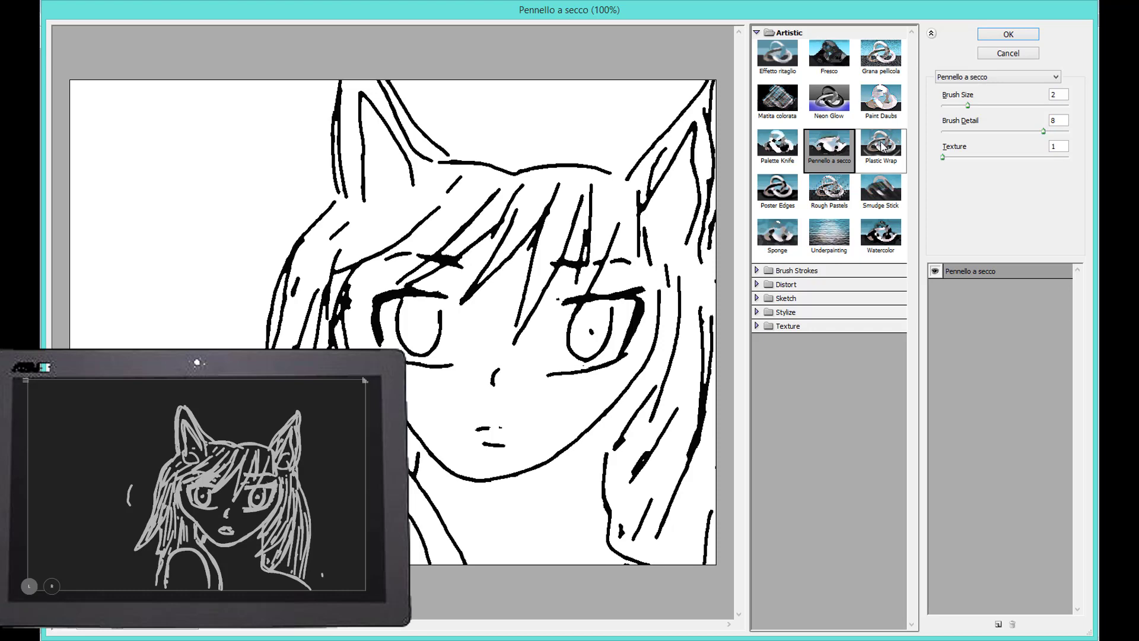
{"action": "left_click", "coordinate": [882, 147]}
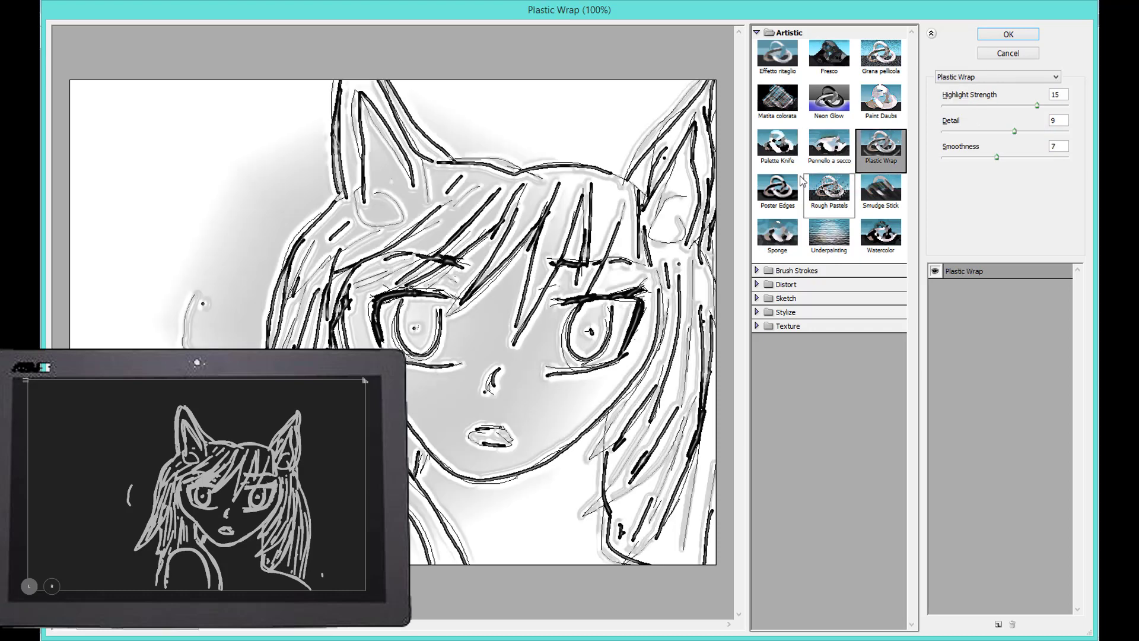
{"action": "left_click", "coordinate": [777, 189]}
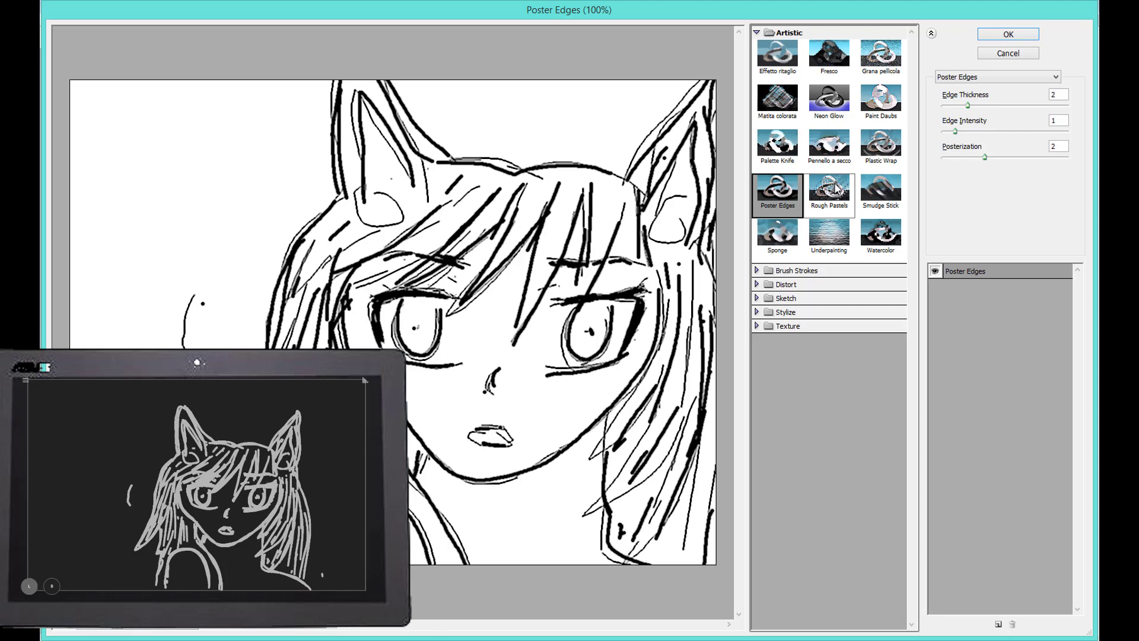
{"action": "left_click", "coordinate": [836, 189]}
{"action": "left_click", "coordinate": [880, 189]}
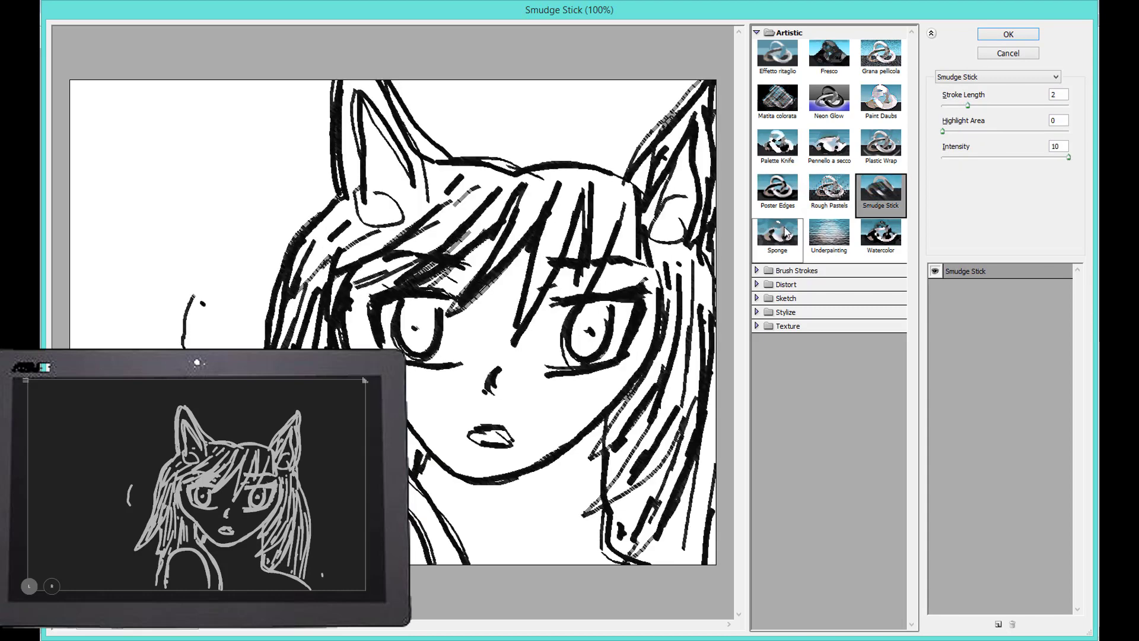
{"action": "left_click", "coordinate": [781, 236]}
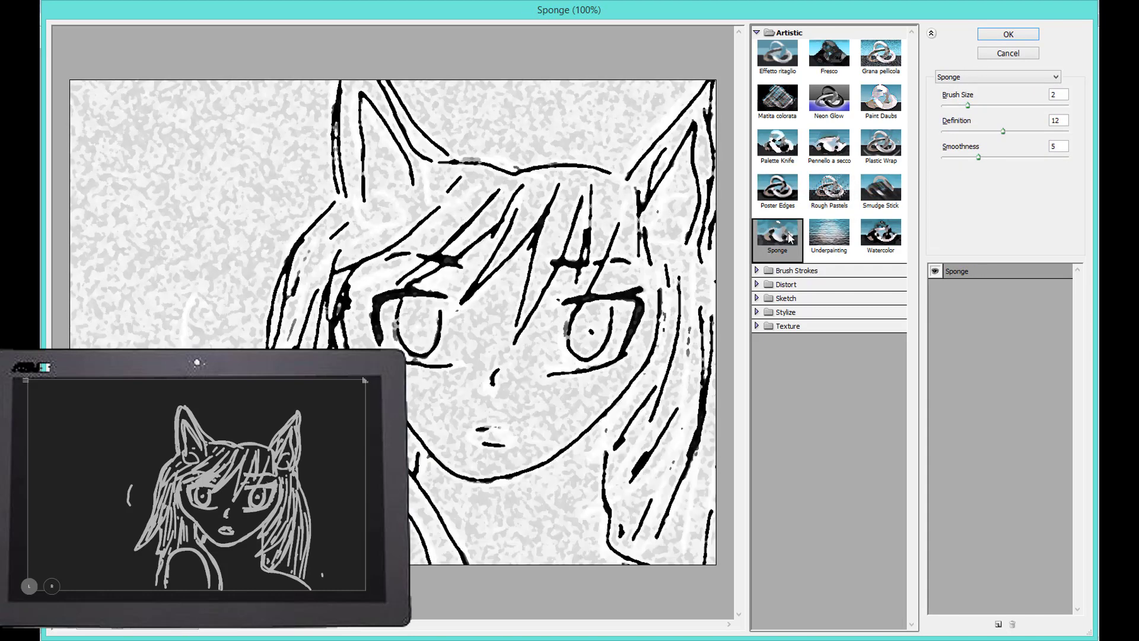
{"action": "left_click", "coordinate": [828, 234]}
{"action": "left_click", "coordinate": [878, 237]}
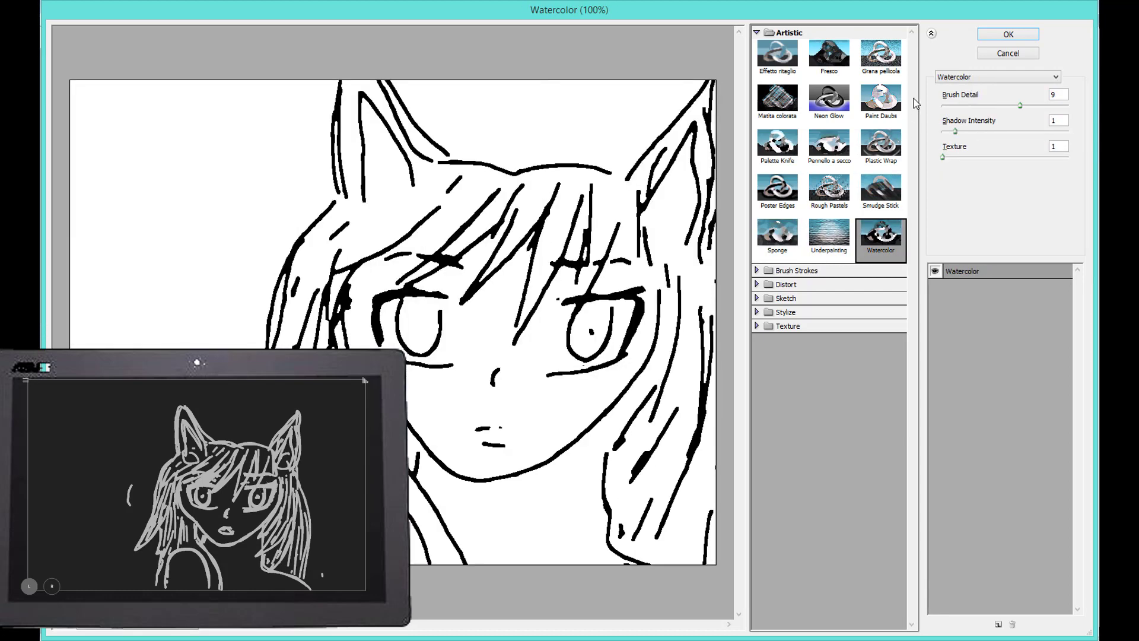
Compare the Grana pellicola, Paint Daubs, Neon Glow and Fresco effects on the drawing again.
{"action": "left_click", "coordinate": [880, 54]}
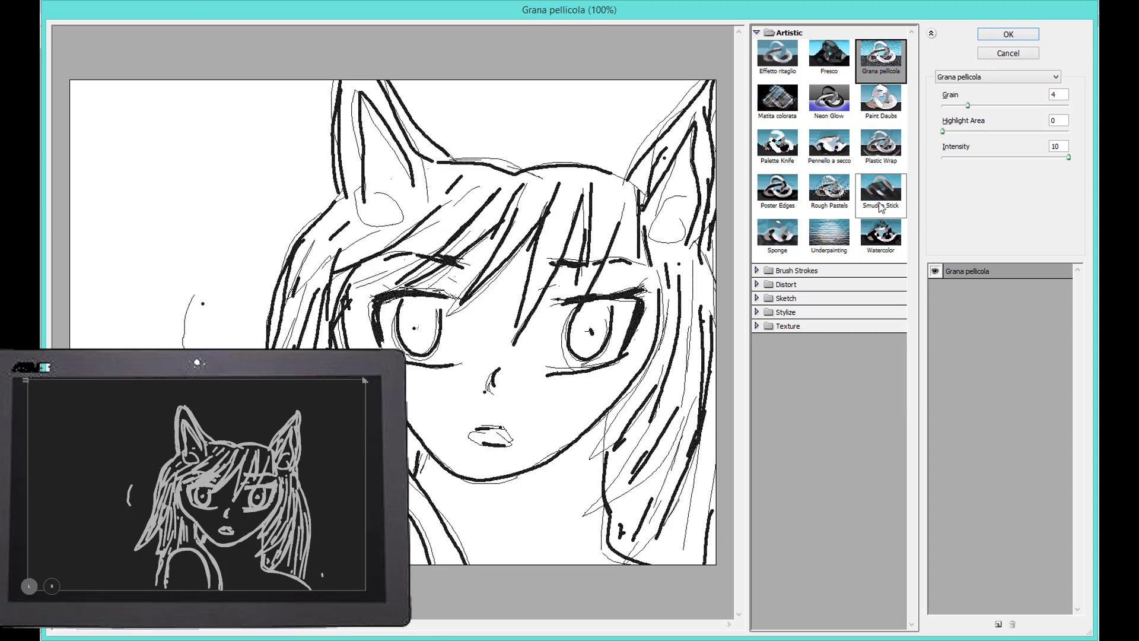
{"action": "left_click", "coordinate": [878, 99]}
{"action": "left_click", "coordinate": [832, 92]}
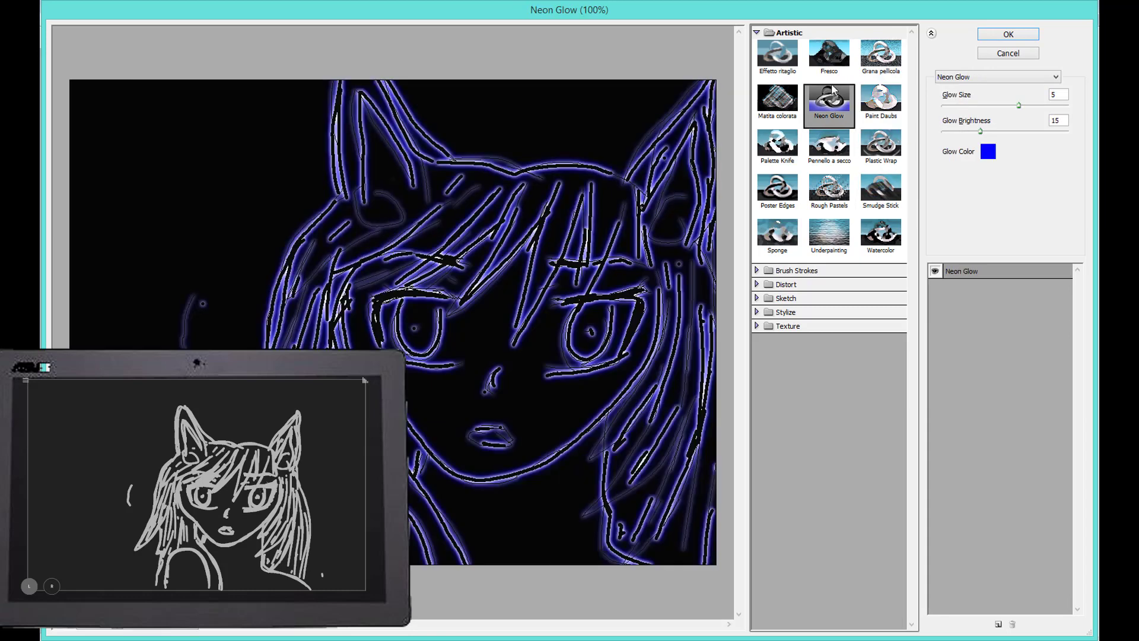
{"action": "left_click", "coordinate": [838, 64]}
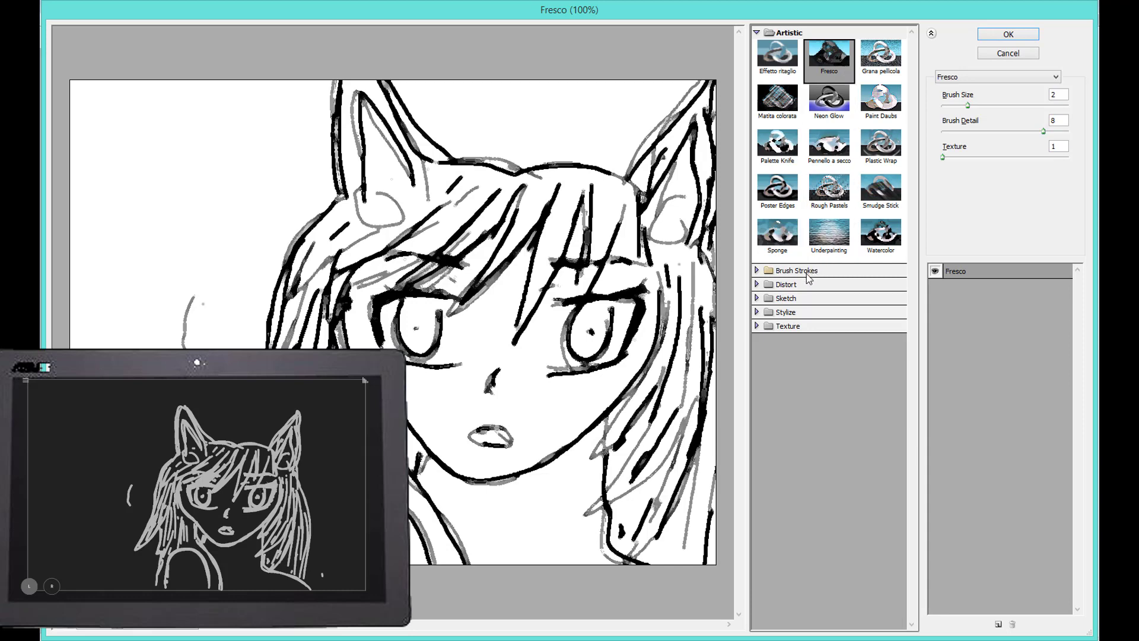
Preview the Effetto incrinatura filter from the Texture category on the drawing.
{"action": "left_click", "coordinate": [802, 317]}
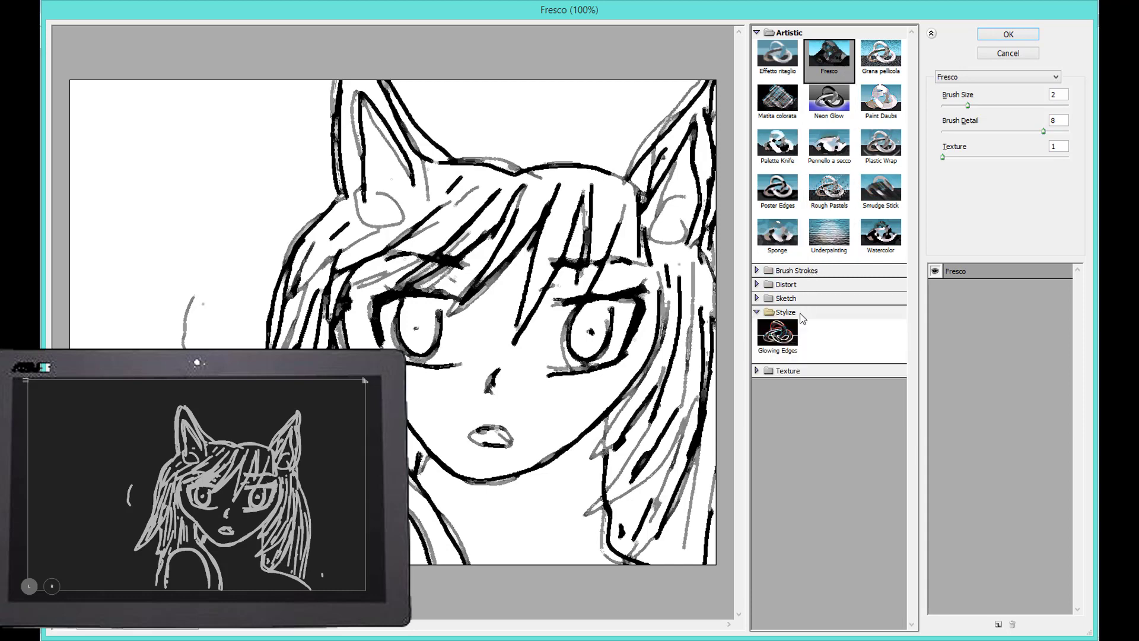
{"action": "left_click", "coordinate": [800, 314]}
{"action": "left_click", "coordinate": [782, 326]}
{"action": "left_click", "coordinate": [777, 347]}
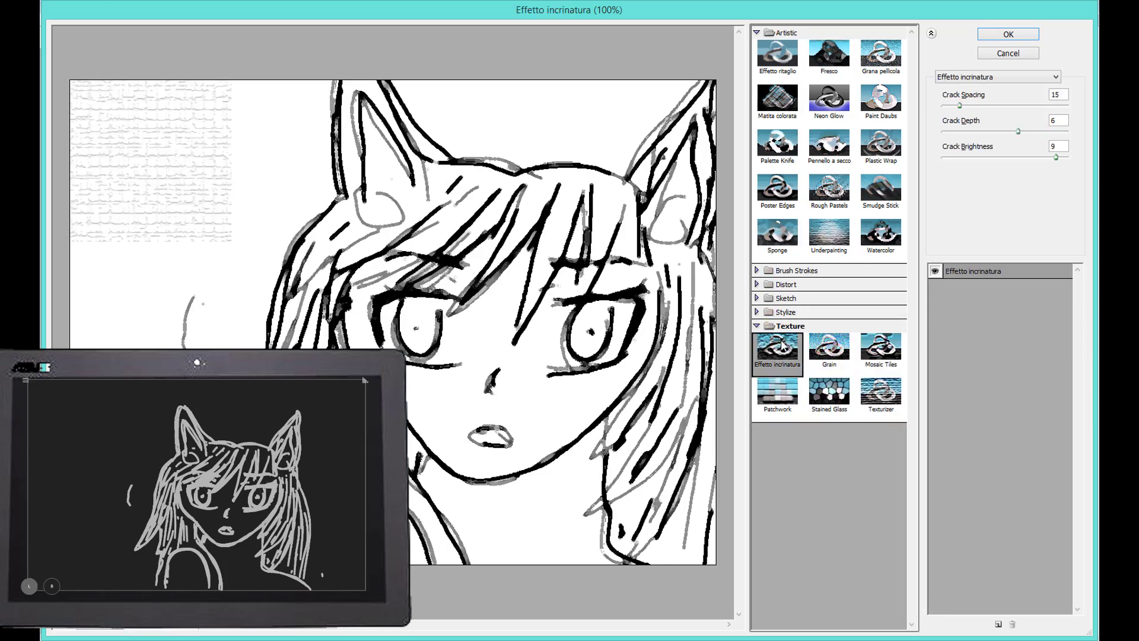
Preview the remaining Texture filters on the drawing: Grain, Mosaic Tiles, Texturizer, Stained Glass and Patchwork.
{"action": "left_click", "coordinate": [829, 347]}
{"action": "left_click", "coordinate": [872, 347]}
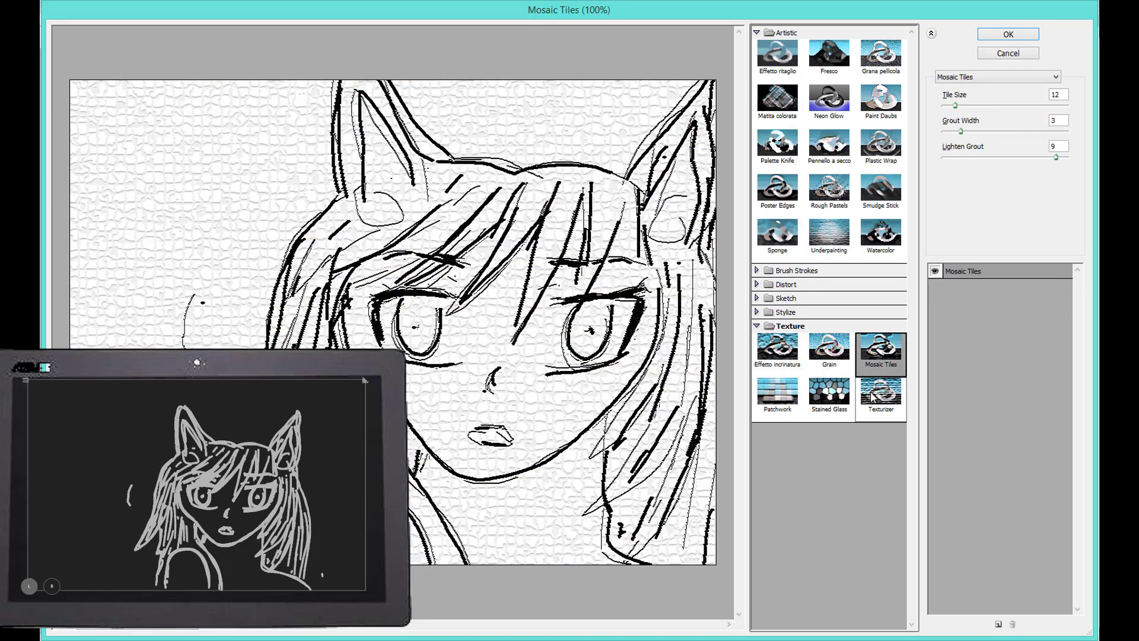
{"action": "left_click", "coordinate": [881, 393]}
{"action": "left_click", "coordinate": [829, 392]}
{"action": "left_click", "coordinate": [785, 400]}
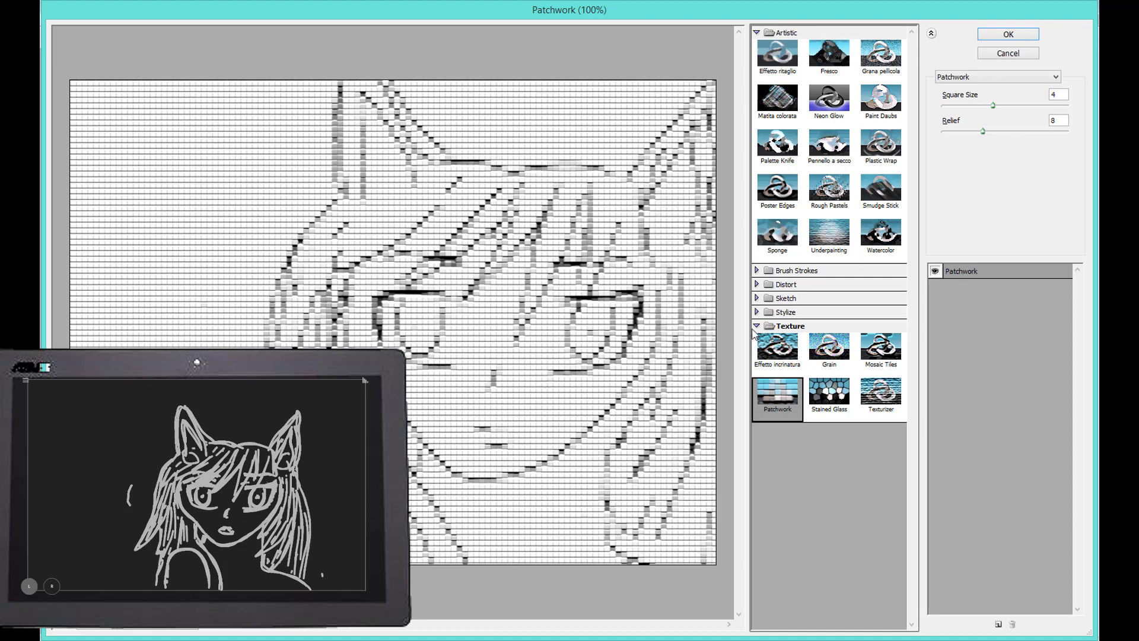
Preview the Brush Strokes filters on the drawing, including Contorni accentuati, Ink Outlines, Ombra tratteggiata, Sumi-e, Sprayed Strokes, Spatter and Tratti scuri.
{"action": "left_click", "coordinate": [757, 326]}
{"action": "left_click", "coordinate": [767, 272]}
{"action": "left_click", "coordinate": [766, 286]}
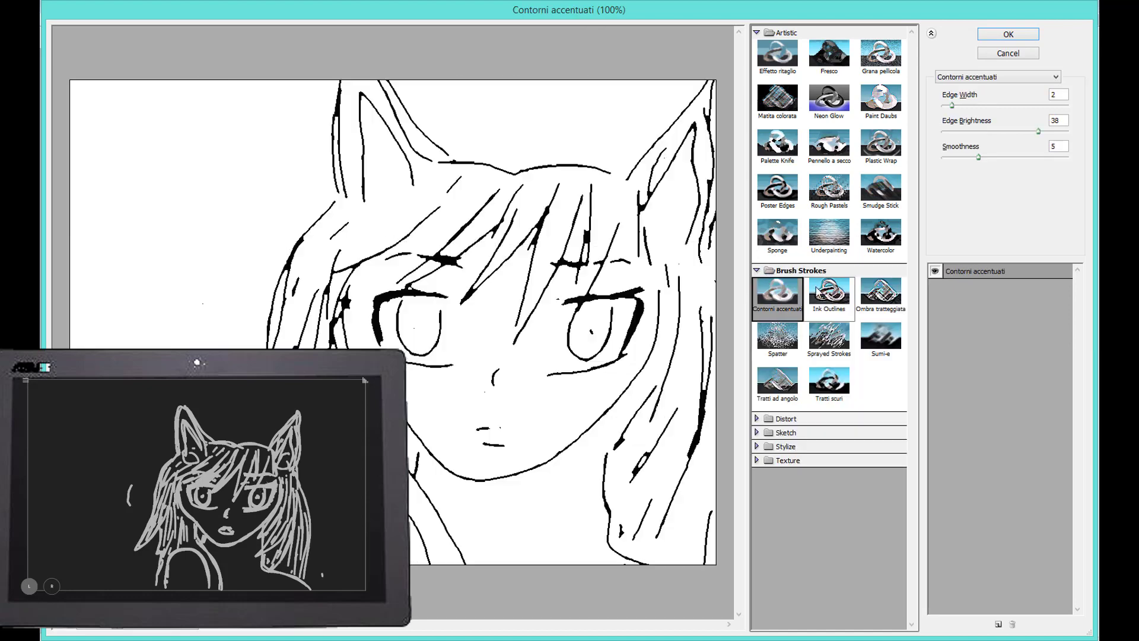
{"action": "left_click", "coordinate": [819, 292]}
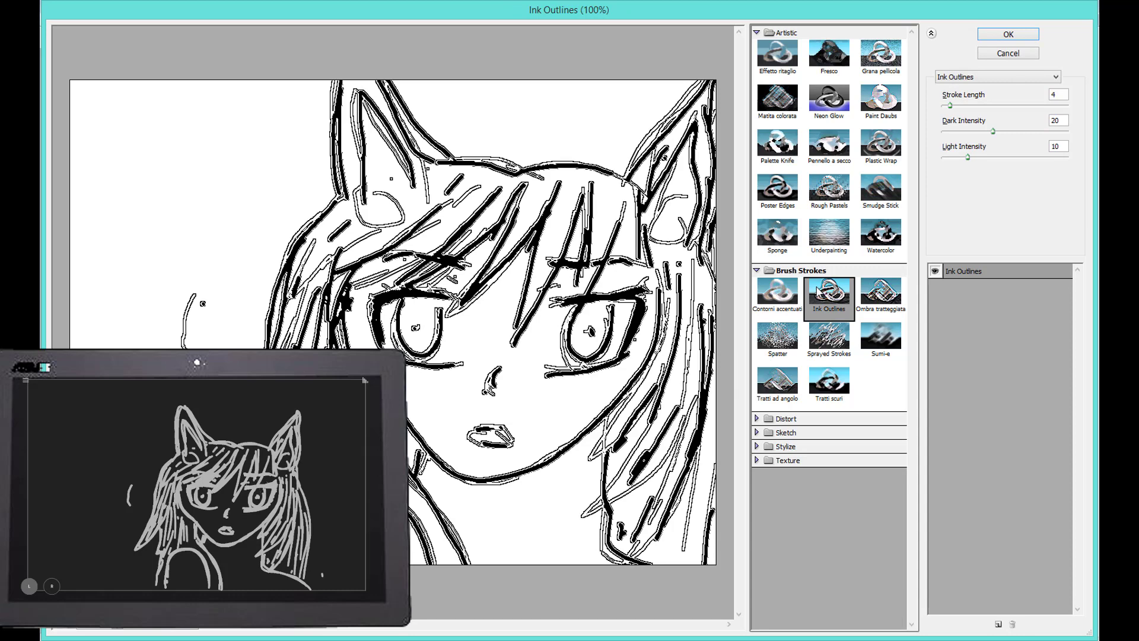
{"action": "left_click", "coordinate": [863, 291]}
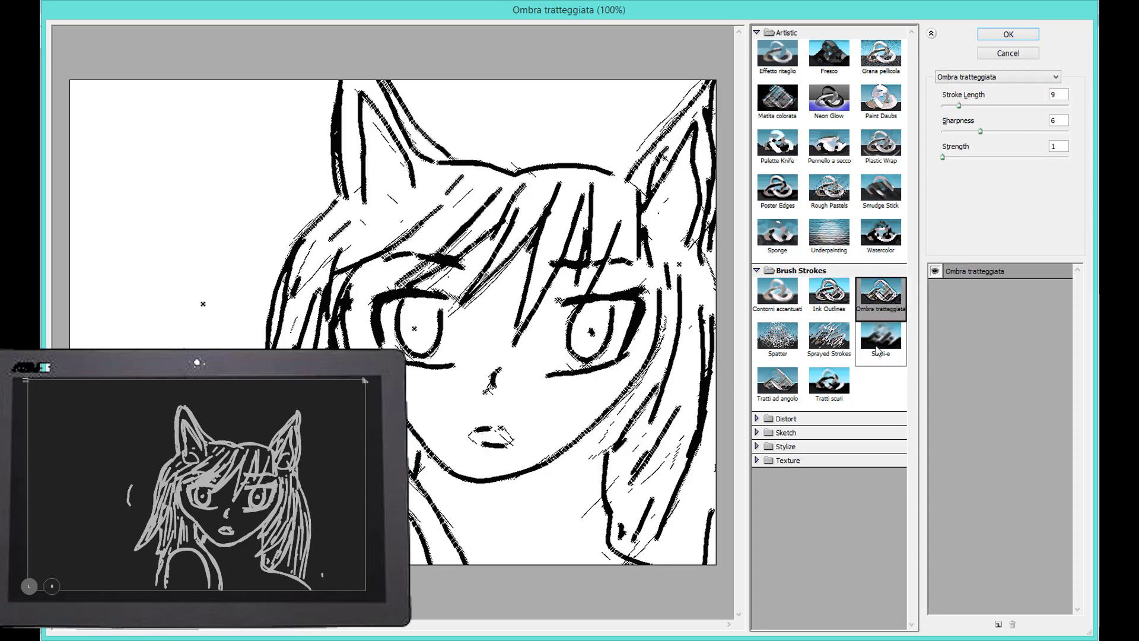
{"action": "left_click", "coordinate": [877, 350]}
{"action": "left_click", "coordinate": [829, 343]}
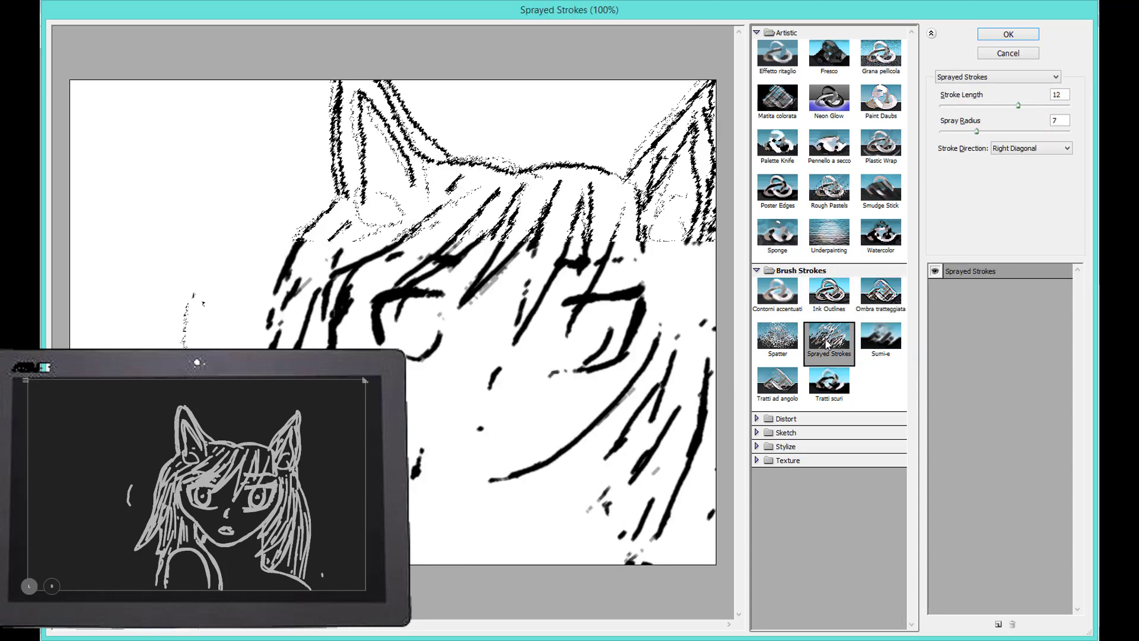
{"action": "left_click", "coordinate": [784, 343]}
{"action": "left_click", "coordinate": [778, 382]}
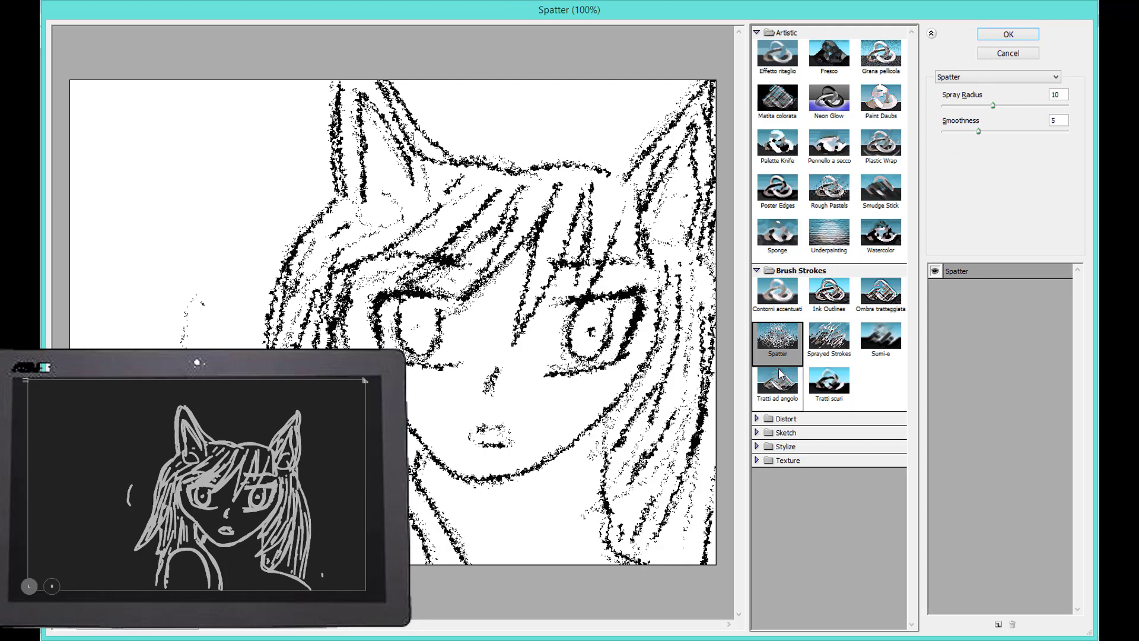
{"action": "left_click", "coordinate": [830, 387]}
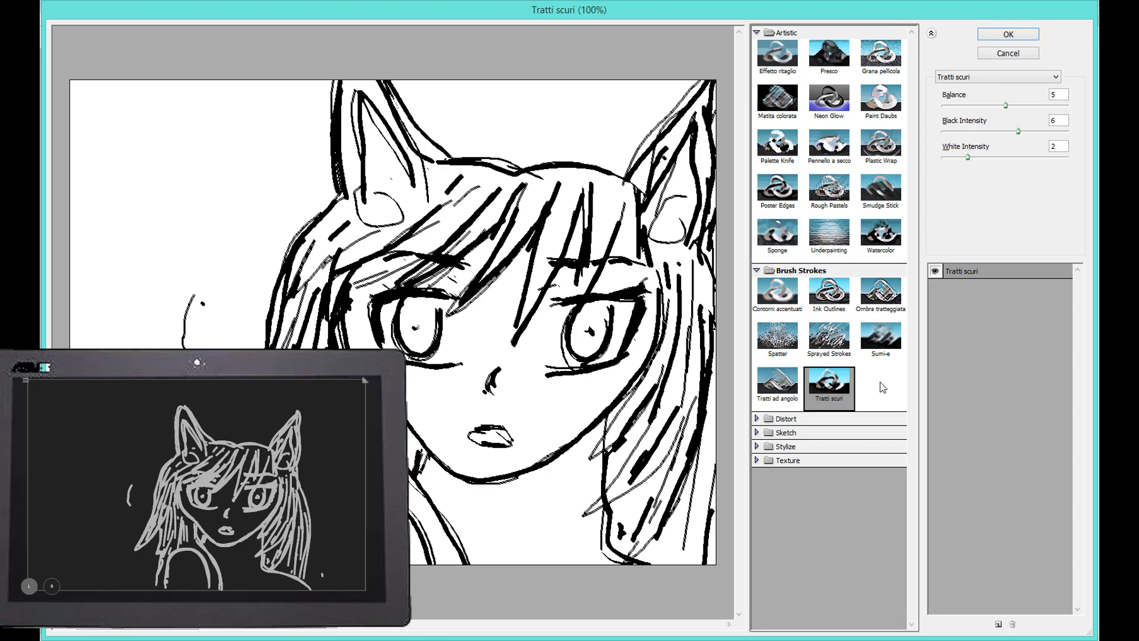
Try the Bagliore diffuso and Glass effects from the Distort category and choose Bagliore diffuso for the drawing.
{"action": "left_click", "coordinate": [776, 419]}
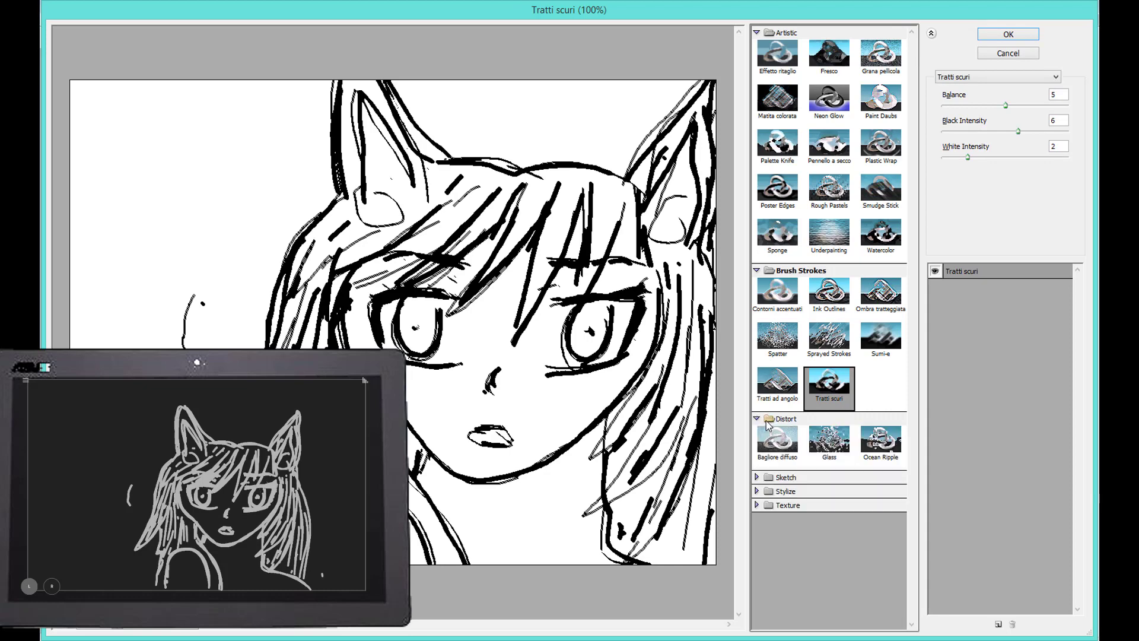
{"action": "left_click", "coordinate": [771, 439]}
{"action": "left_click", "coordinate": [813, 439]}
{"action": "left_click", "coordinate": [771, 442]}
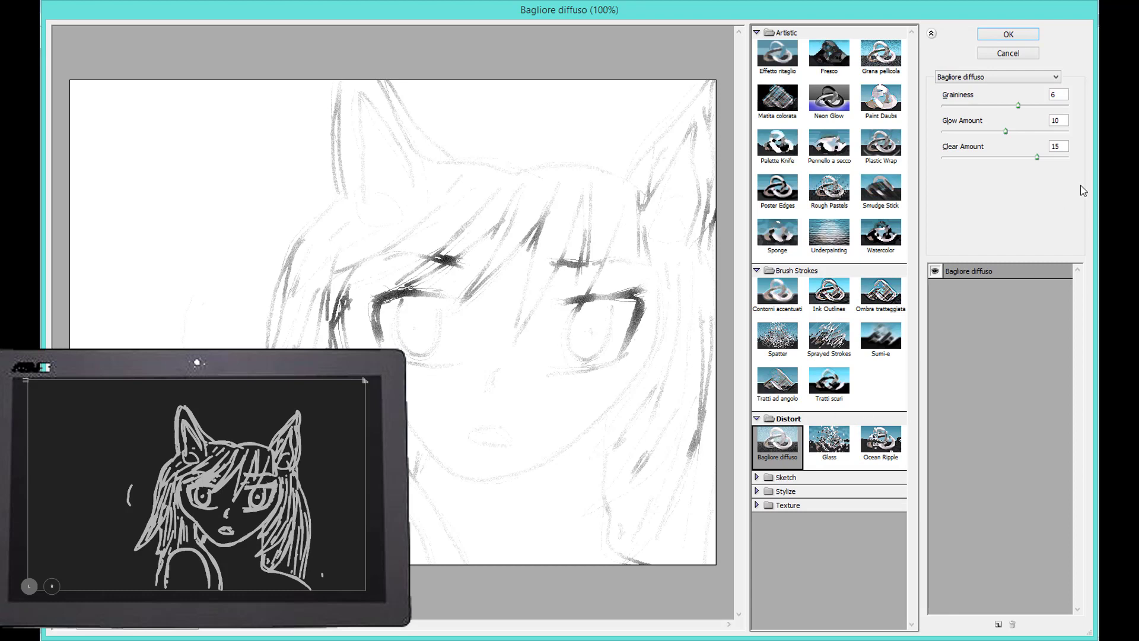
Set Bagliore diffuso to Graininess 1, Glow Amount 4 and Clear Amount 20.
{"action": "mouse_move", "coordinate": [1017, 104]}
{"action": "left_mouse_down"}
{"action": "mouse_move", "coordinate": [992, 106]}
{"action": "mouse_move", "coordinate": [994, 131]}
{"action": "mouse_move", "coordinate": [943, 147]}
{"action": "mouse_move", "coordinate": [962, 144]}
{"action": "left_mouse_up"}
{"action": "type", "text": "1"}
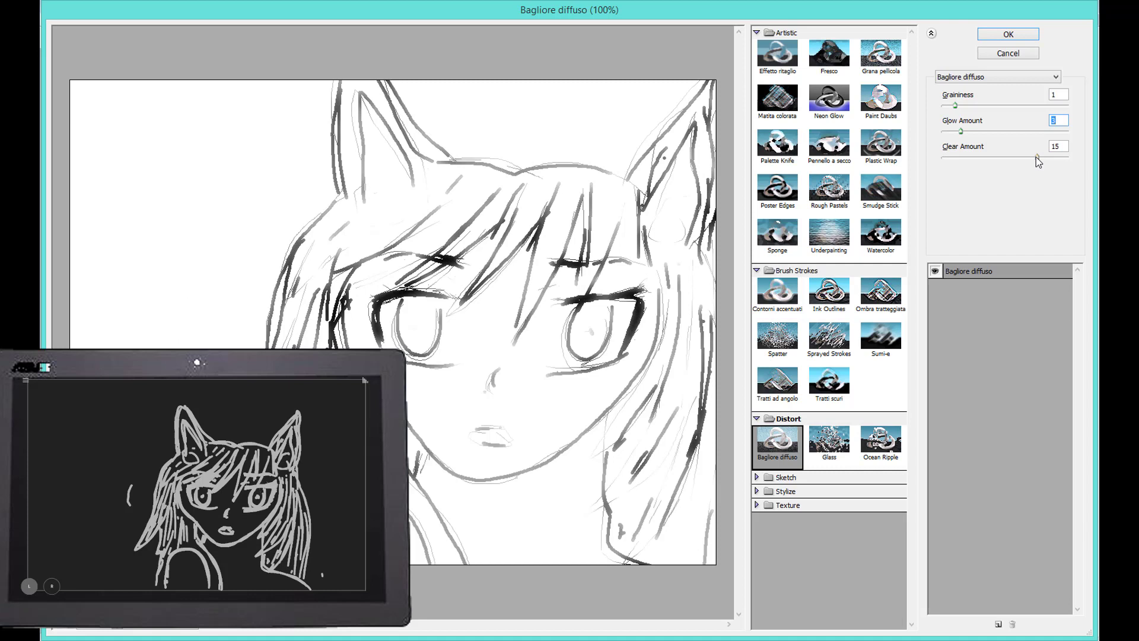
{"action": "mouse_move", "coordinate": [1035, 157]}
{"action": "left_mouse_down"}
{"action": "mouse_move", "coordinate": [967, 161]}
{"action": "mouse_move", "coordinate": [1073, 164]}
{"action": "left_mouse_up"}
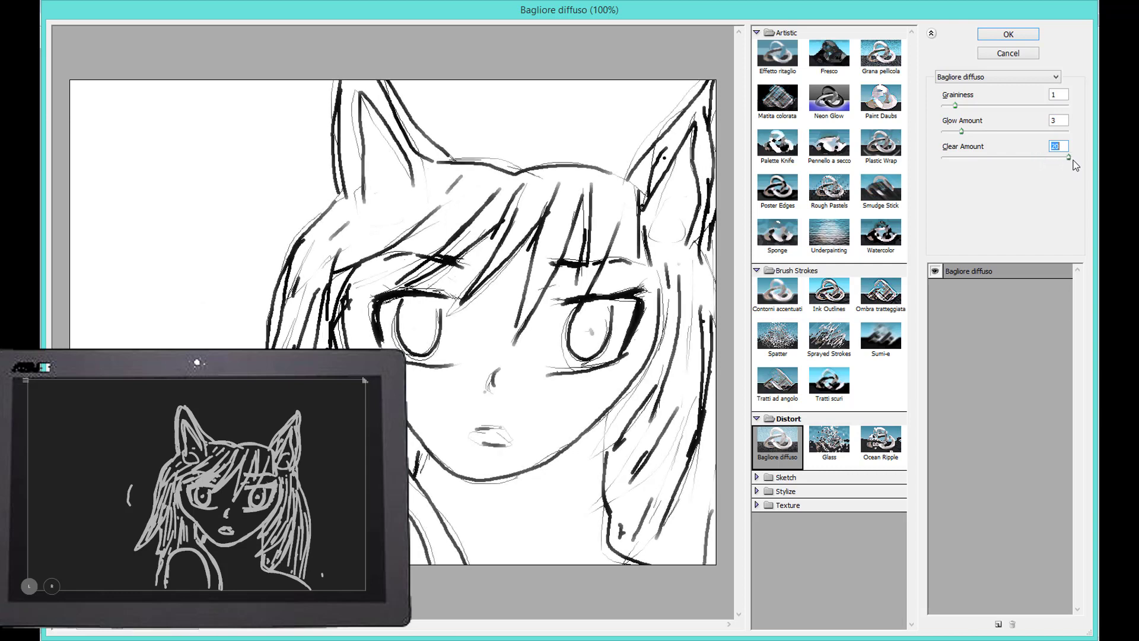
{"action": "mouse_move", "coordinate": [961, 131]}
{"action": "left_mouse_down"}
{"action": "mouse_move", "coordinate": [1070, 131]}
{"action": "mouse_move", "coordinate": [909, 143]}
{"action": "mouse_move", "coordinate": [970, 131]}
{"action": "left_mouse_up"}
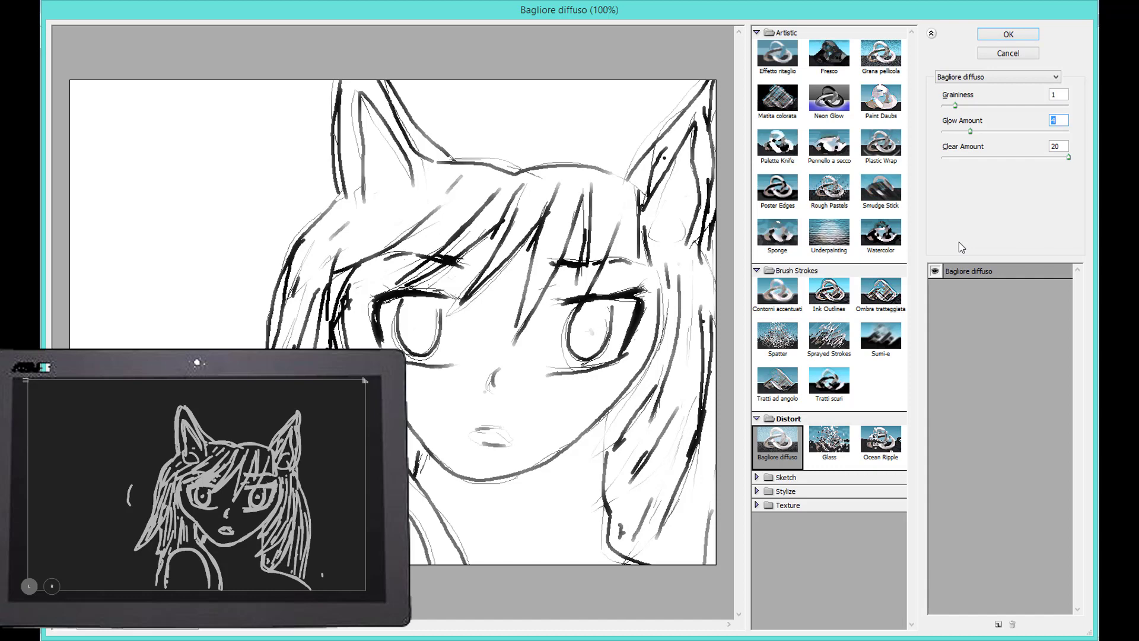
Compare the drawing with Ocean Ripple and Glass, return to Bagliore diffuso and apply it.
{"action": "left_click", "coordinate": [877, 454]}
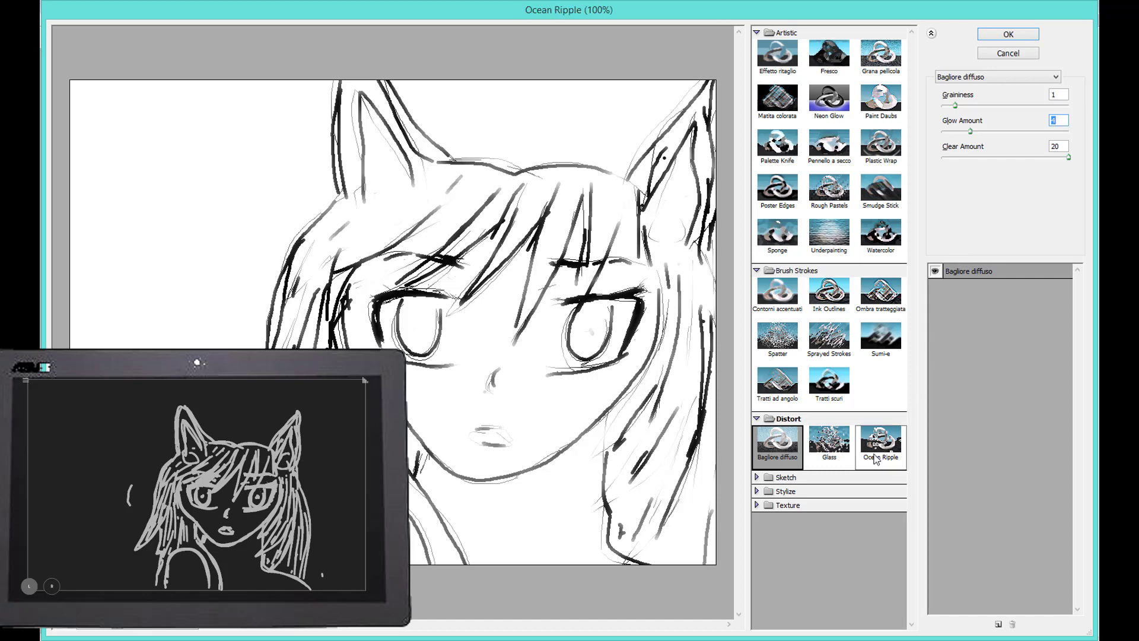
{"action": "left_click", "coordinate": [806, 449]}
{"action": "left_click", "coordinate": [775, 452]}
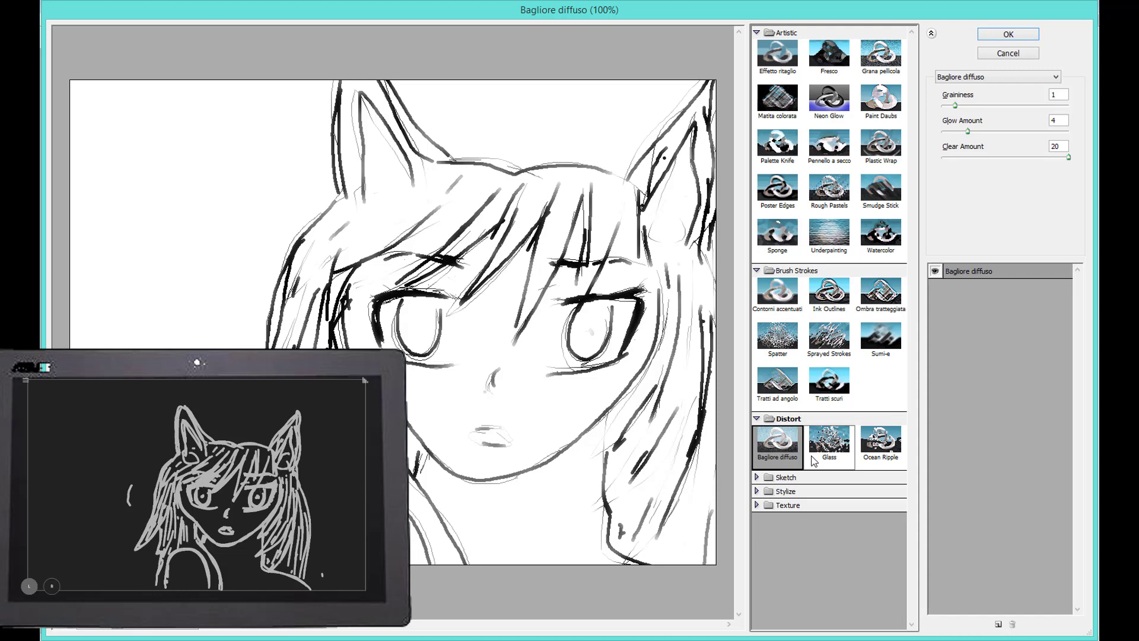
{"action": "left_click", "coordinate": [1001, 35]}
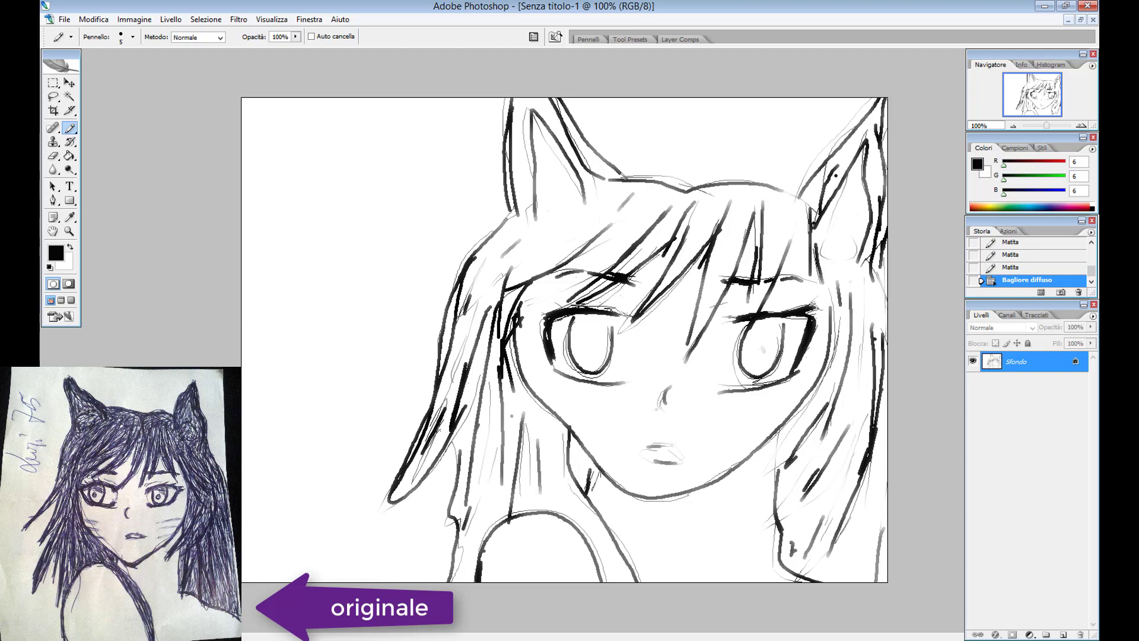
Make a rectangular selection around the character's face, from the eyebrows to just below the chin.
{"action": "left_click", "coordinate": [54, 83]}
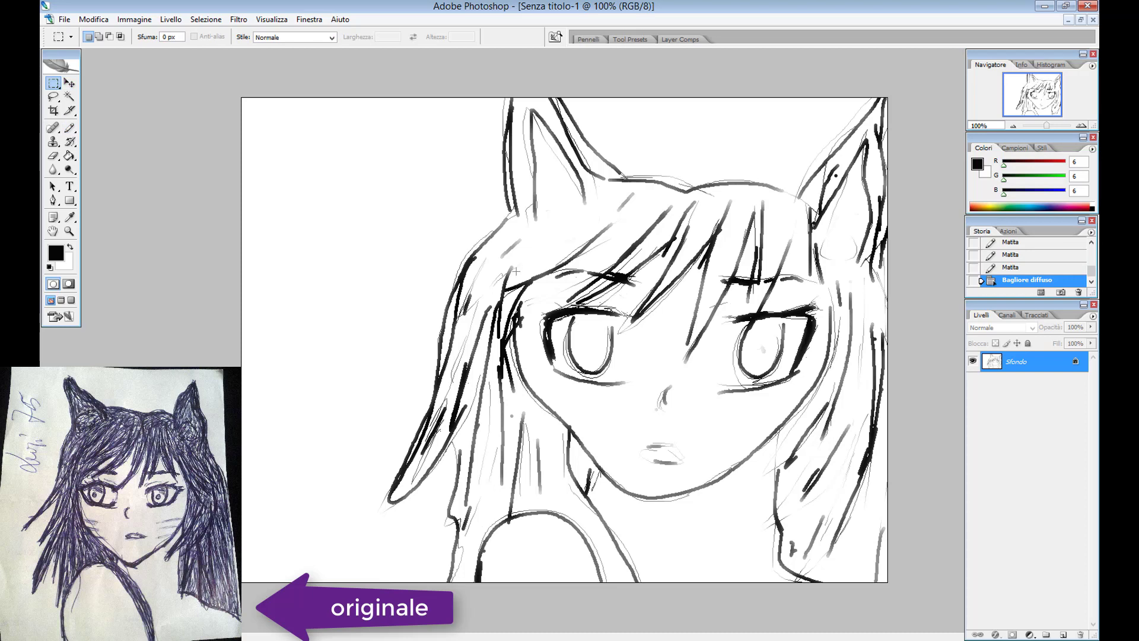
{"action": "left_click_drag", "start_coordinate": [516, 271], "coordinate": [549, 271]}
{"action": "left_click_drag", "start_coordinate": [714, 271], "coordinate": [818, 287]}
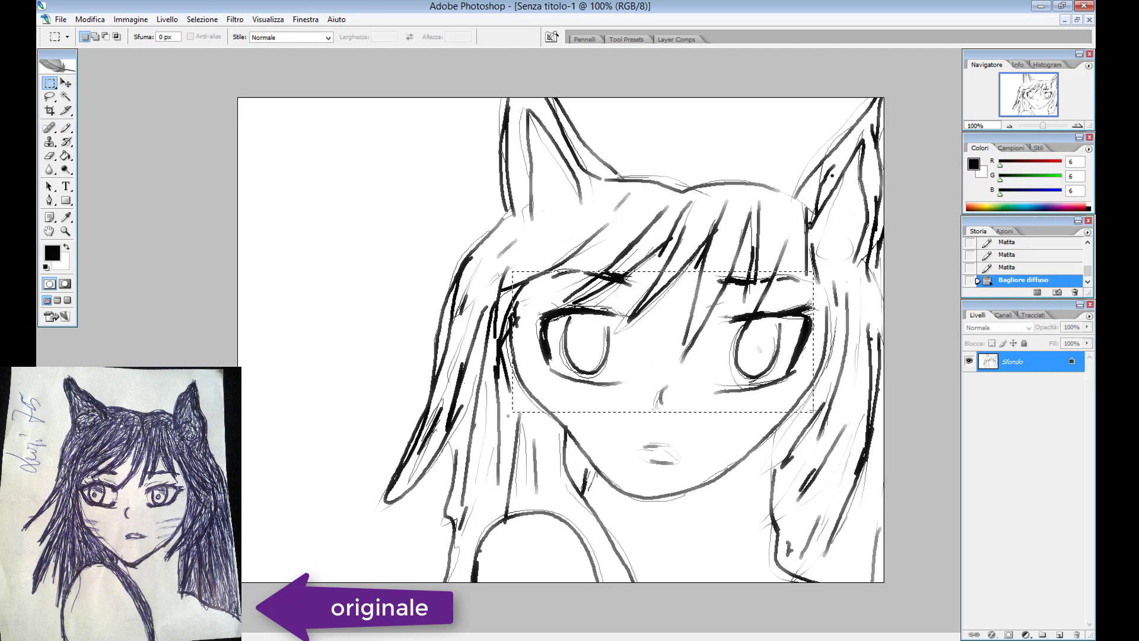
{"action": "left_click_drag", "start_coordinate": [825, 484], "coordinate": [823, 506]}
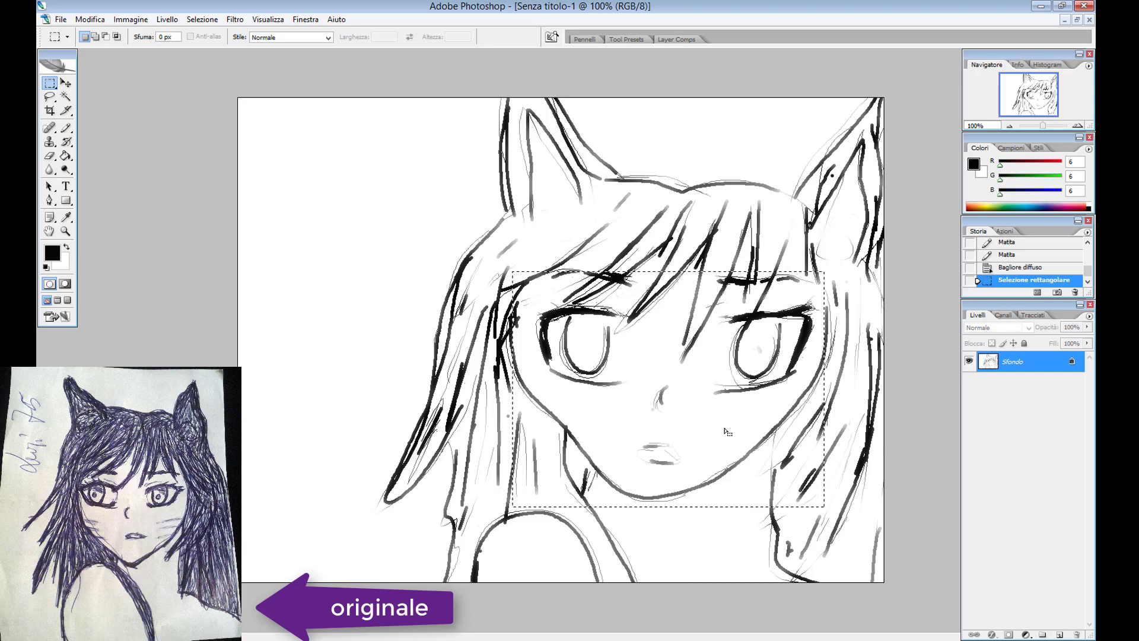
Create a new layer named Livello 1 with default settings, then open its layer style options and cancel them.
{"action": "right_click", "coordinate": [712, 412]}
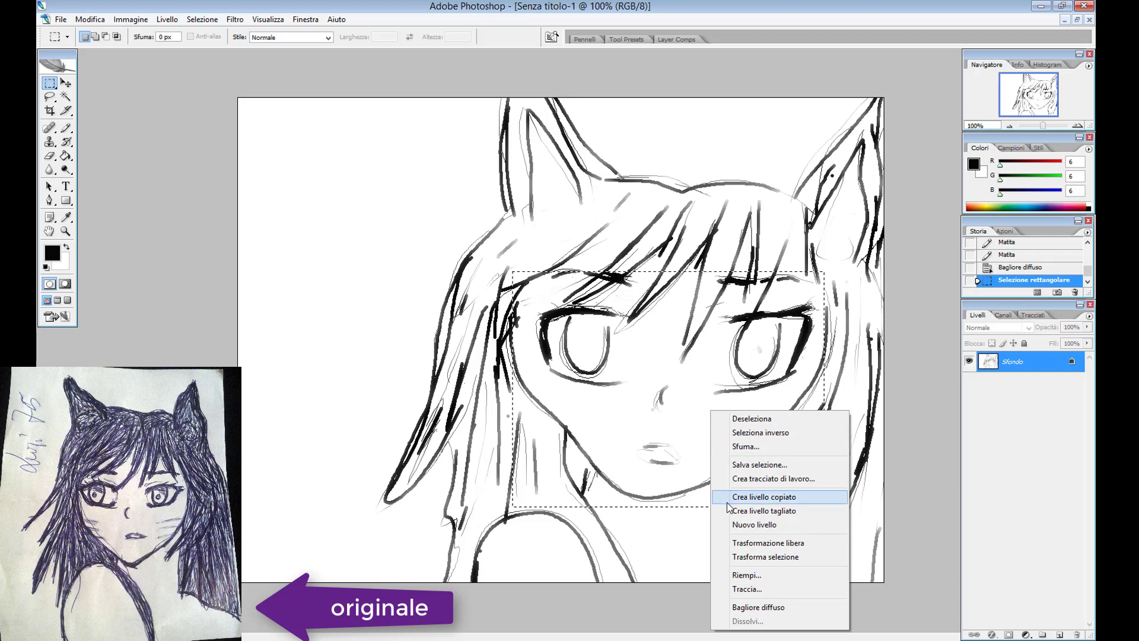
{"action": "left_click", "coordinate": [752, 525]}
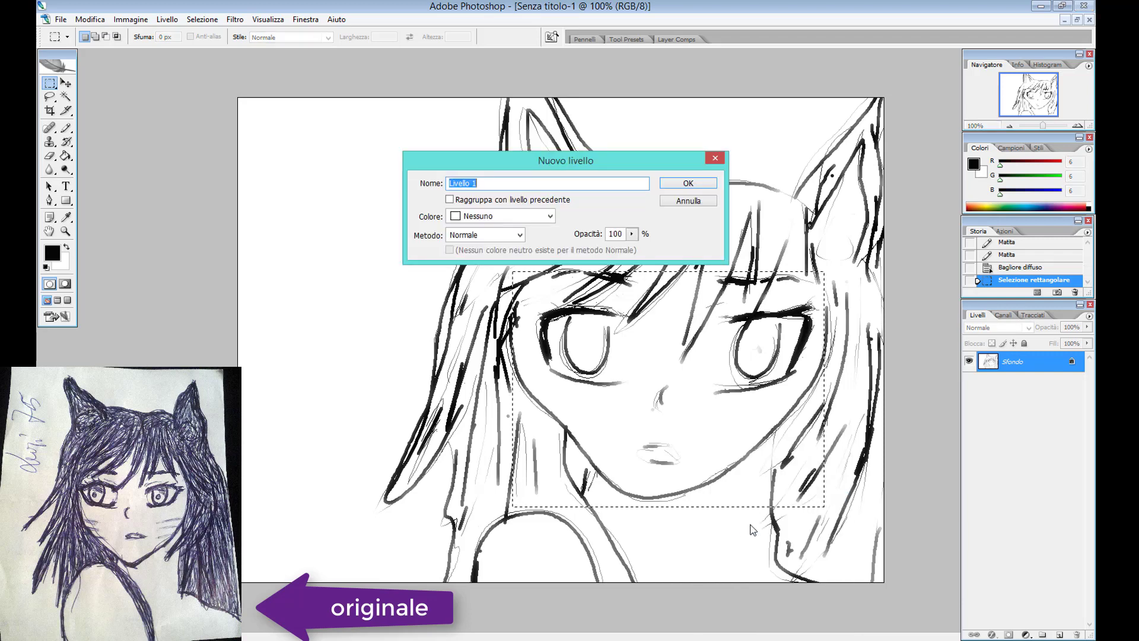
{"action": "left_click", "coordinate": [688, 184]}
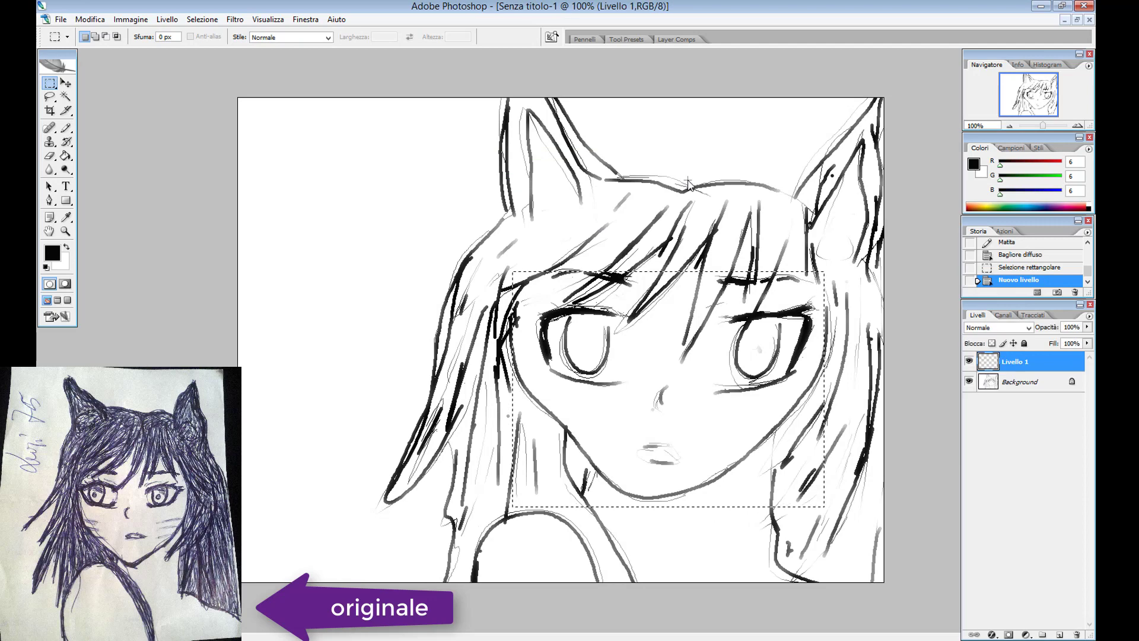
{"action": "double_click", "coordinate": [994, 364]}
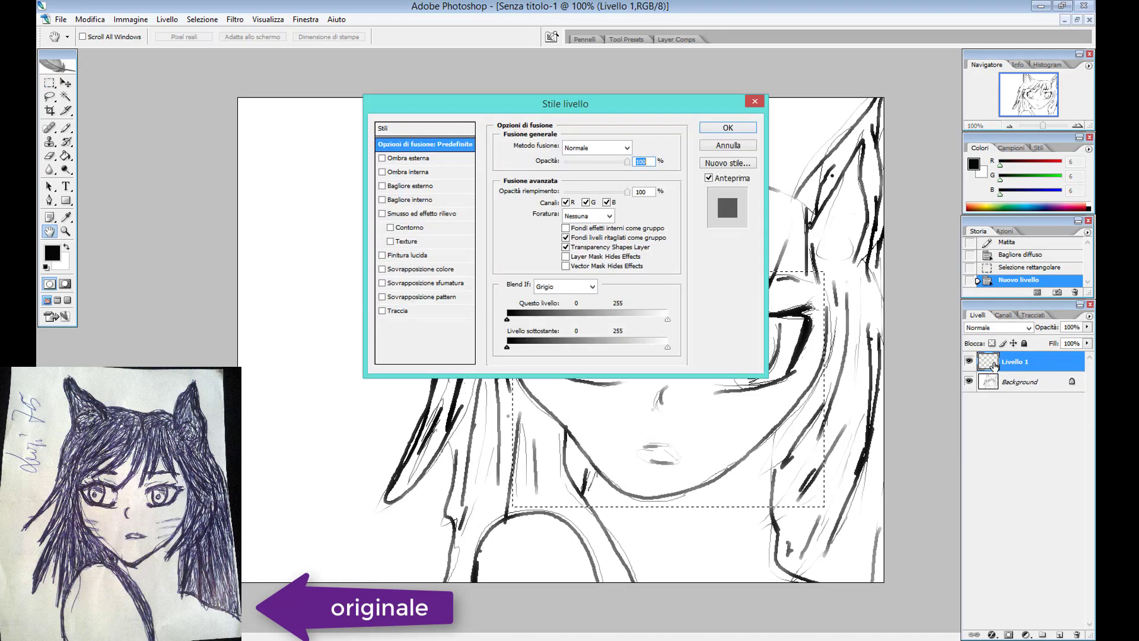
{"action": "left_click", "coordinate": [722, 145]}
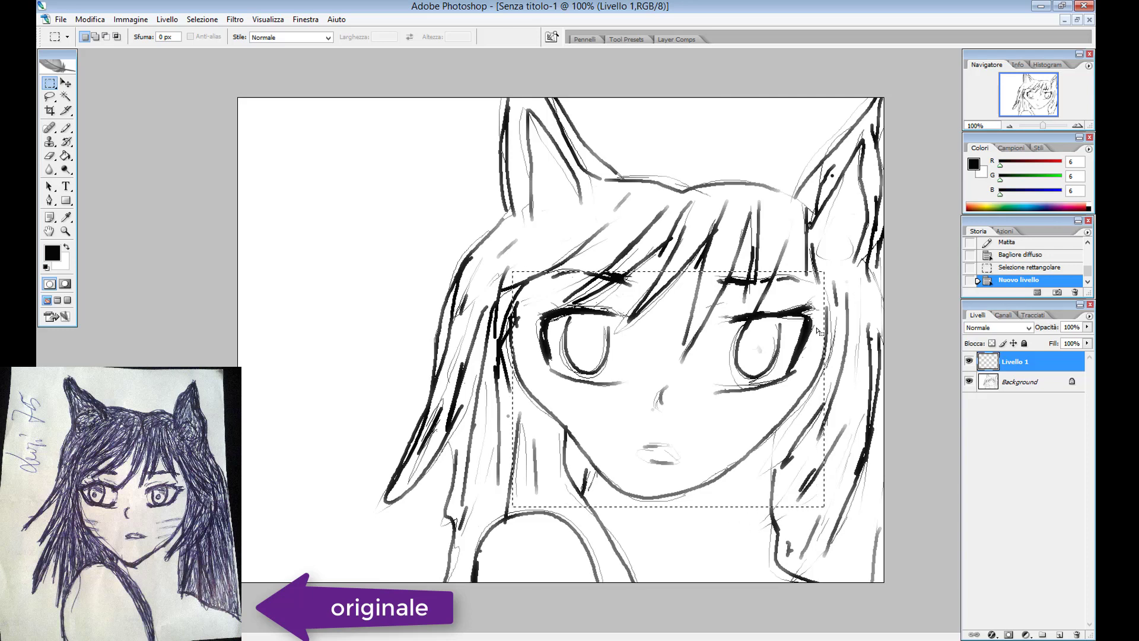
Fill the rectangular selection on Livello 1 with black using the Paint Bucket and delete that fill from the history.
{"action": "left_click", "coordinate": [66, 157]}
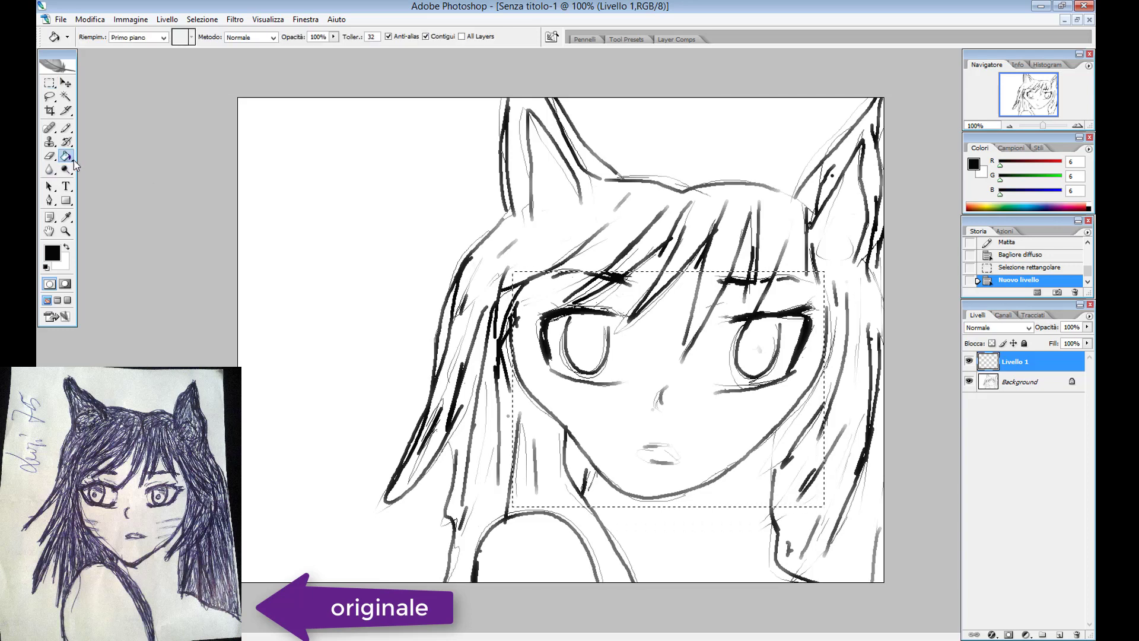
{"action": "left_click_drag", "start_coordinate": [72, 161], "coordinate": [108, 168]}
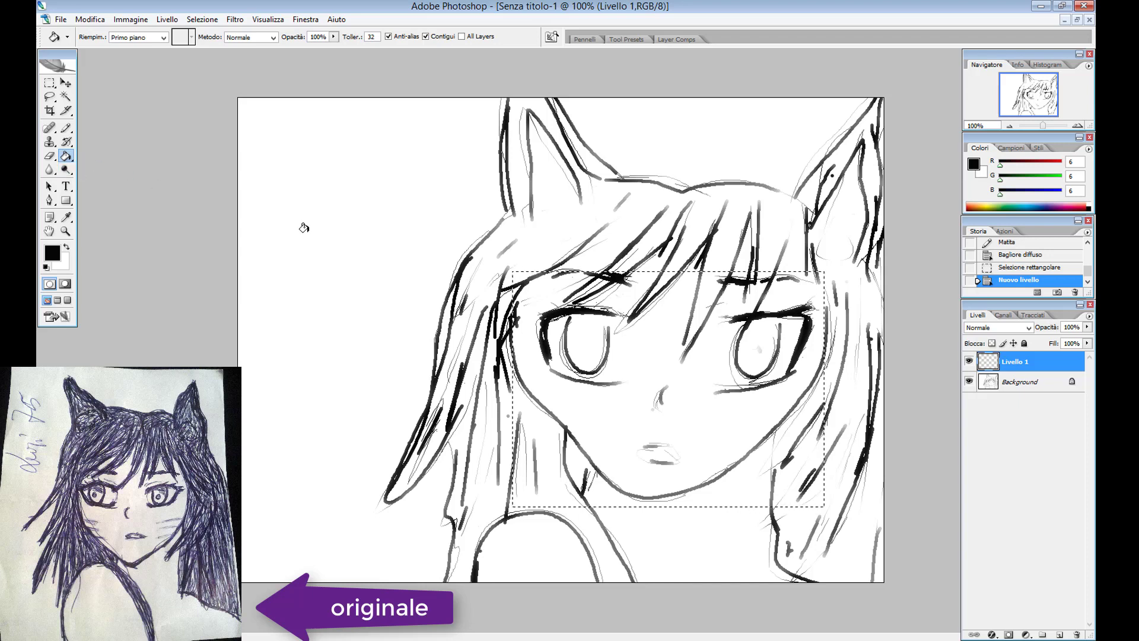
{"action": "left_click", "coordinate": [662, 327]}
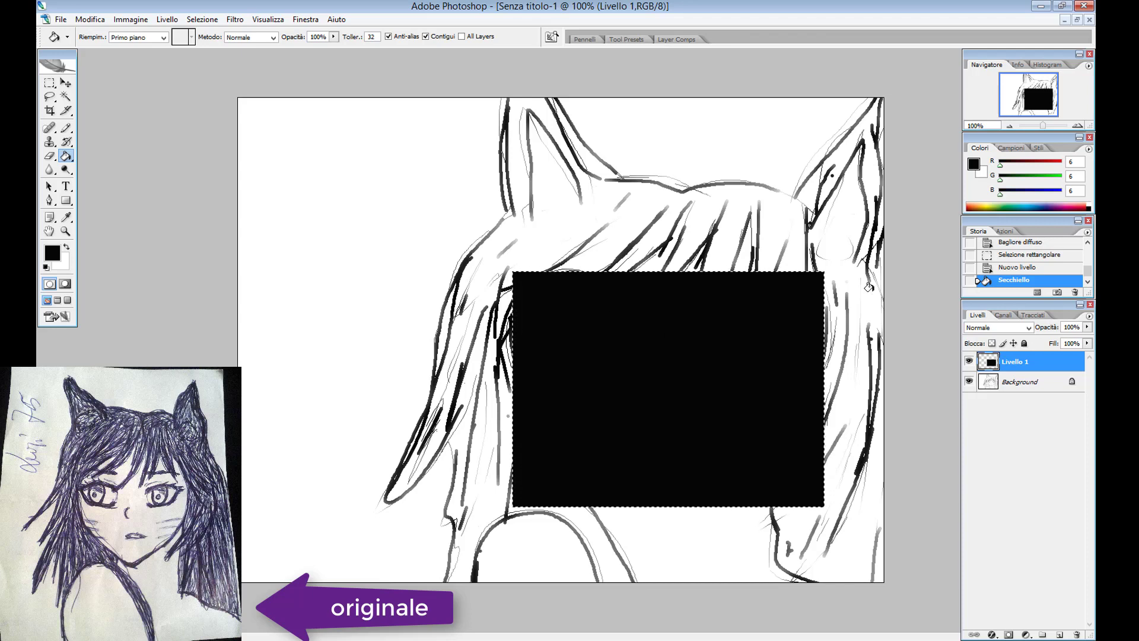
{"action": "left_click", "coordinate": [1074, 292]}
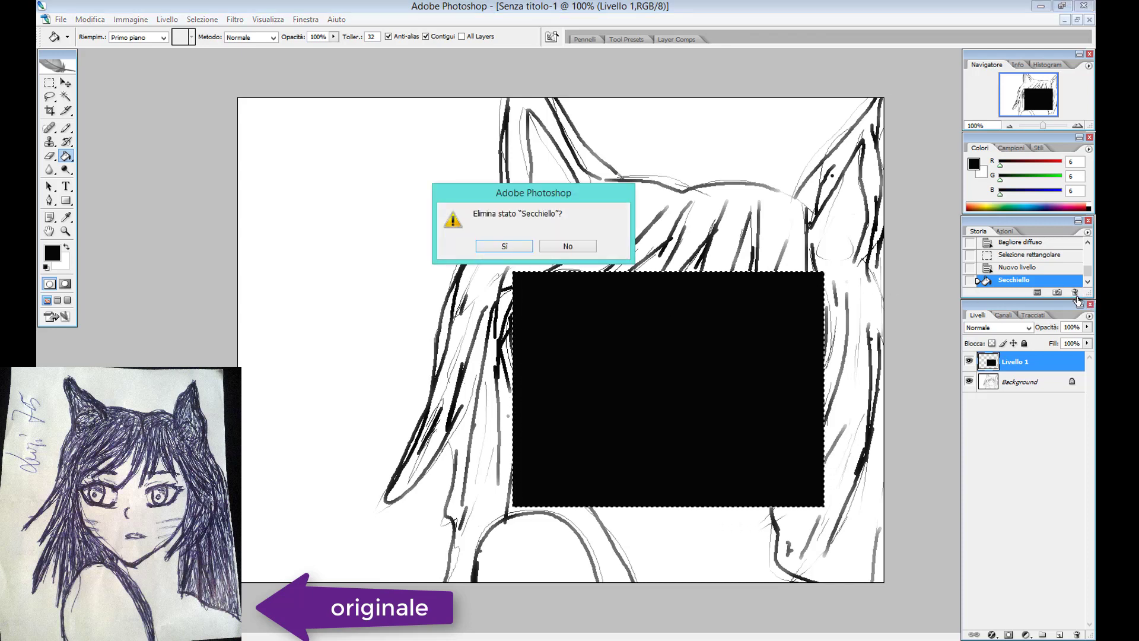
{"action": "key", "text": "Return"}
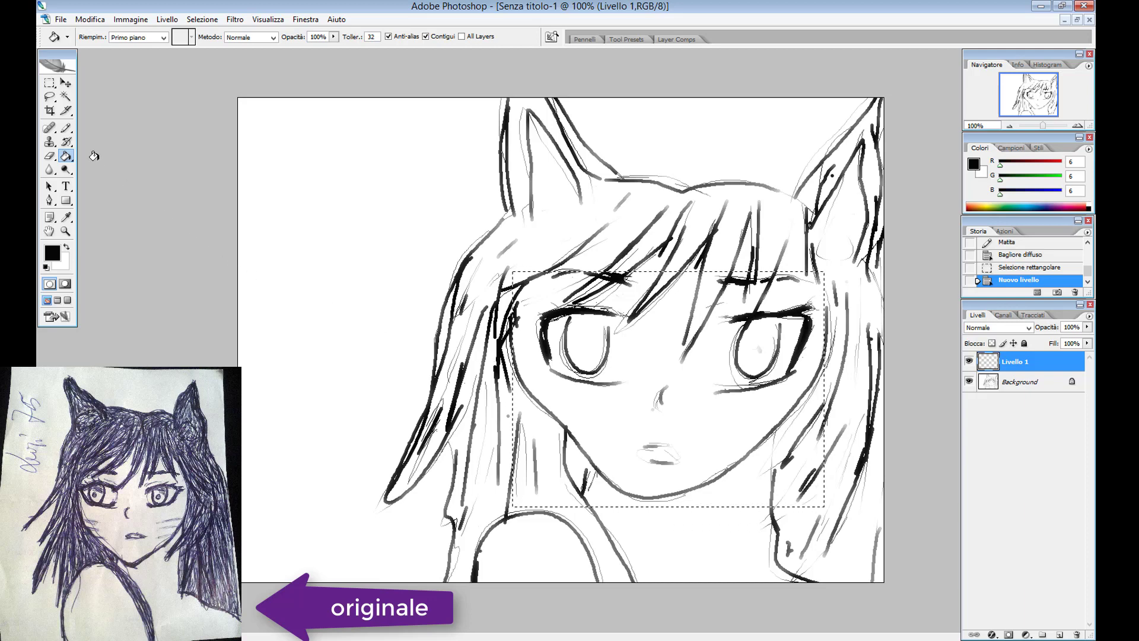
Select the empty area of Livello 1 with the Magic Wand, sampling several spots around the face.
{"action": "left_click", "coordinate": [67, 97]}
{"action": "left_click", "coordinate": [590, 401]}
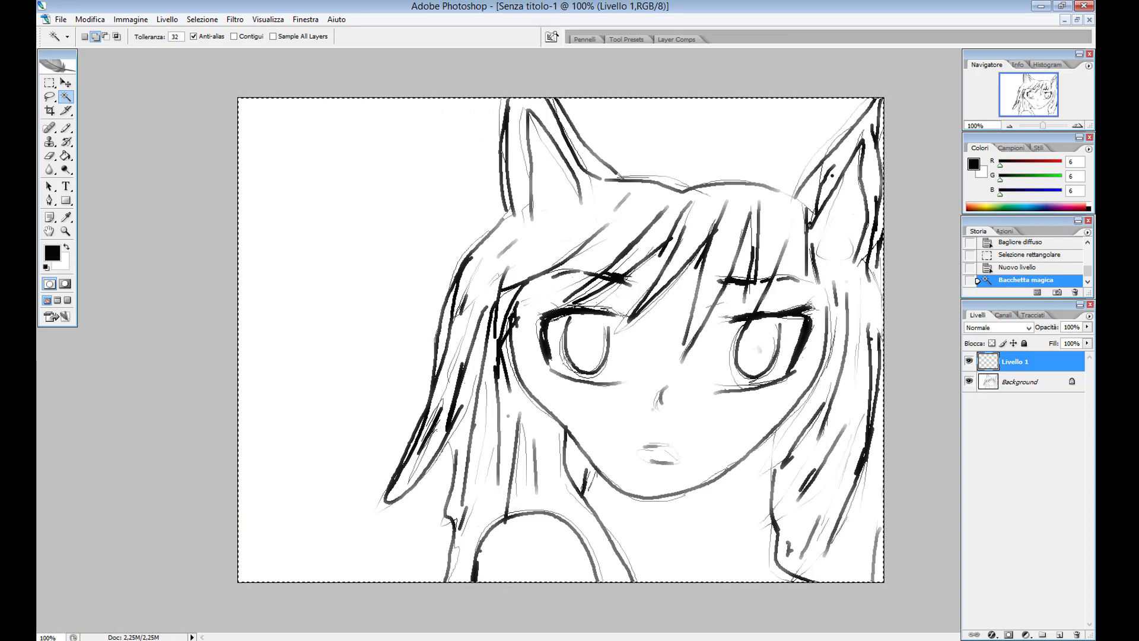
{"action": "left_click", "coordinate": [556, 359]}
{"action": "left_click", "coordinate": [571, 413]}
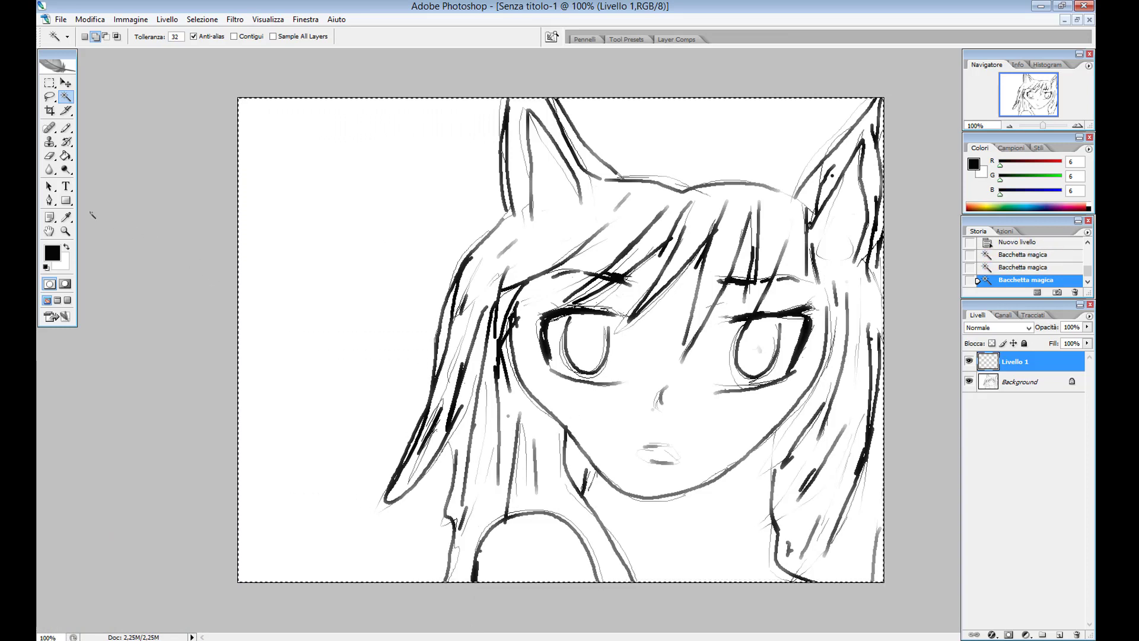
Fill the Magic Wand selection on Livello 1 with black and delete that fill from the history.
{"action": "left_click", "coordinate": [65, 155]}
{"action": "left_click", "coordinate": [524, 364]}
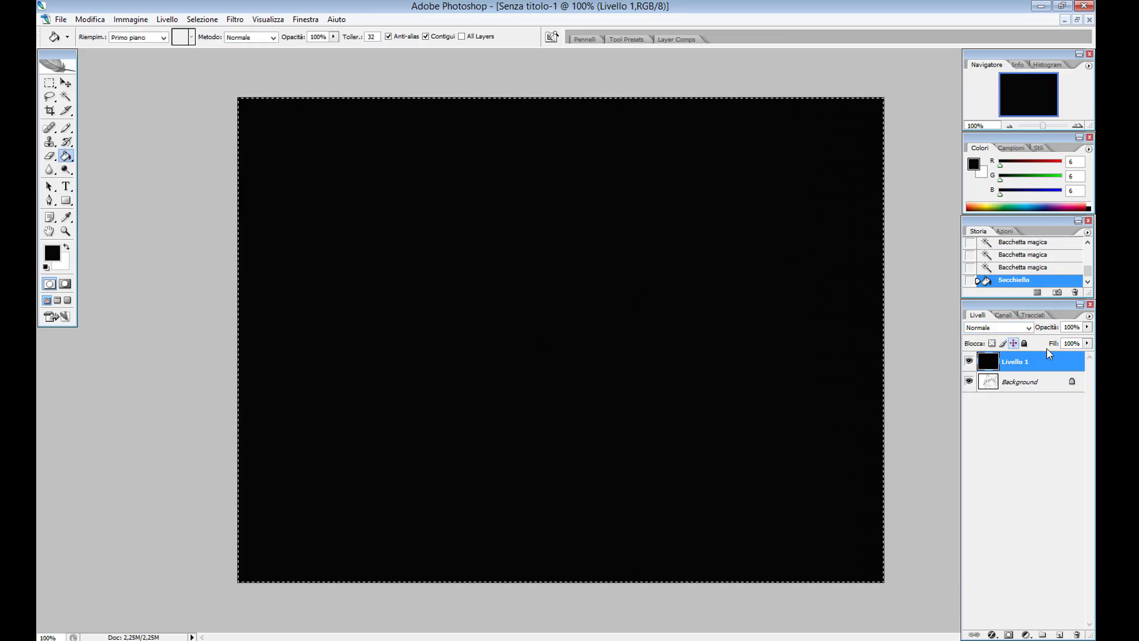
{"action": "left_click", "coordinate": [1074, 292]}
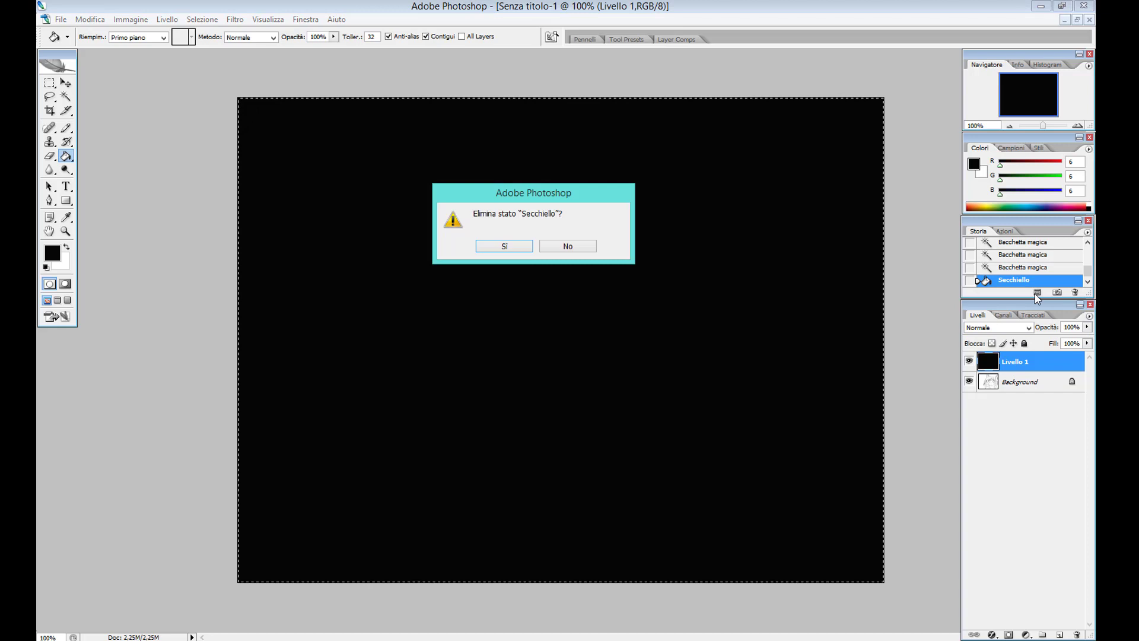
{"action": "left_click", "coordinate": [505, 245]}
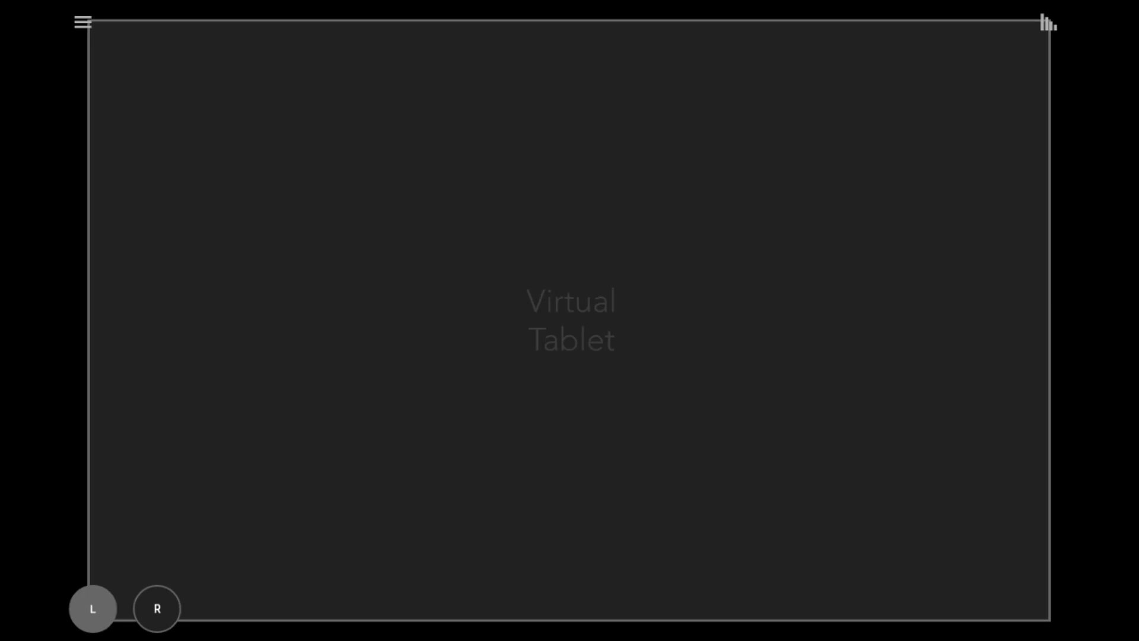
In VirtualTablet, review the canvas and quick options and the hand, mirror, full screen and input mode settings, and return to the canvas.
{"action": "left_click", "coordinate": [82, 21]}
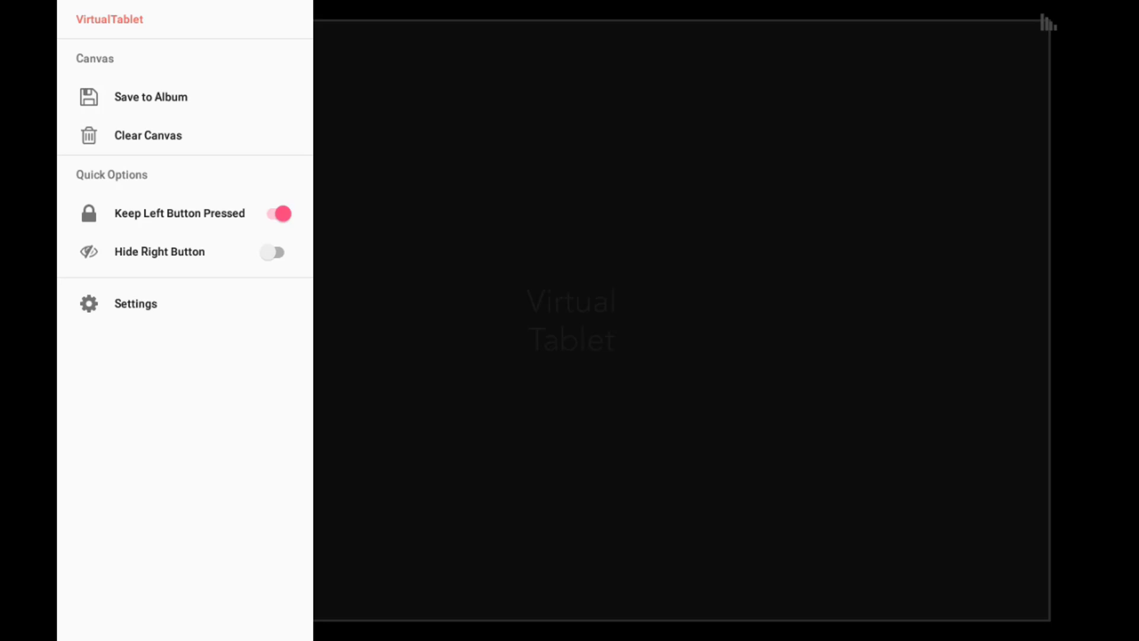
{"action": "left_click", "coordinate": [151, 313]}
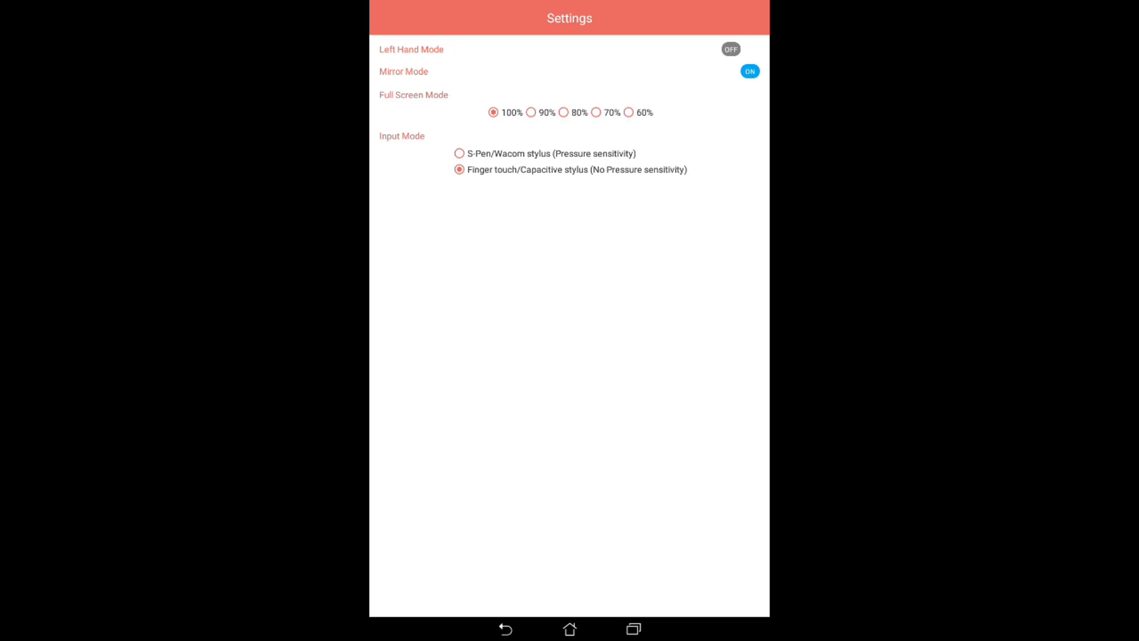
{"action": "left_click", "coordinate": [505, 629]}
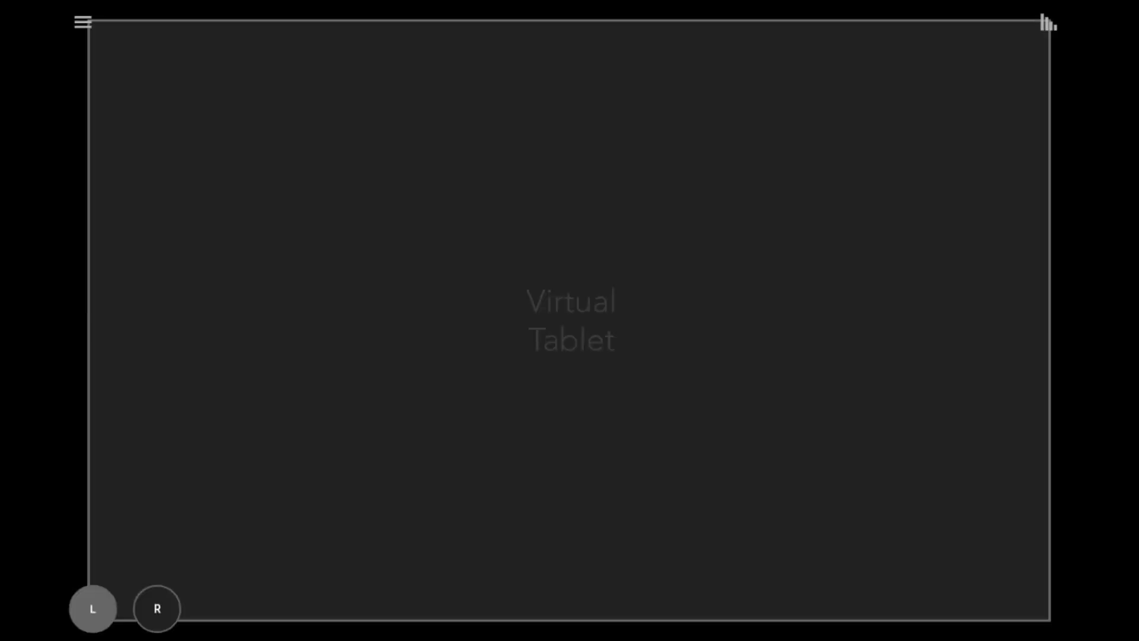